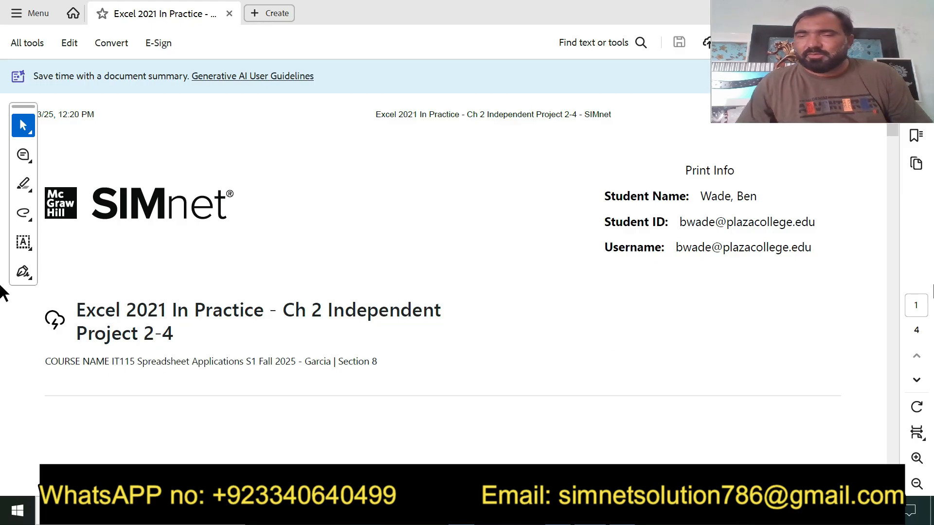
- Read the Independent Project 2-4 introduction, its learning outcomes, and the needed and completed file names
scroll(467, 282, down, 6)
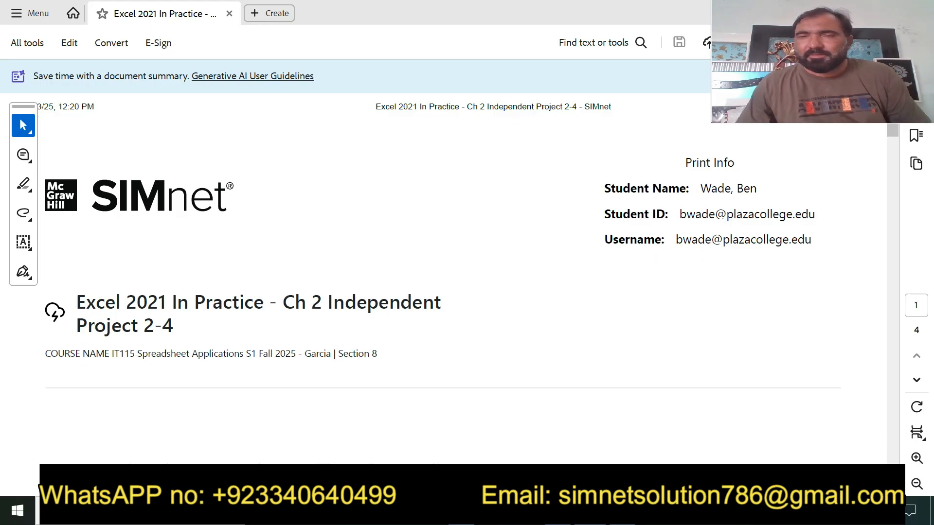
scroll(388, 281, down, 2)
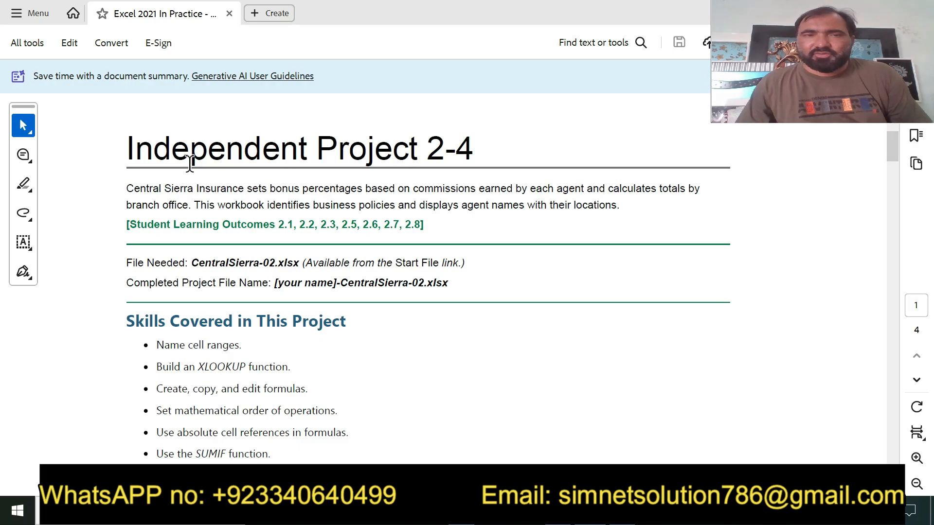
drag(127, 149, 477, 156)
click(500, 146)
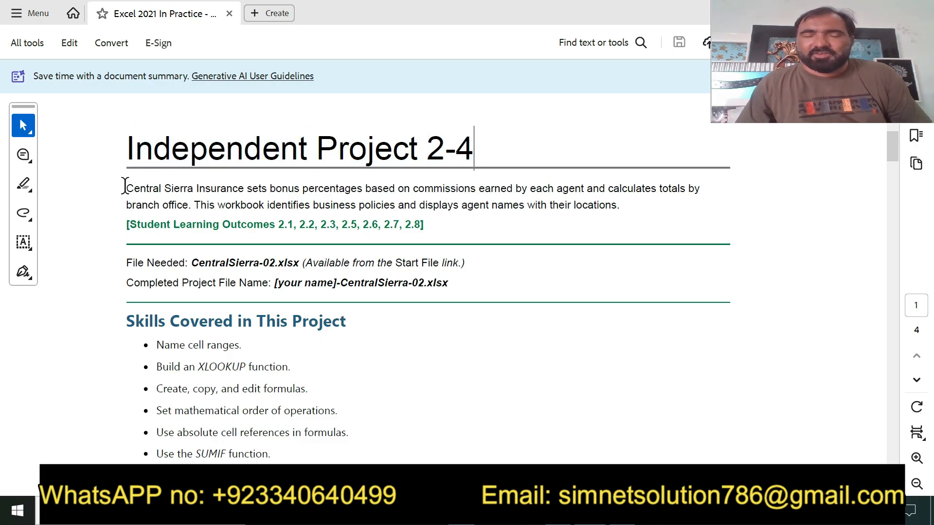
drag(125, 187, 621, 209)
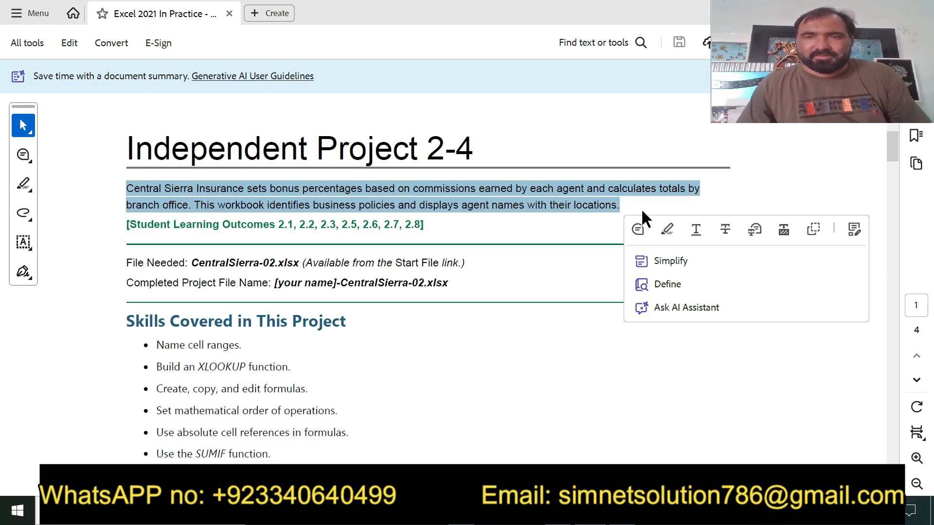
click(642, 191)
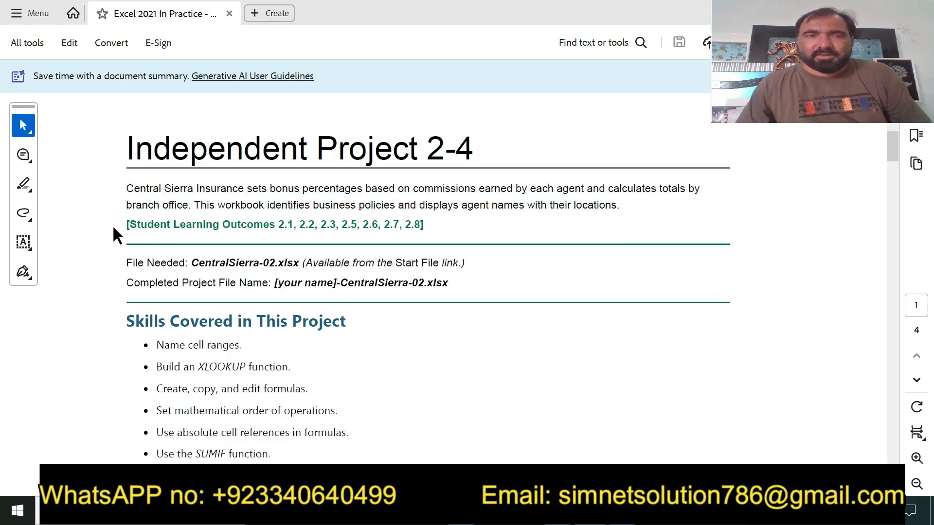
drag(126, 224, 419, 224)
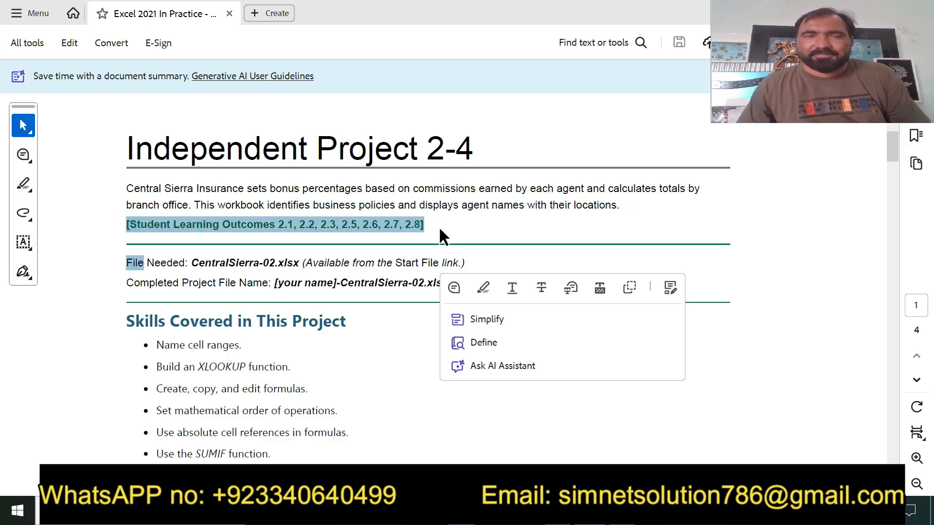
click(439, 226)
click(144, 263)
drag(128, 259, 460, 268)
click(129, 282)
drag(129, 283, 465, 280)
click(465, 280)
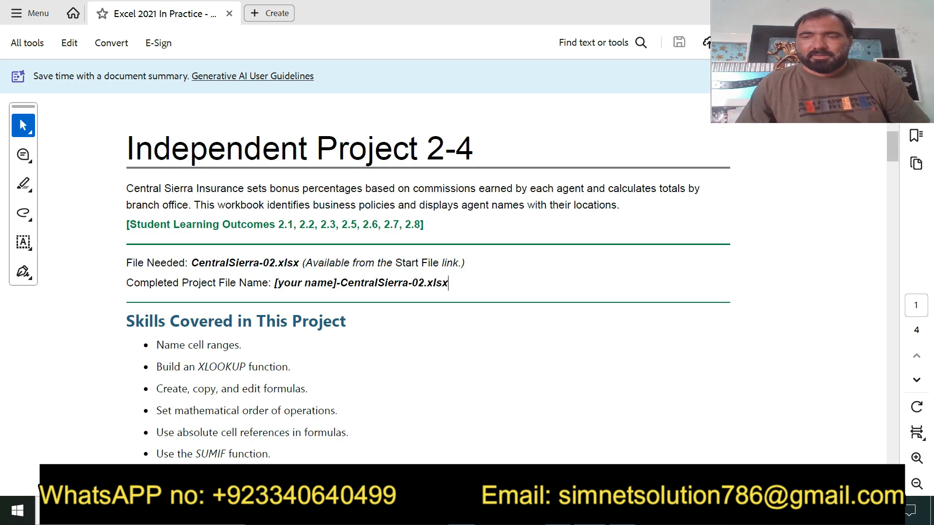
- Review the skills covered in this project and skim the project steps through to the last one
scroll(428, 292, down, 3)
scroll(428, 291, down, 1)
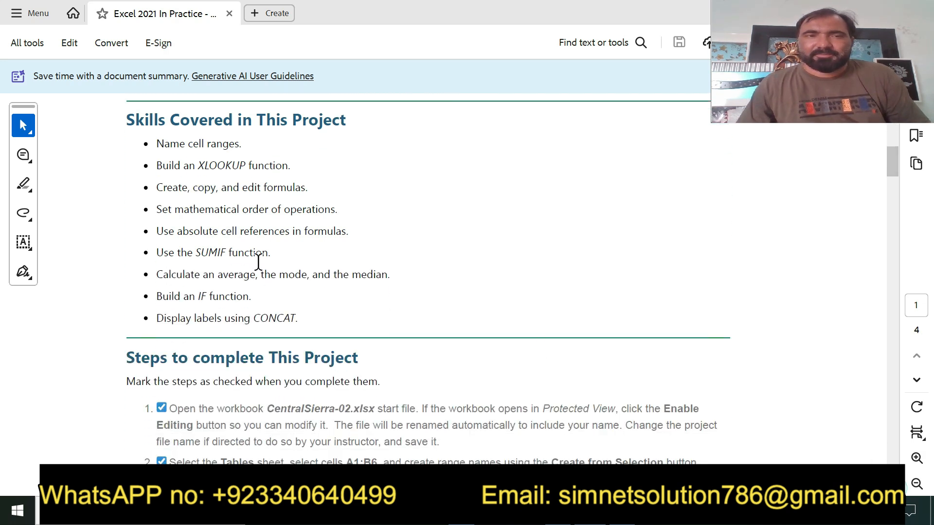
drag(127, 120, 316, 132)
click(423, 117)
drag(156, 144, 350, 208)
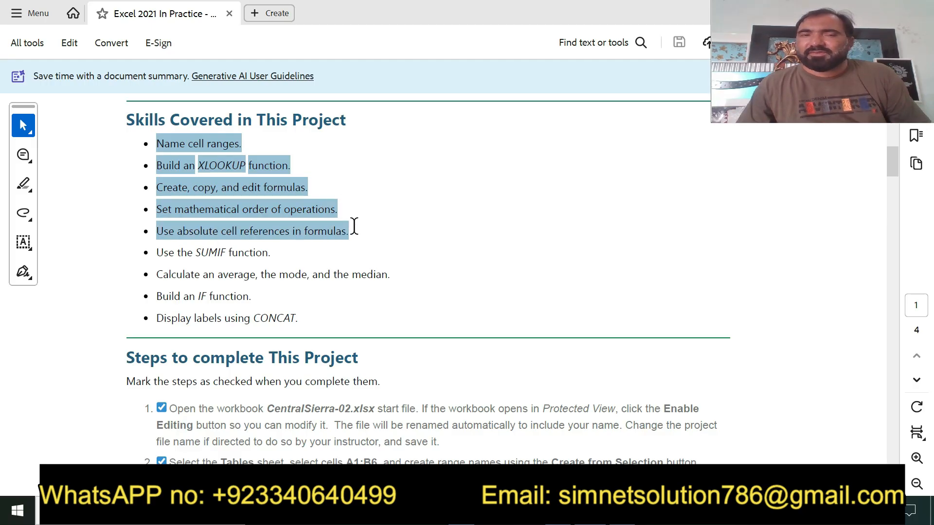
drag(355, 233, 304, 313)
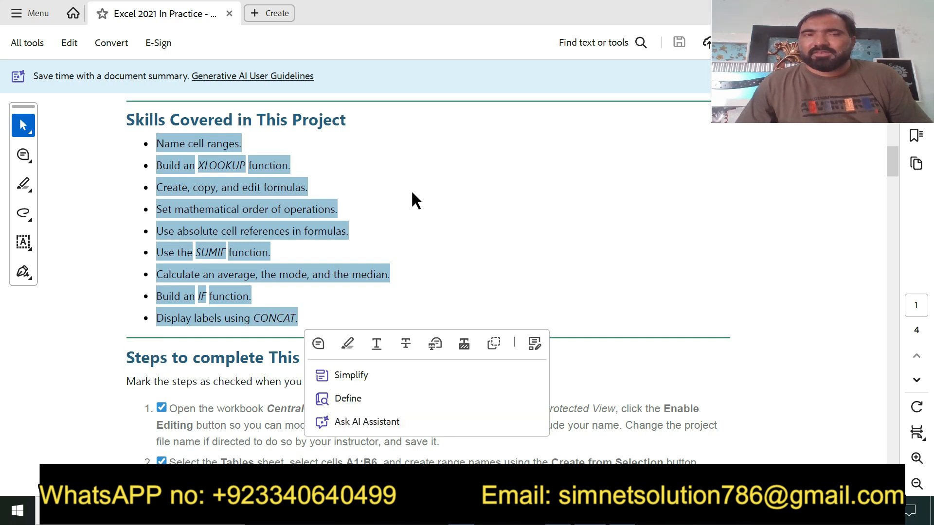
click(543, 200)
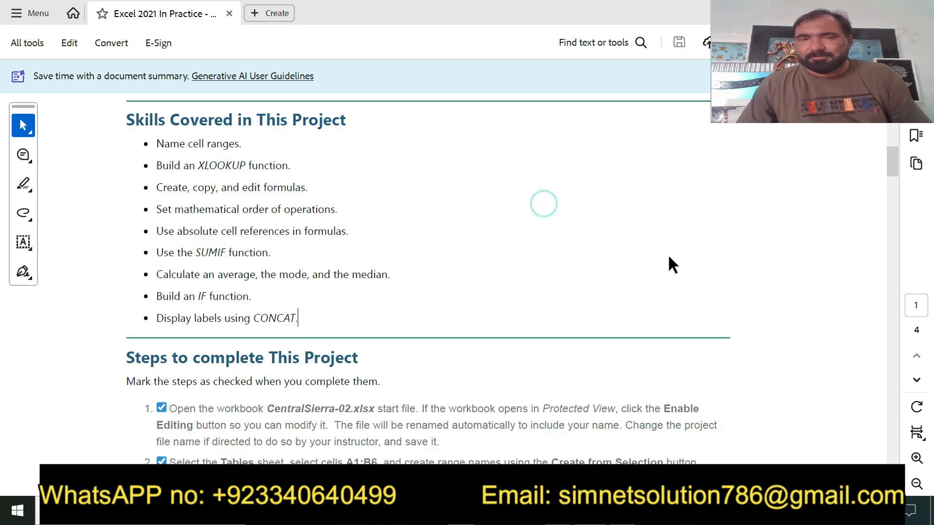
drag(890, 162, 895, 185)
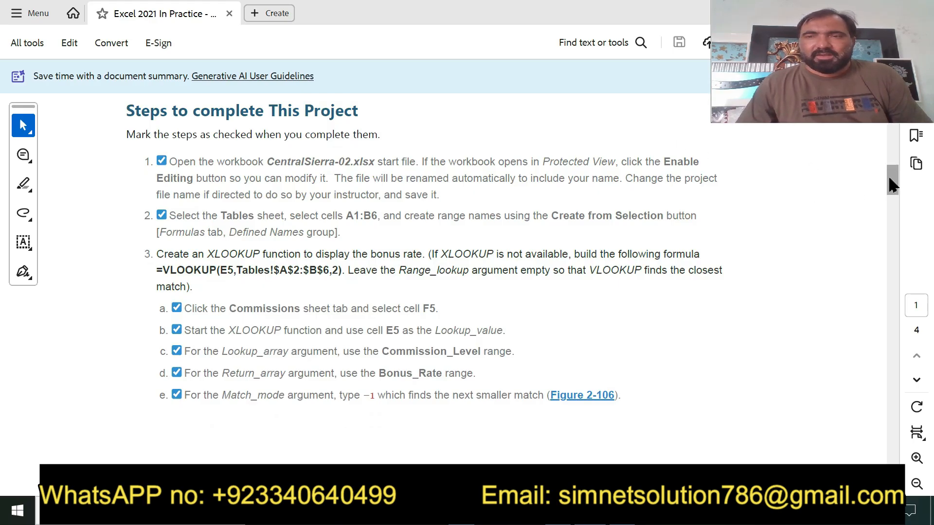
drag(889, 178, 889, 350)
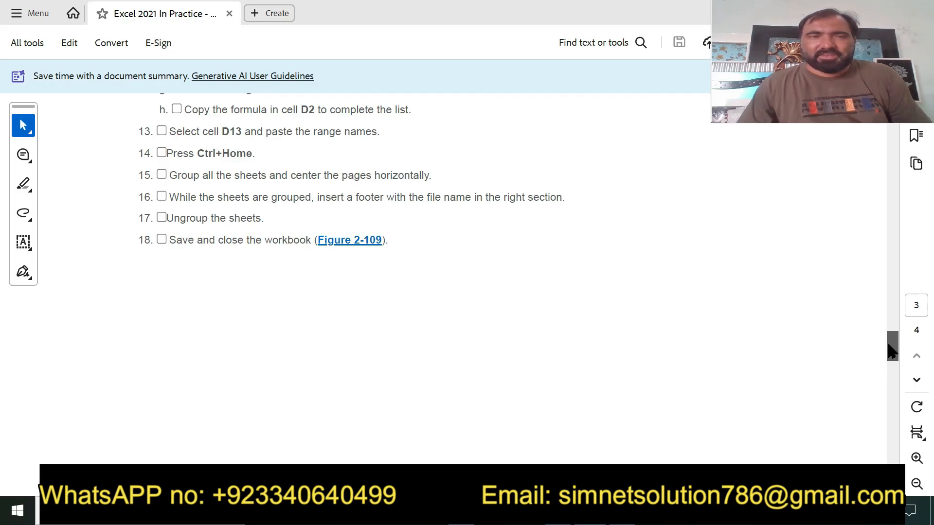
- Apply a text highlight to the "Steps to complete This Project" heading
drag(889, 346, 899, 183)
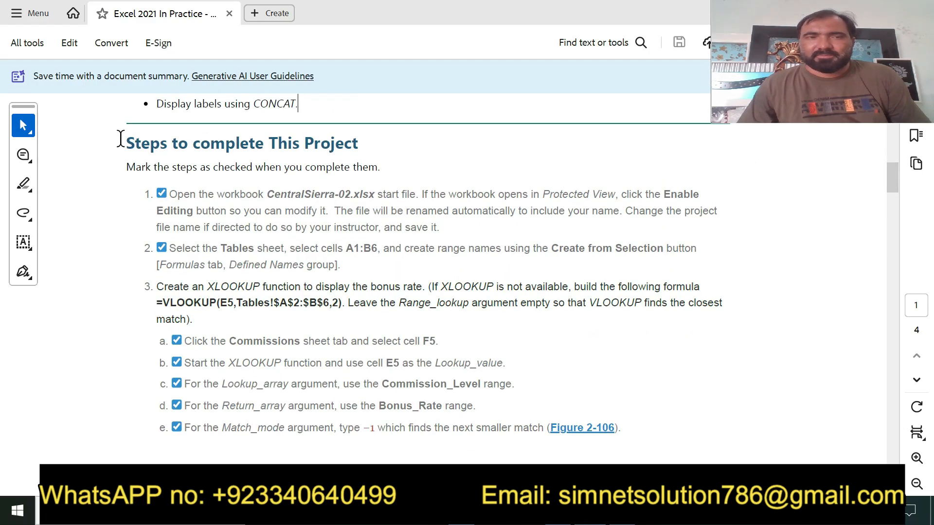
drag(125, 144, 336, 144)
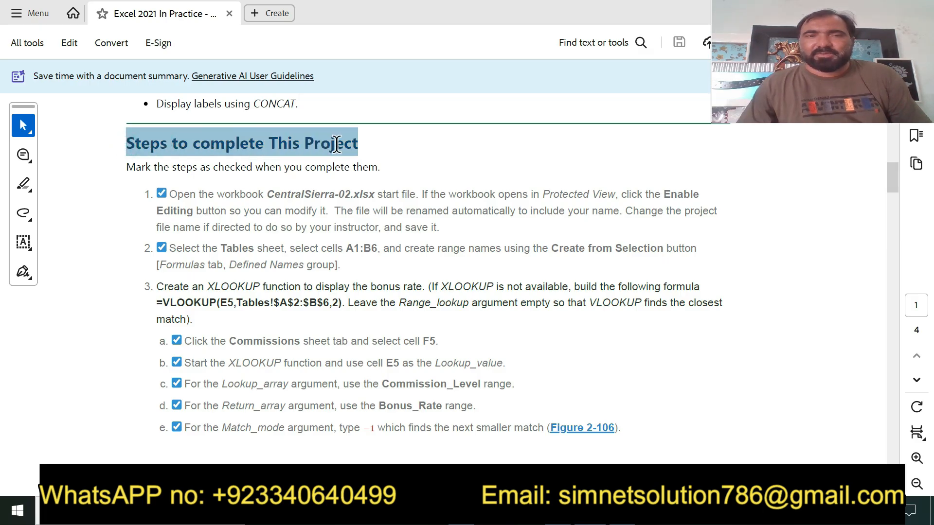
right_click(336, 145)
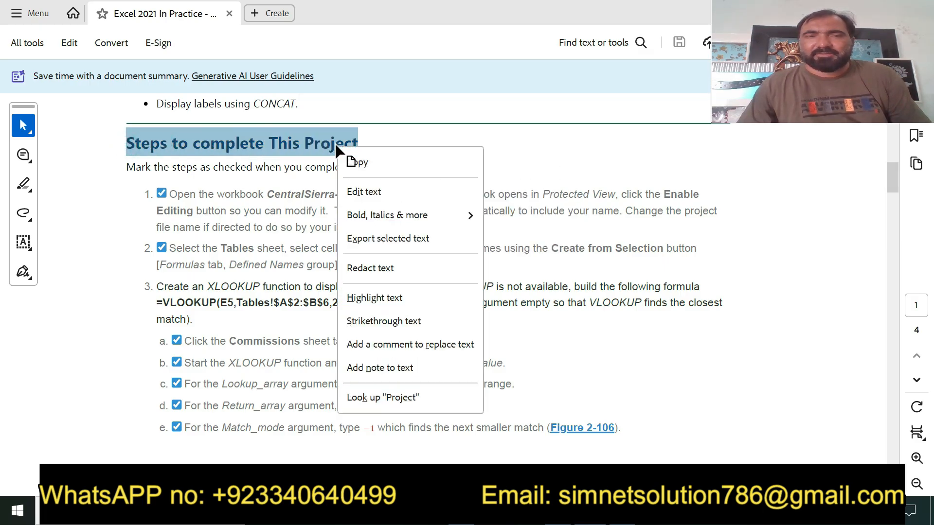
click(372, 302)
click(410, 144)
- Read the start of project step 1, switch to the CentralSierra-02 workbook in Excel, and enable editing
drag(119, 166, 381, 167)
click(382, 167)
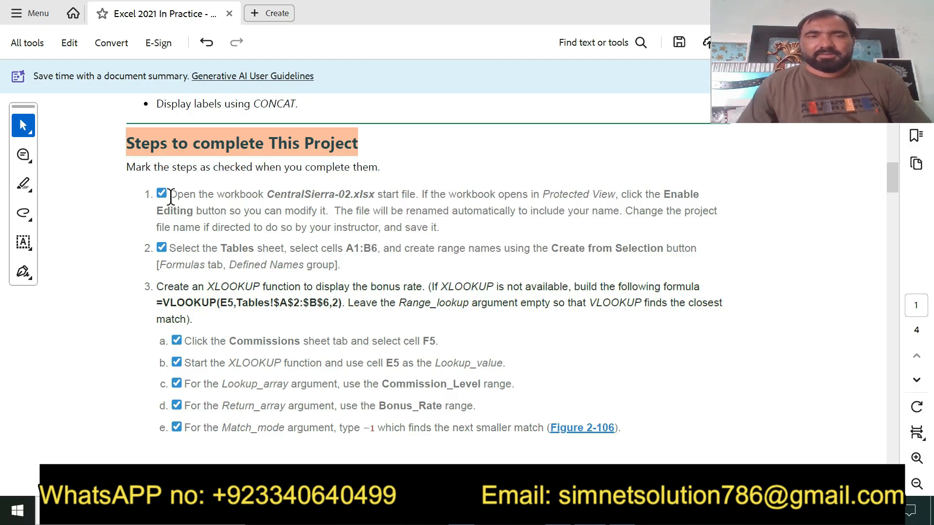
drag(171, 195, 403, 200)
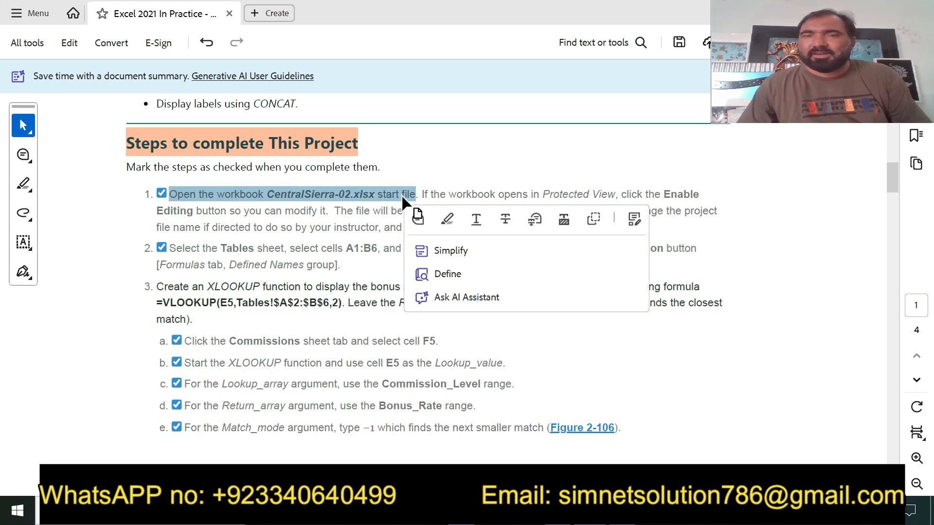
click(360, 226)
drag(422, 194, 325, 212)
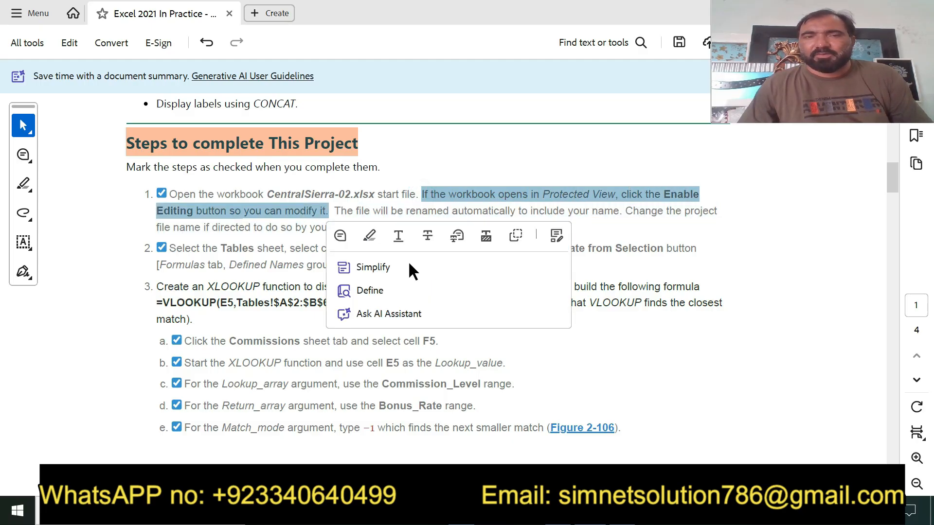
click(591, 510)
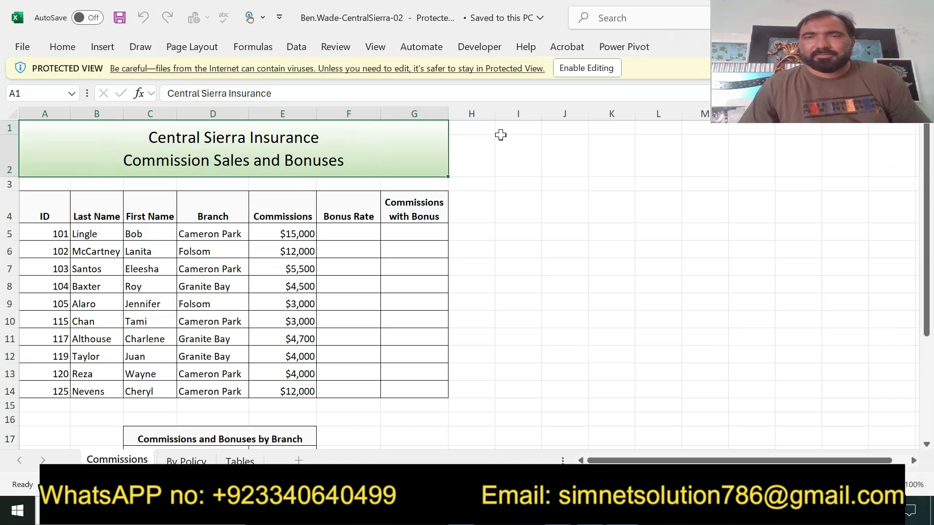
click(556, 74)
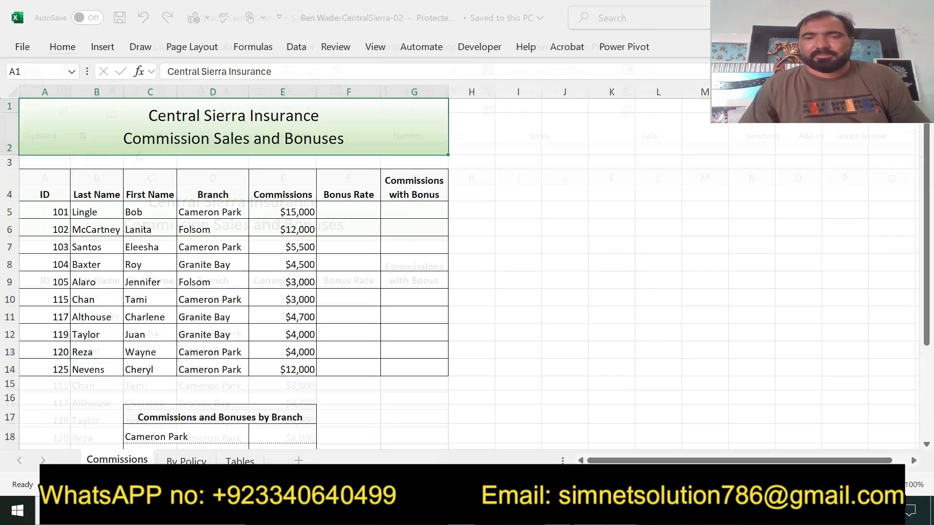
- Read the note in the PDF about automatic file renaming and check it against the workbook's file name in Excel
key(alt+Tab)
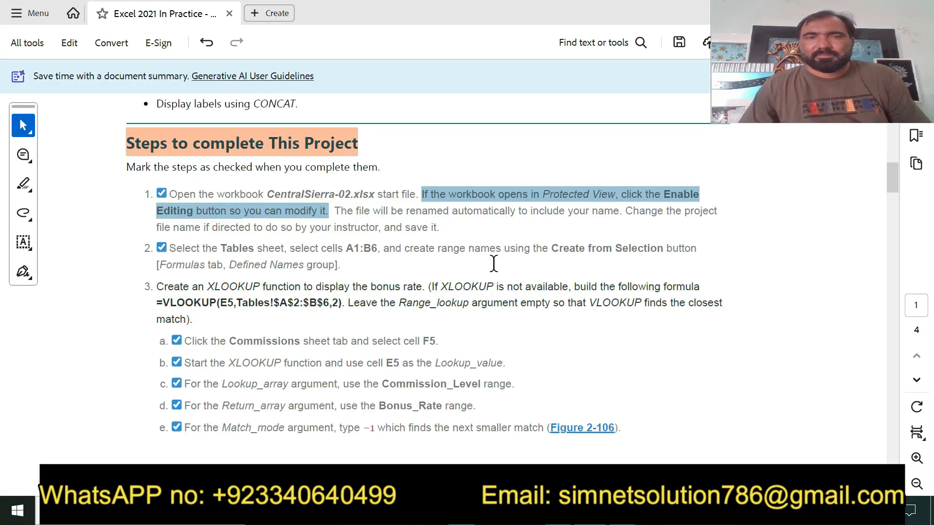
click(335, 211)
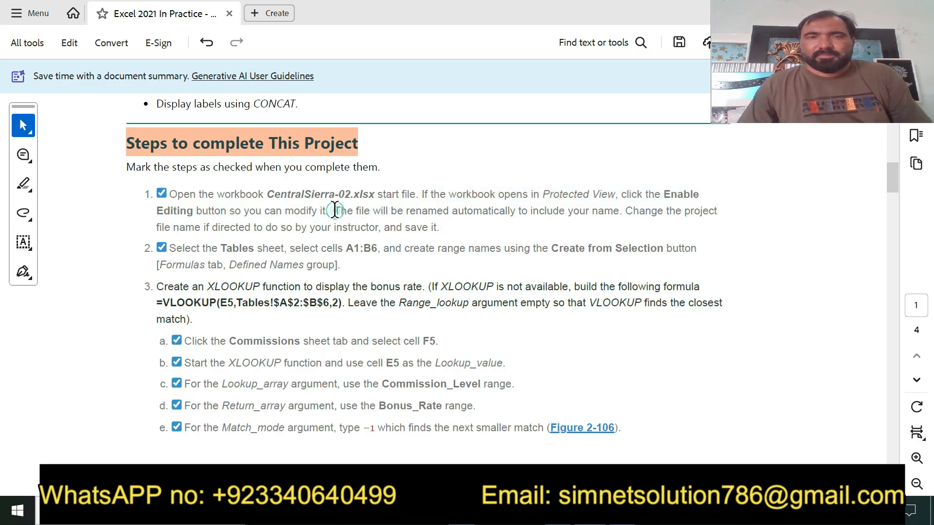
drag(335, 210, 619, 212)
key(alt+Tab)
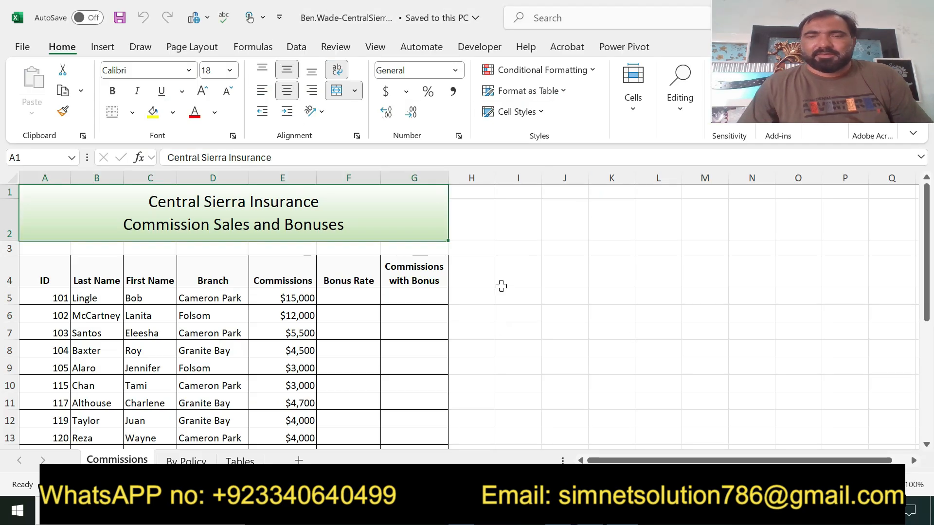
key(alt+Tab)
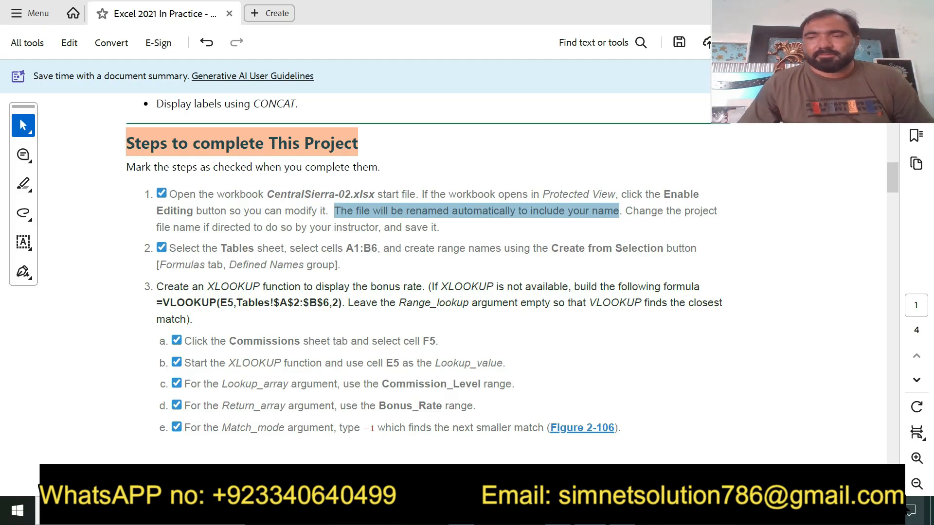
- Read project step 2 in the PDF and show the Tables sheet of the workbook in Excel
scroll(424, 292, down, 3)
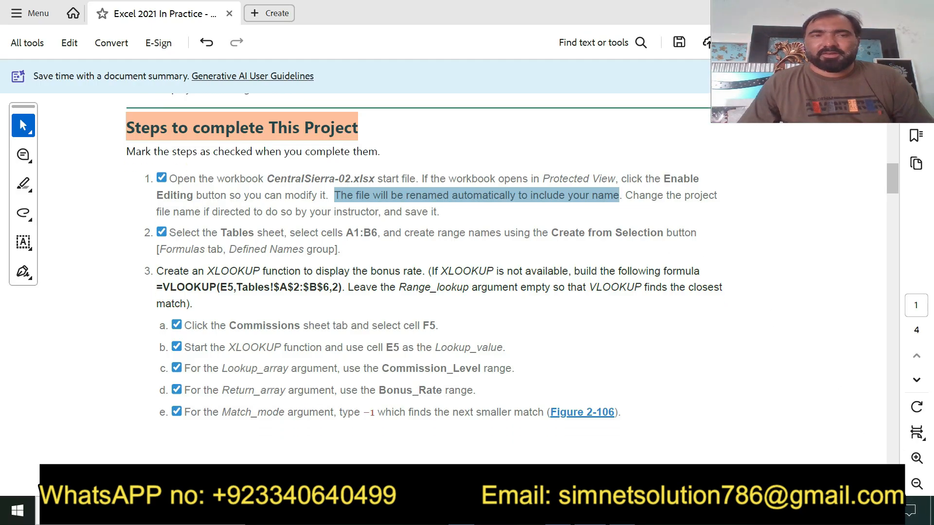
scroll(424, 292, down, 2)
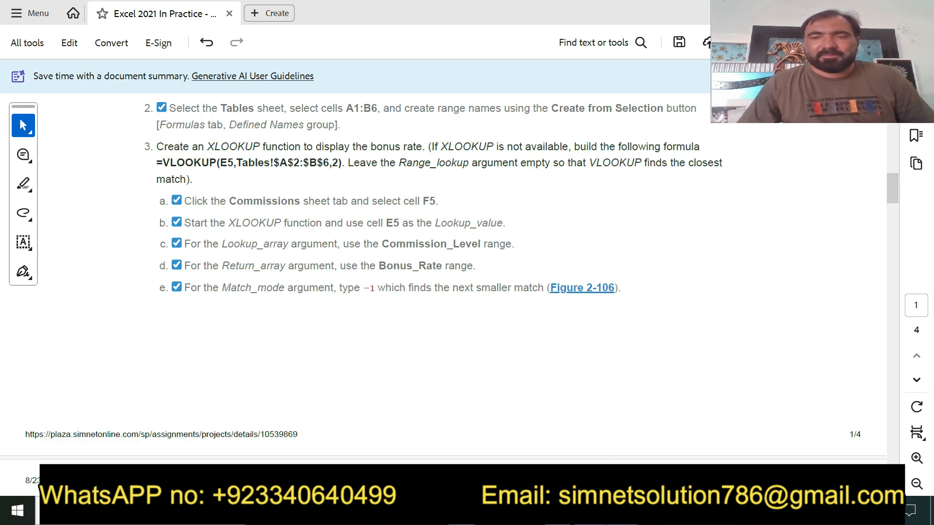
key(alt+Tab)
click(240, 461)
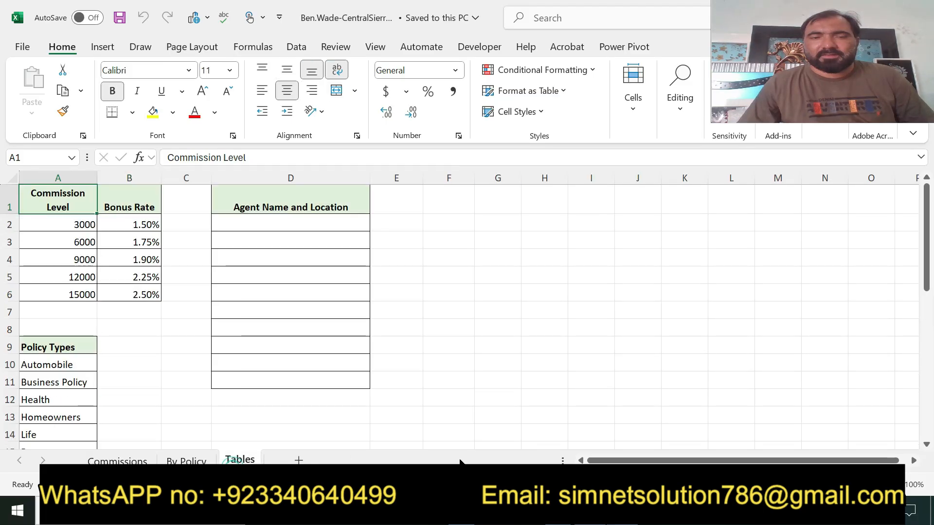
- Copy the range reference A1:B6 from project step 2 and use it to select those cells on the Tables sheet
key(alt+Tab)
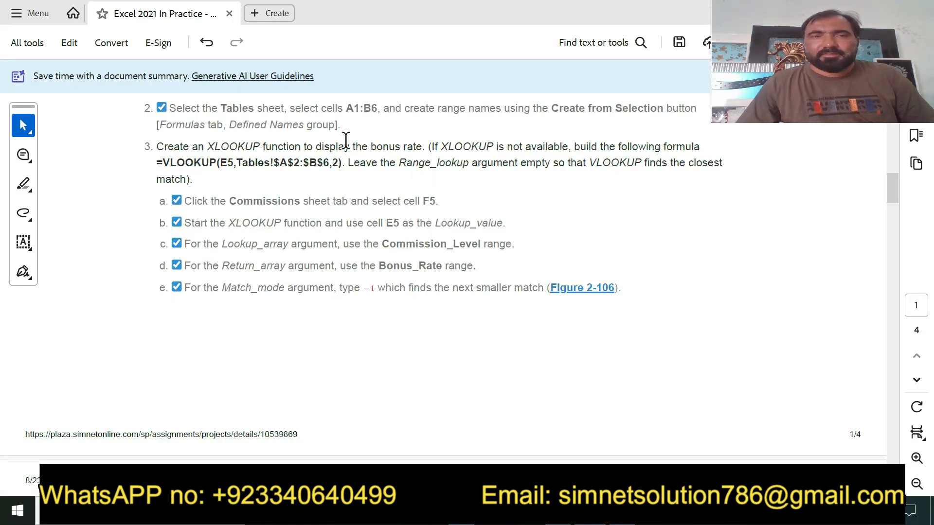
drag(347, 109, 378, 112)
key(ctrl+c)
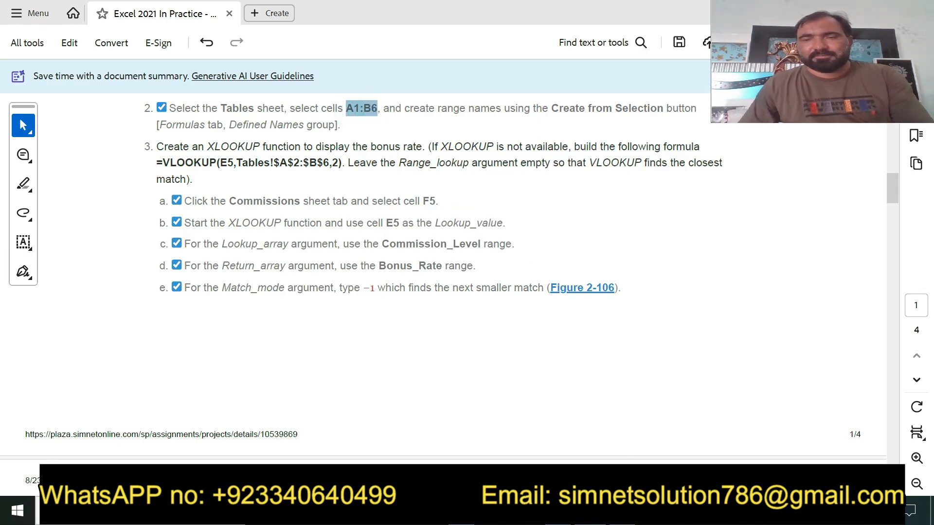
key(alt+Tab)
click(54, 164)
key(ctrl+v)
key(Return)
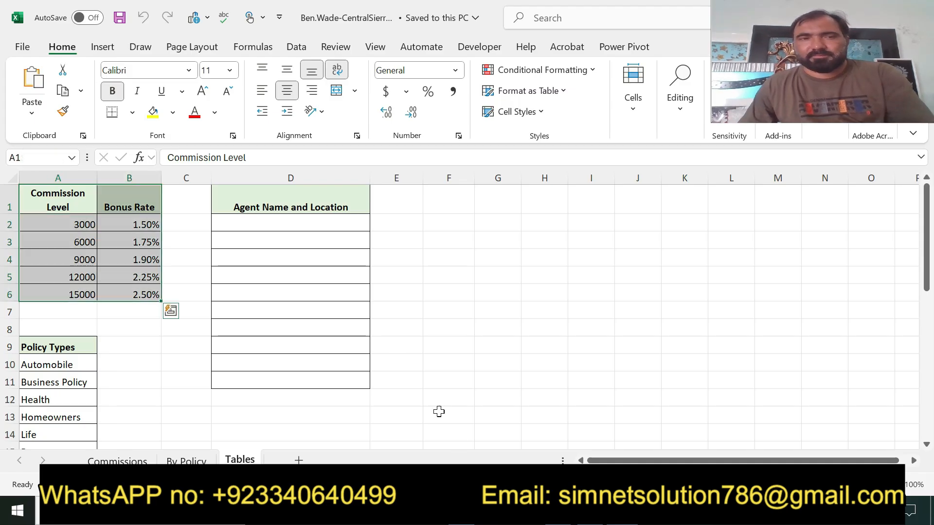
- Check project step 2 in the PDF and create range names from the top row of cells A1:B6 on the Tables sheet
key(alt+Tab)
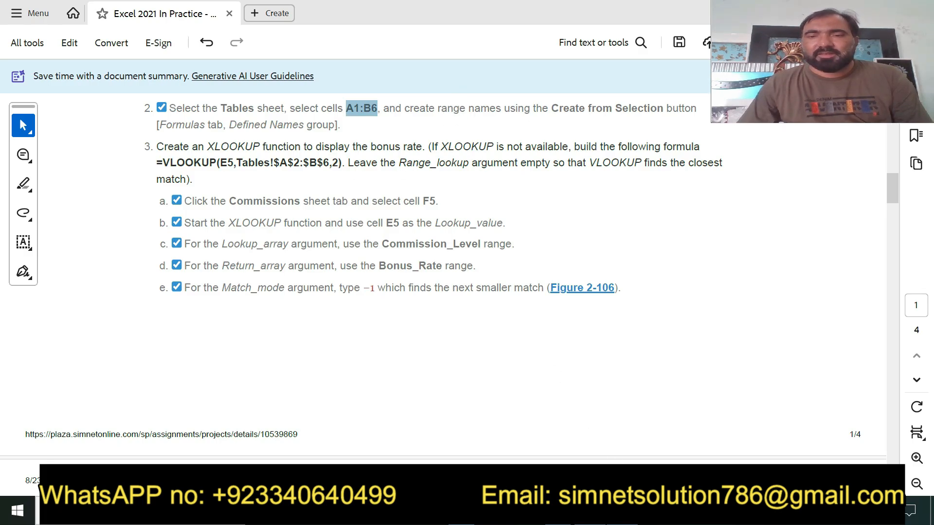
key(alt+Tab)
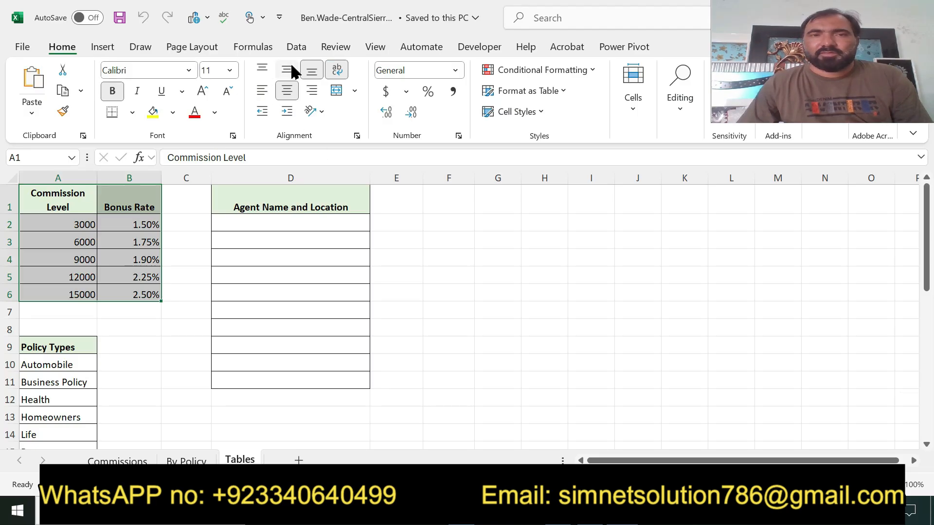
click(297, 48)
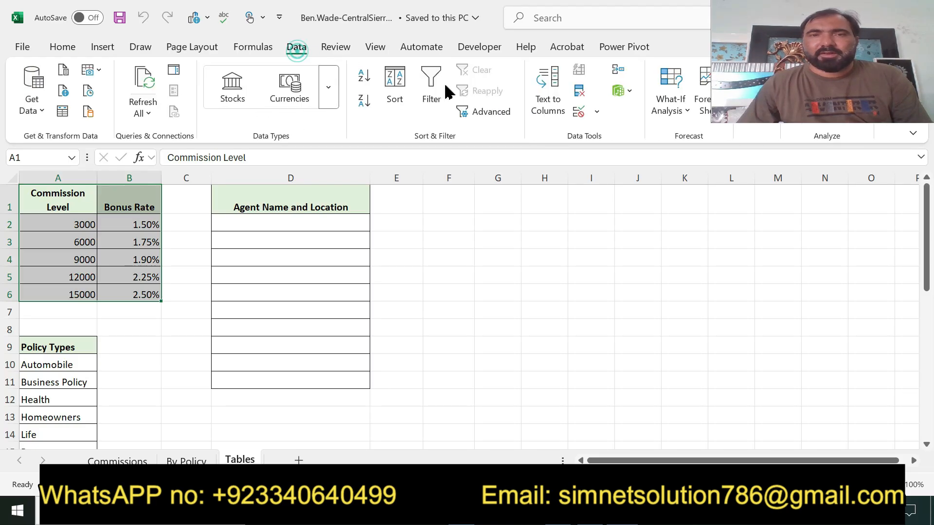
click(255, 48)
click(458, 114)
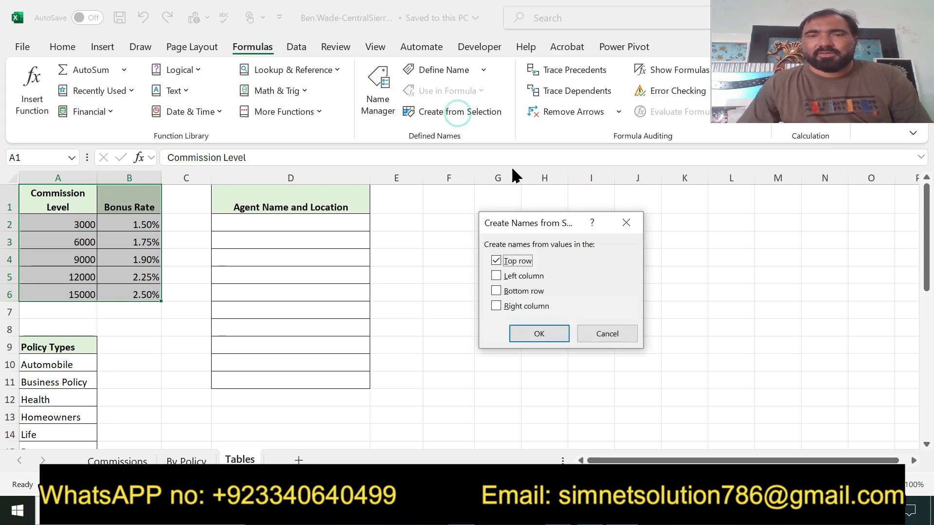
click(527, 333)
- Read project step 3 in the PDF, including the VLOOKUP alternative, and select cell F5 on the Commissions sheet in Excel
key(alt+Tab)
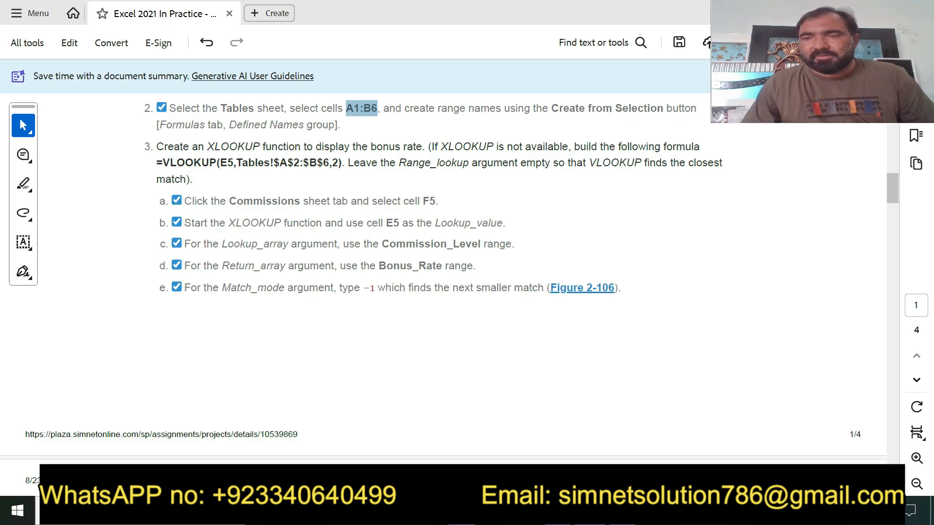
scroll(892, 190, down, 2)
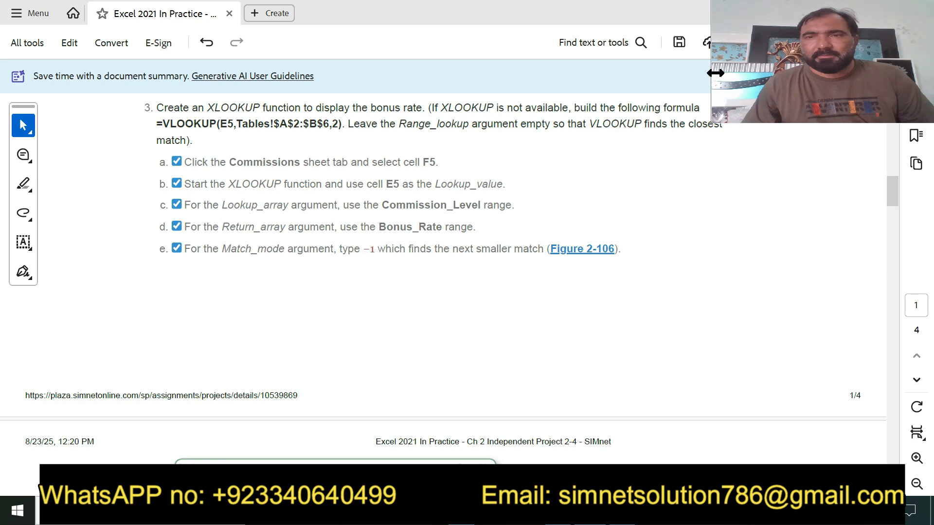
drag(716, 71, 723, 70)
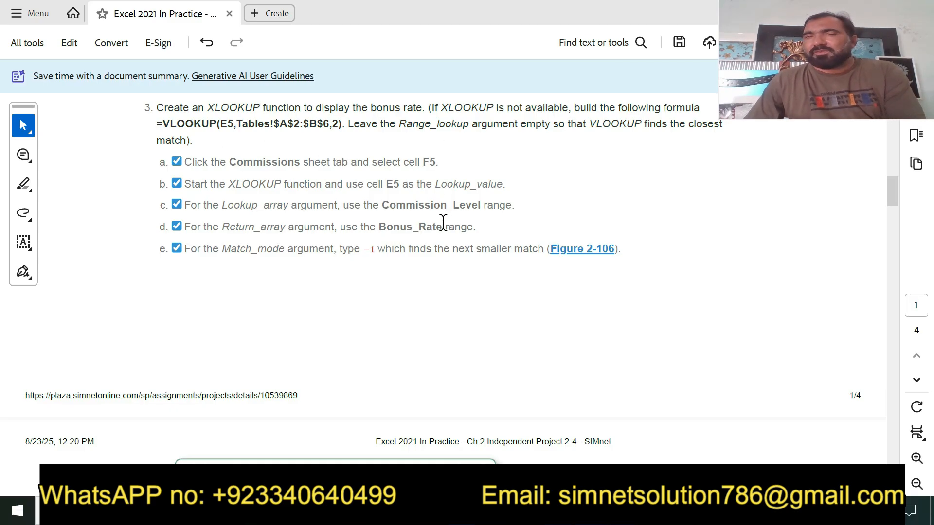
drag(152, 128, 339, 124)
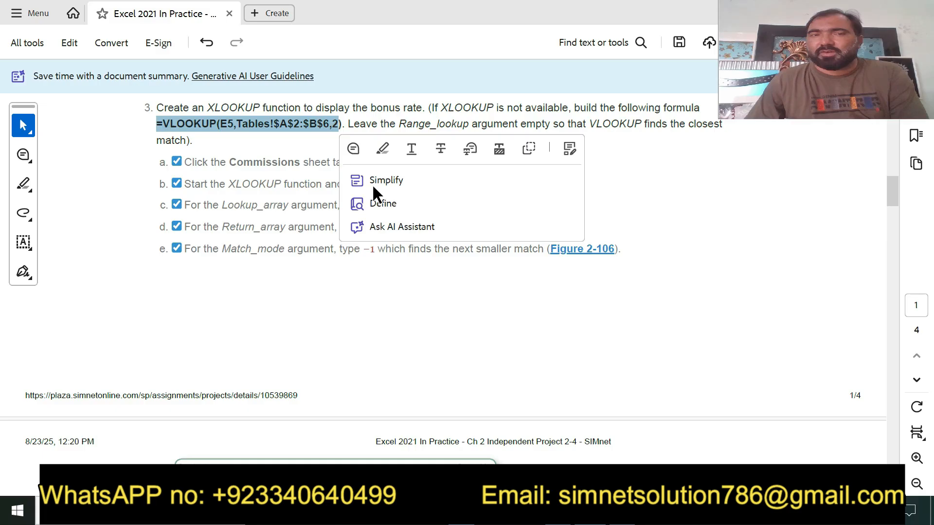
click(348, 288)
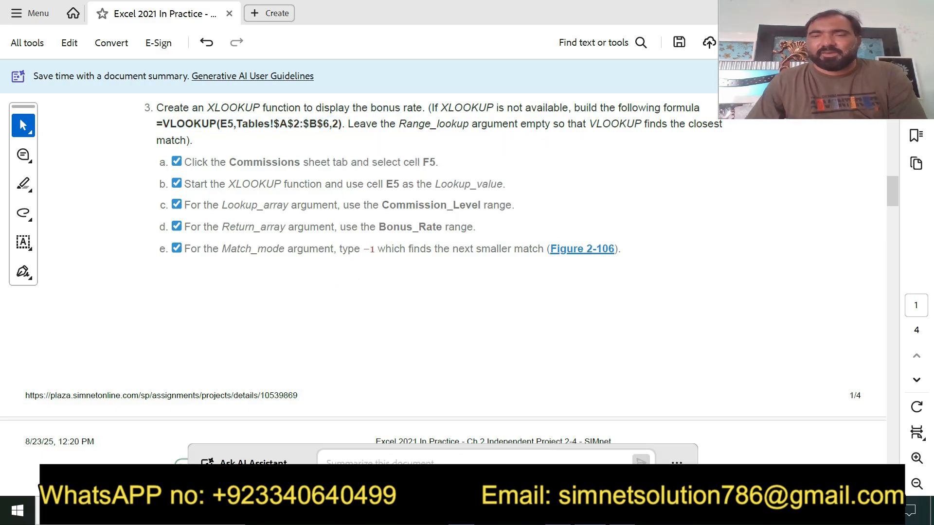
key(alt+Tab)
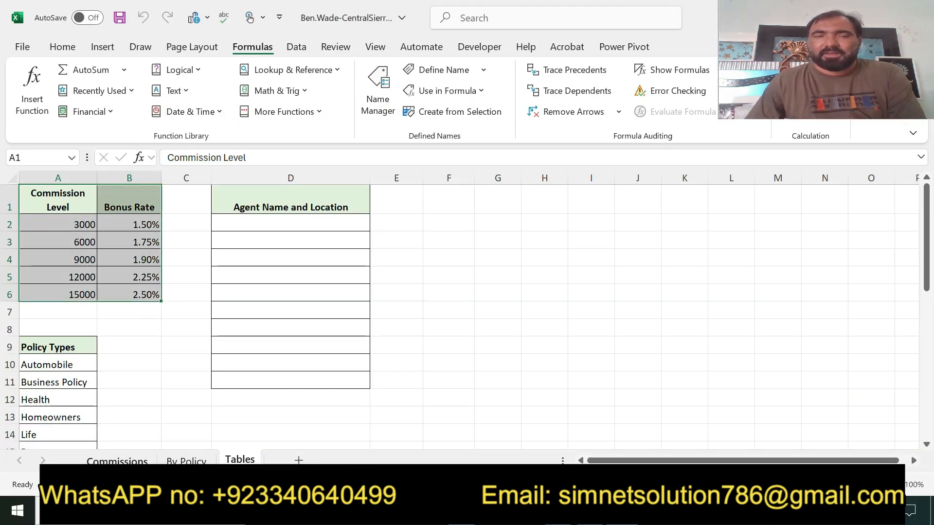
click(117, 461)
click(353, 298)
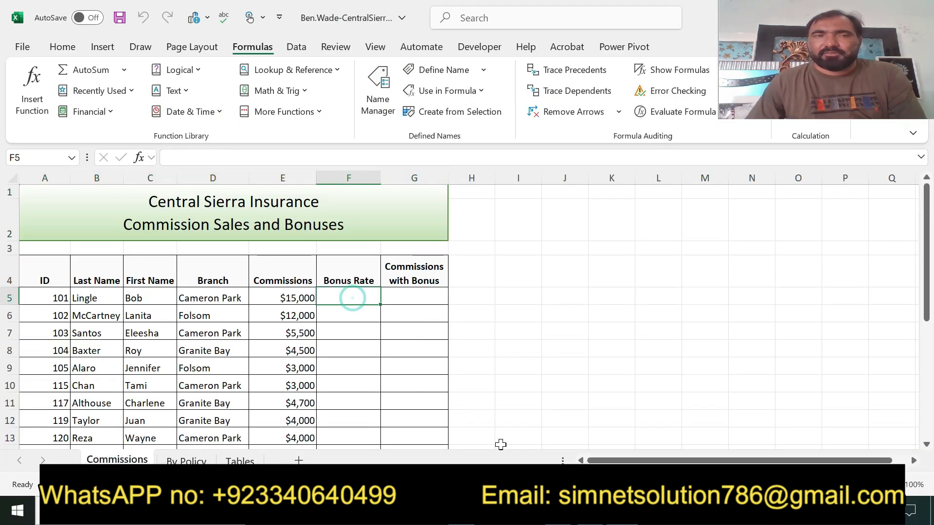
- Read project step 3b in the PDF, start an XLOOKUP function in cell F5, and open its function arguments
key(alt+Tab)
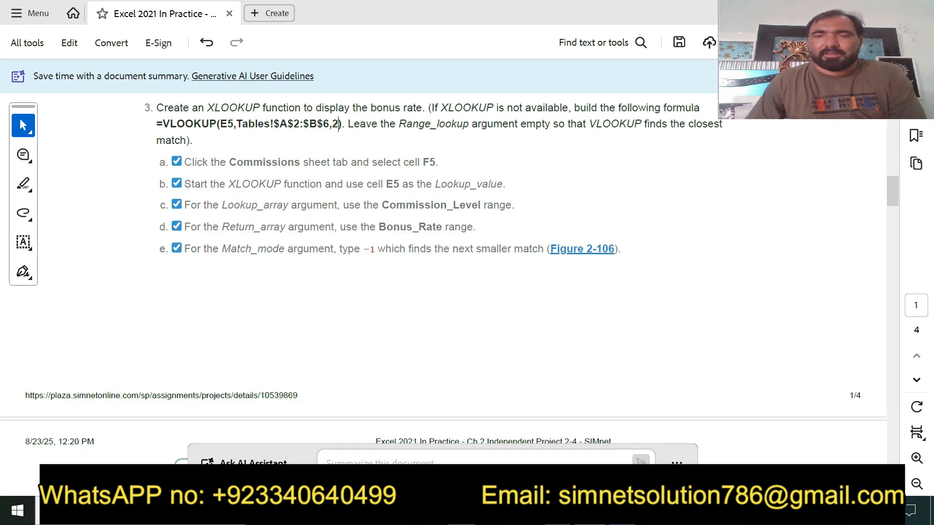
mouse_move(678, 457)
click(666, 440)
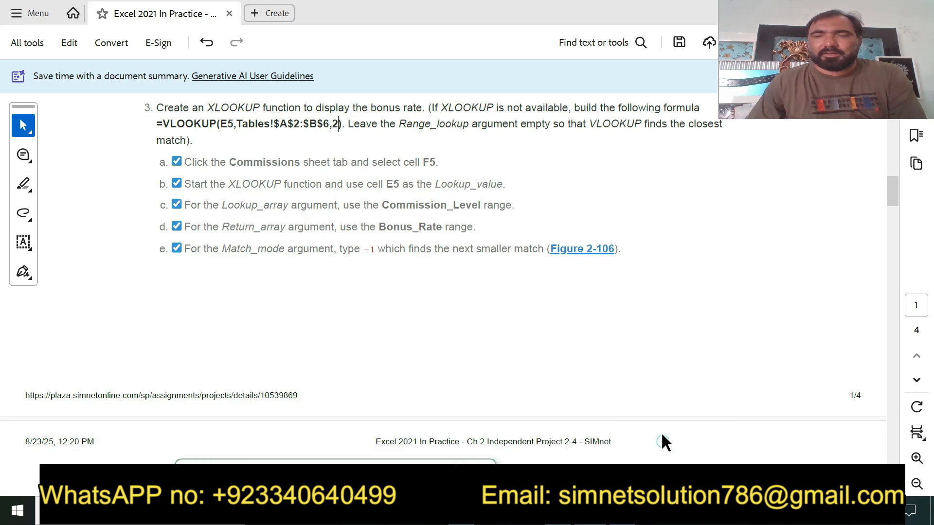
drag(187, 186, 501, 185)
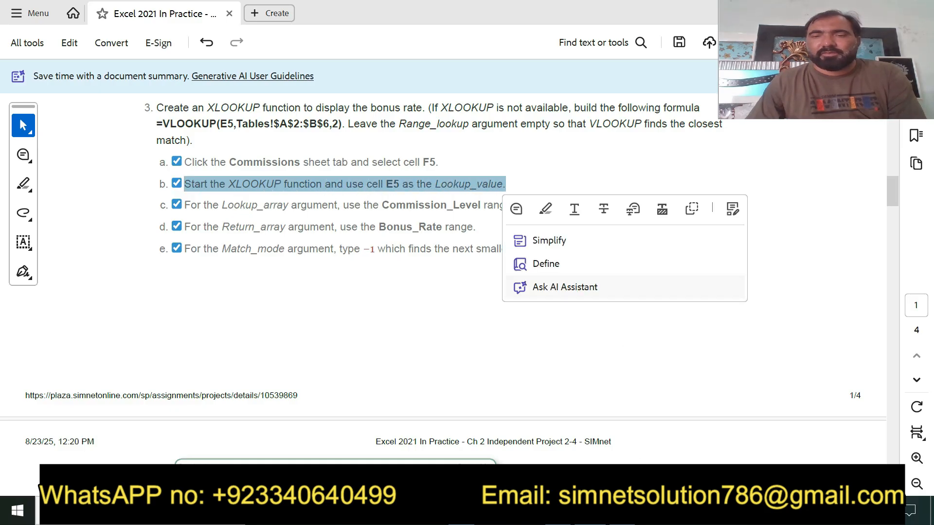
key(alt+Tab)
text(=)
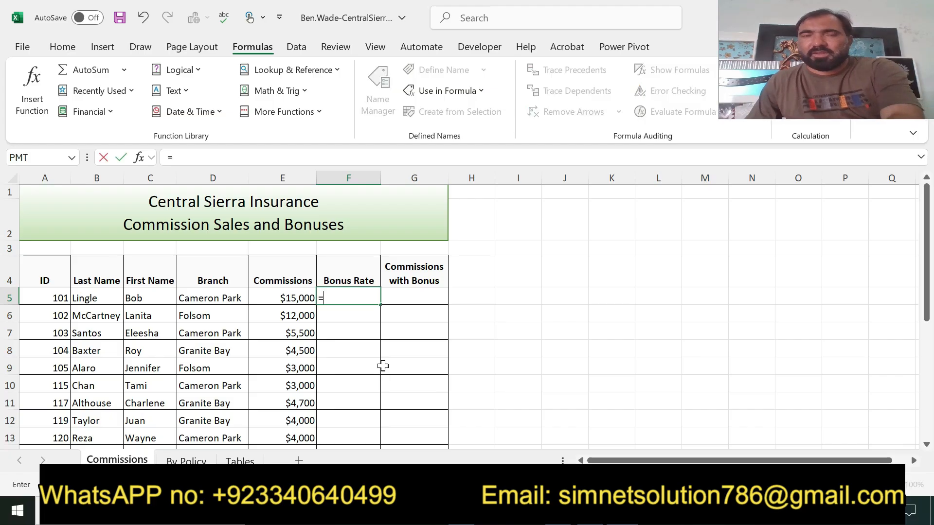
text(xl)
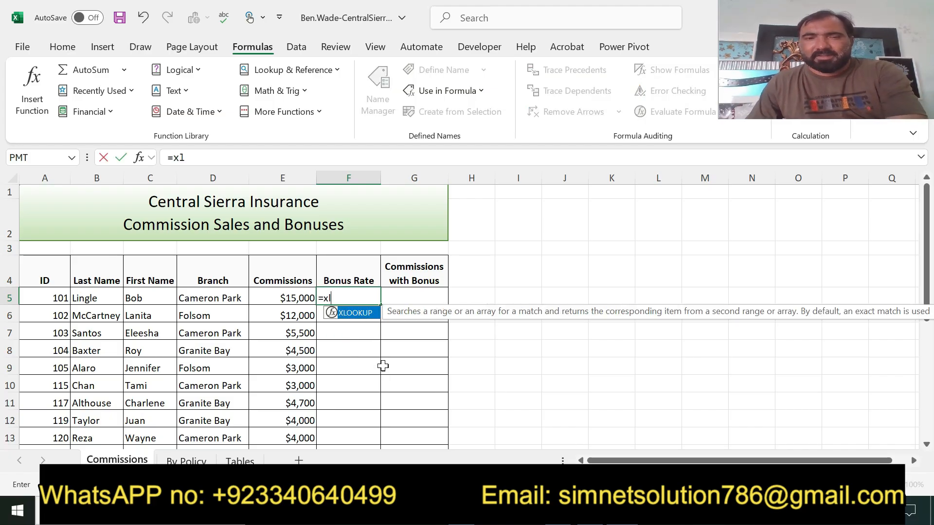
key(Tab)
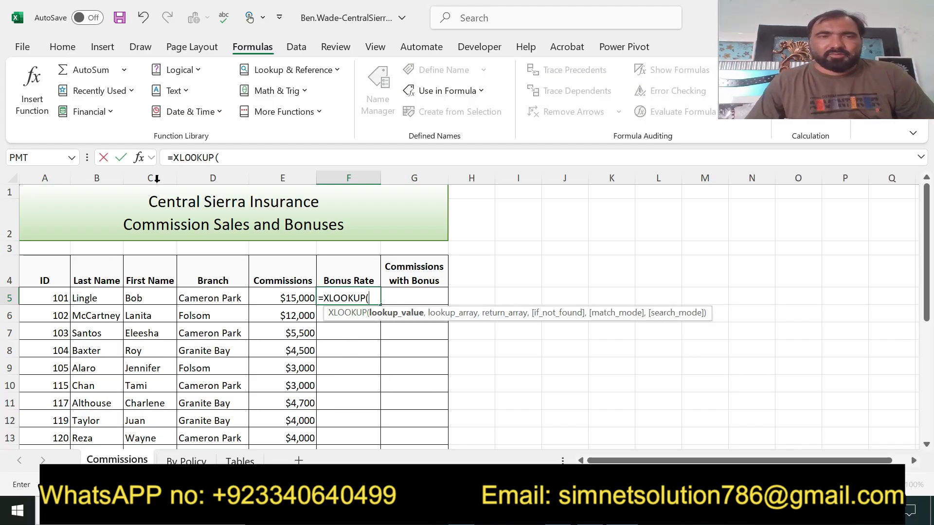
click(139, 157)
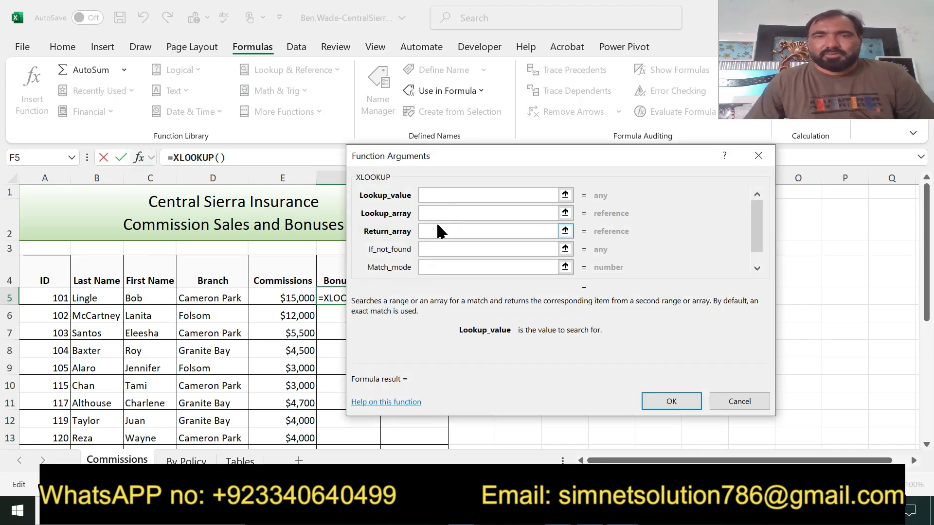
- Recheck the instructions in the PDF and set the XLOOKUP Lookup_value argument to cell E5
key(alt+Tab)
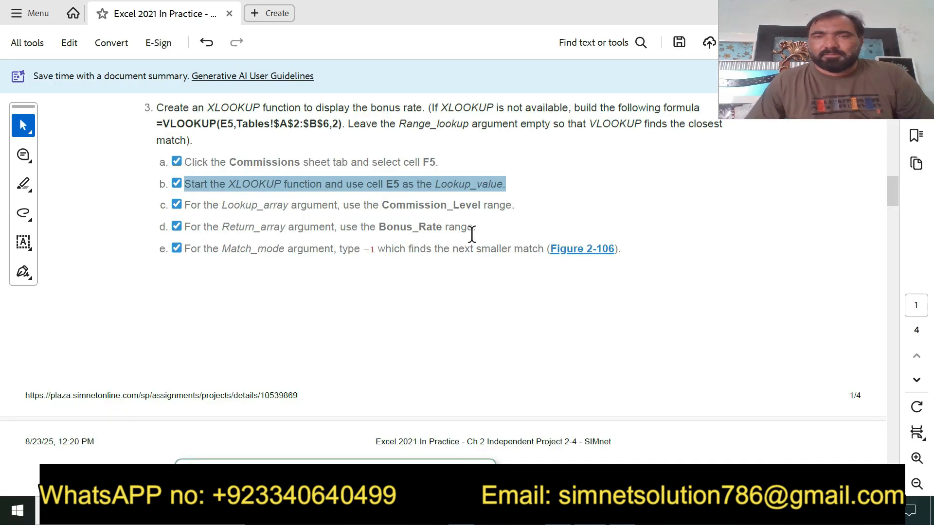
key(alt+Tab)
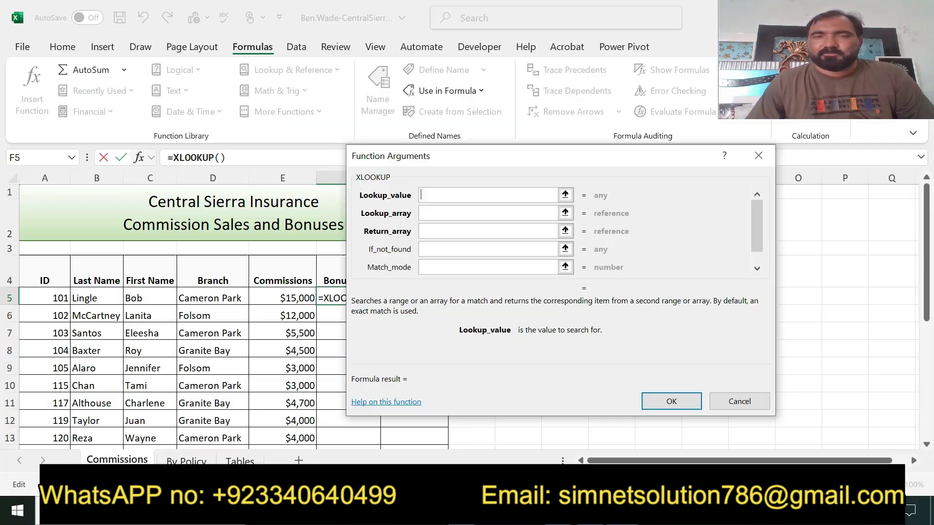
click(288, 300)
- Read project step 3c and copy the range name Commission_Level from the PDF into the XLOOKUP Lookup_array argument
key(alt+Tab)
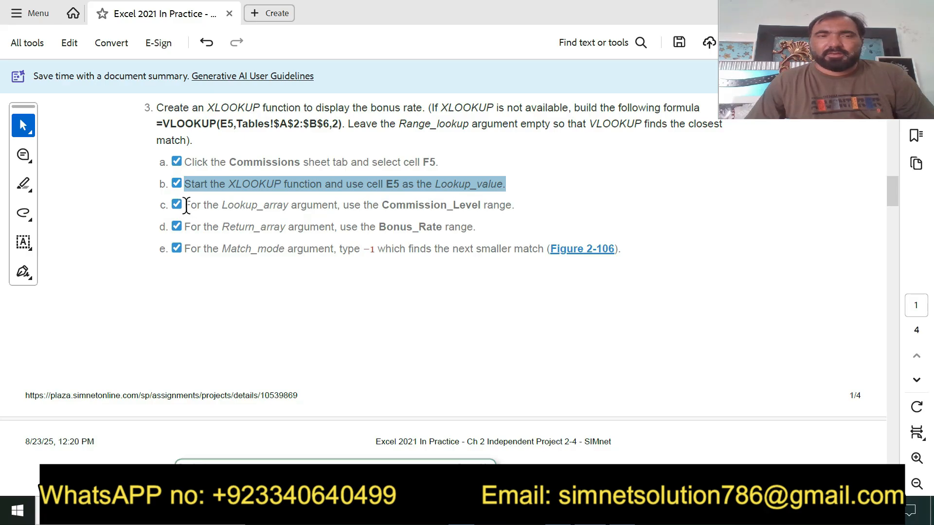
drag(185, 204, 509, 206)
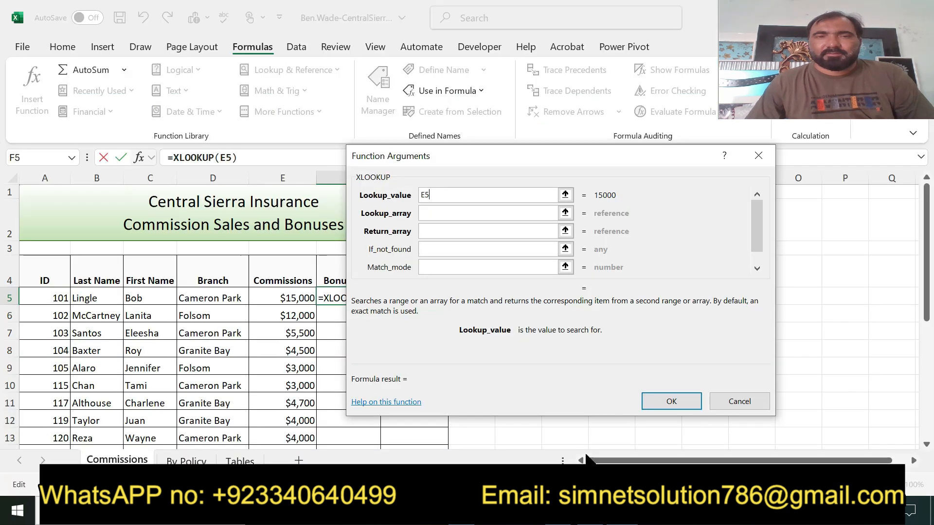
key(alt+Tab)
click(431, 214)
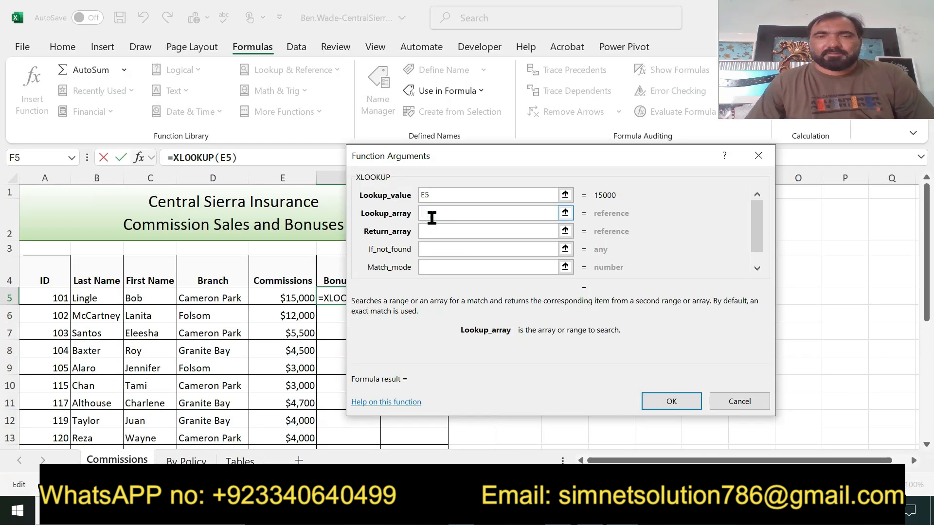
text(c)
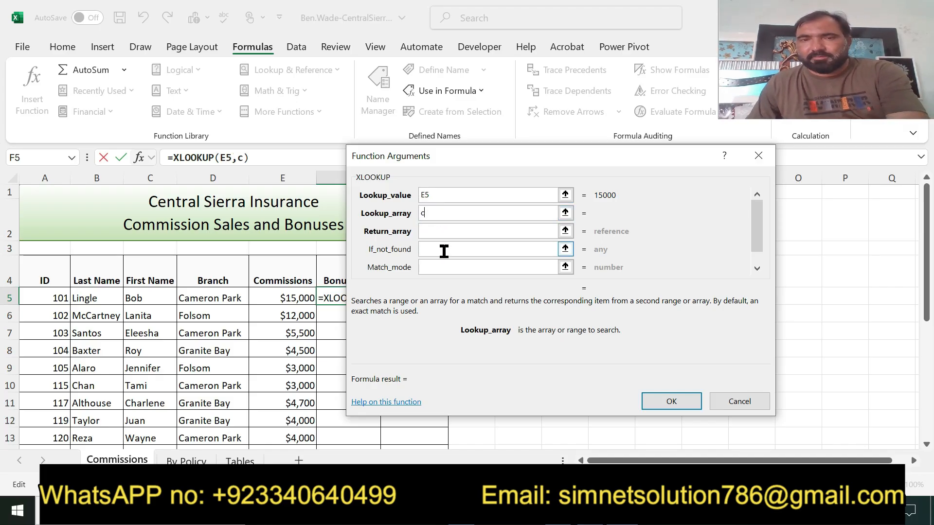
key(BackSpace)
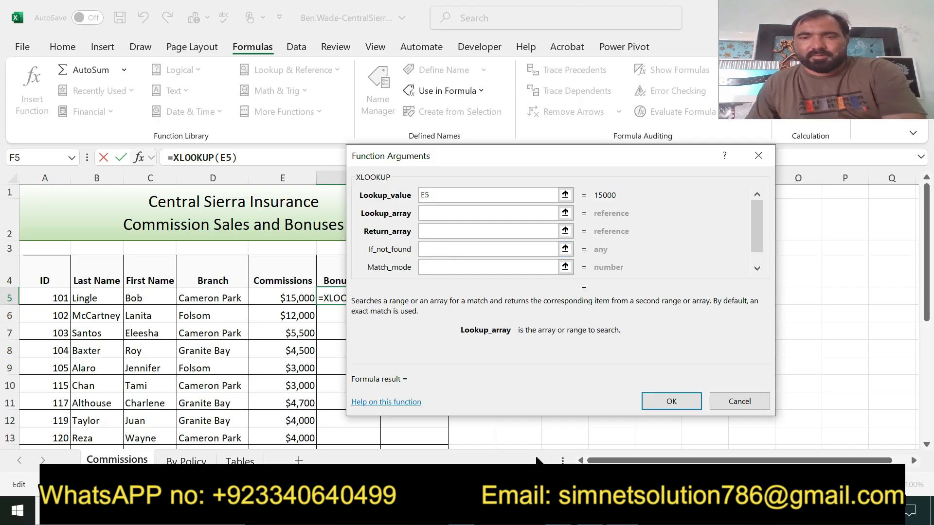
key(alt+Tab)
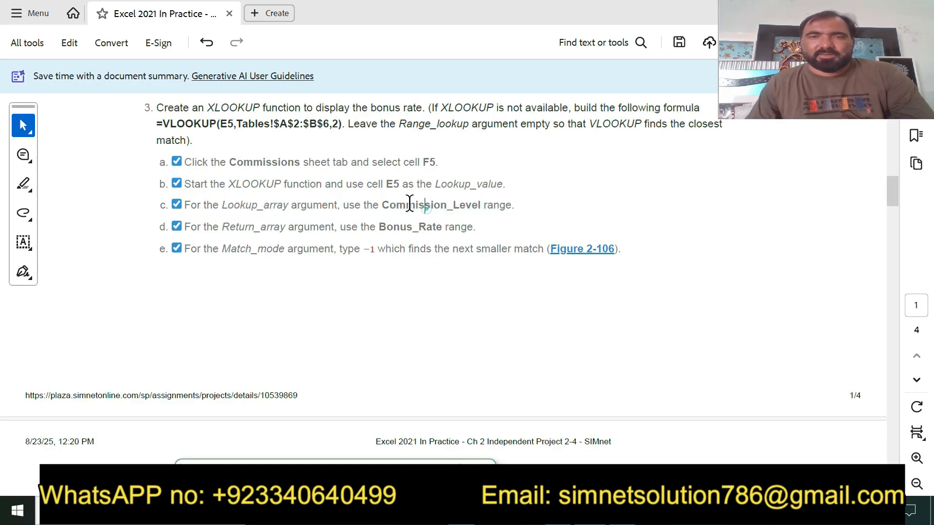
drag(382, 205, 483, 202)
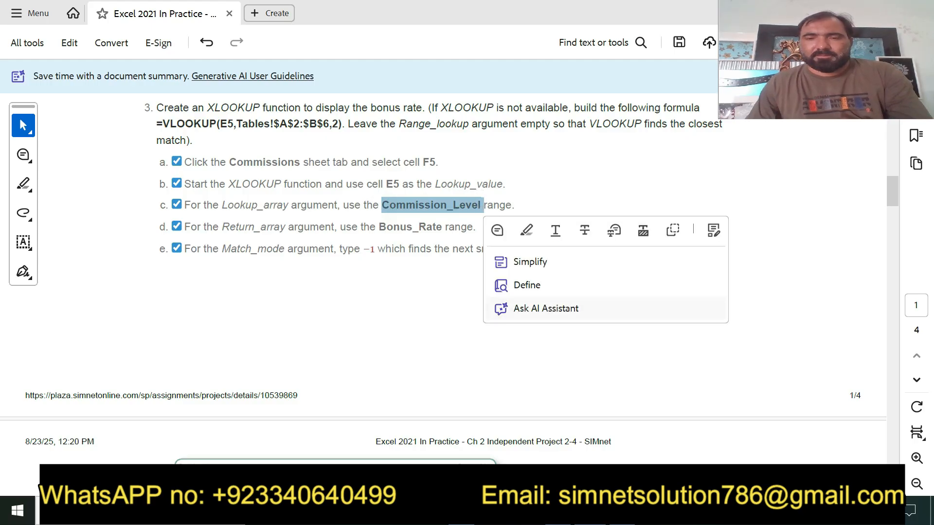
key(ctrl+c)
key(alt+Tab)
key(ctrl+v)
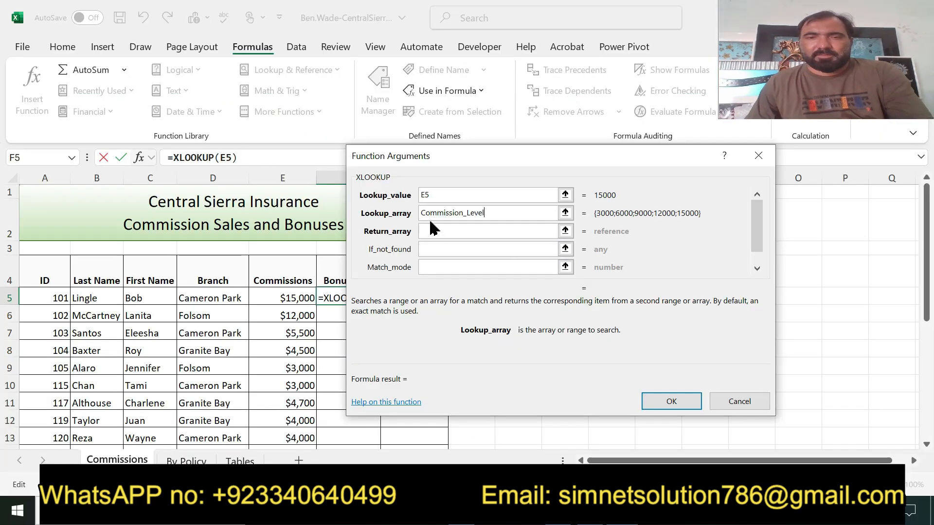
- Read project step 3d and copy the range name Bonus_Rate from the PDF into the XLOOKUP Return_array argument
click(446, 235)
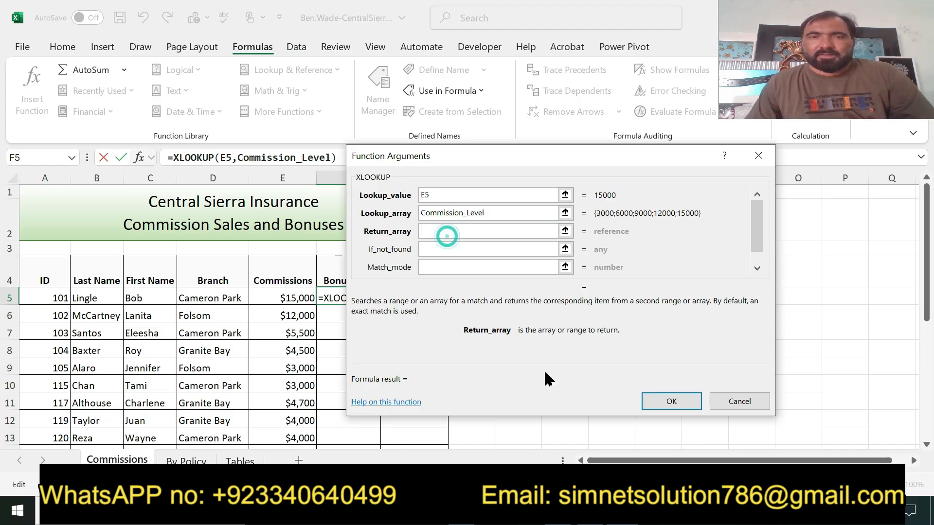
key(alt+Tab)
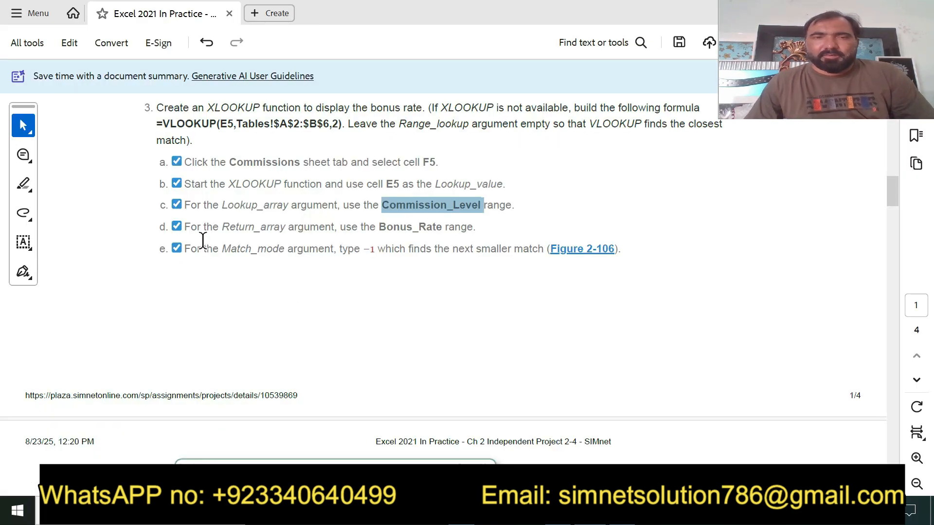
drag(183, 227, 479, 222)
click(479, 221)
drag(379, 228, 441, 232)
key(alt+Tab)
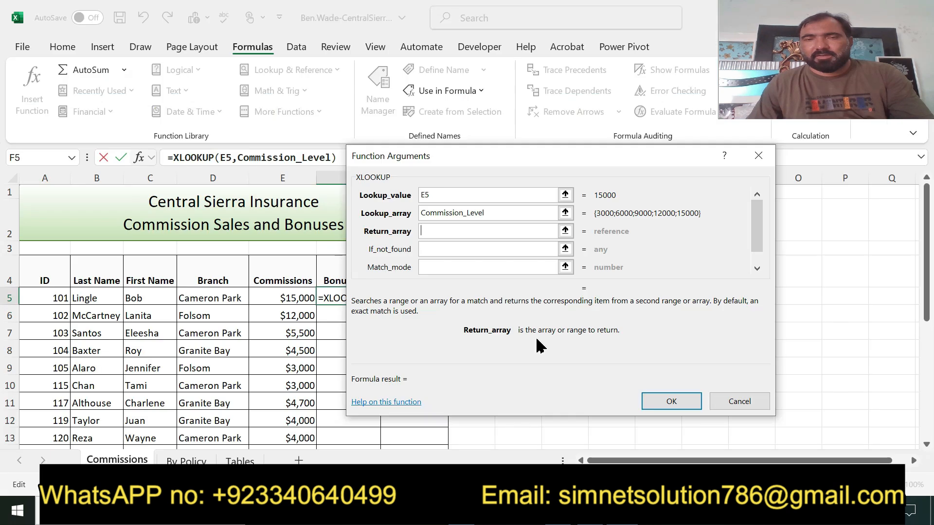
key(ctrl+v)
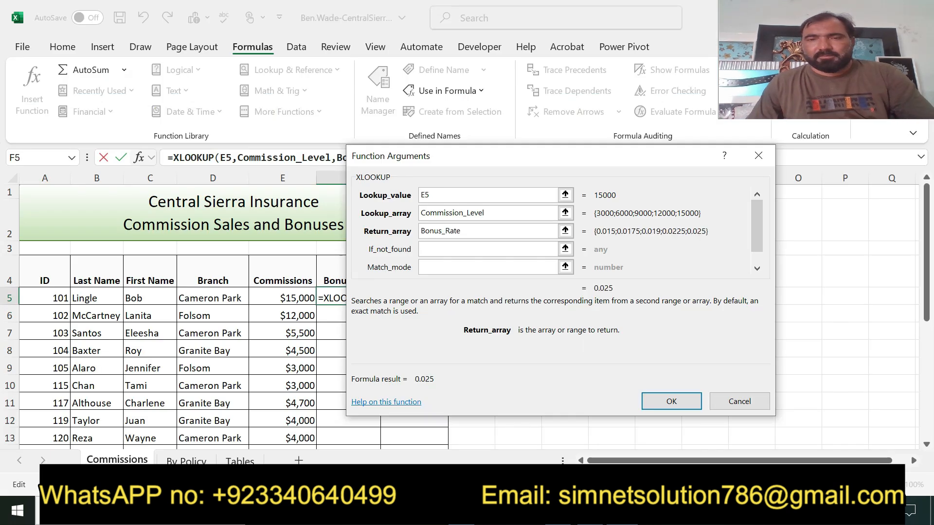
- Read project step 3e in the PDF and set the XLOOKUP Match_mode argument to -1
key(alt+Tab)
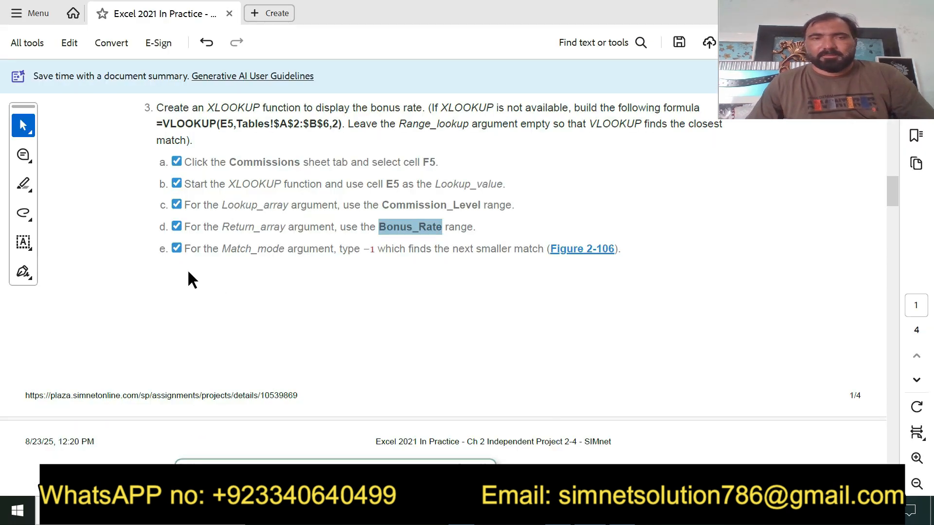
drag(188, 253, 503, 260)
click(558, 513)
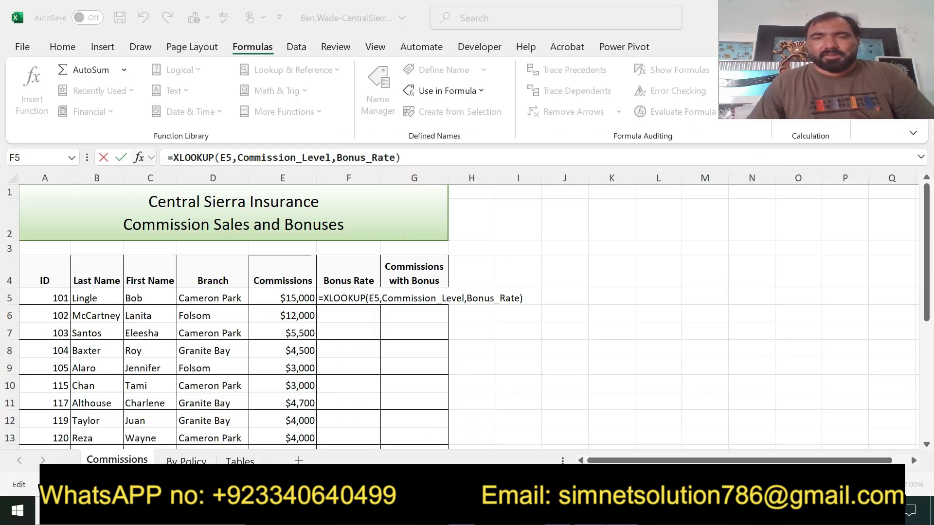
click(424, 268)
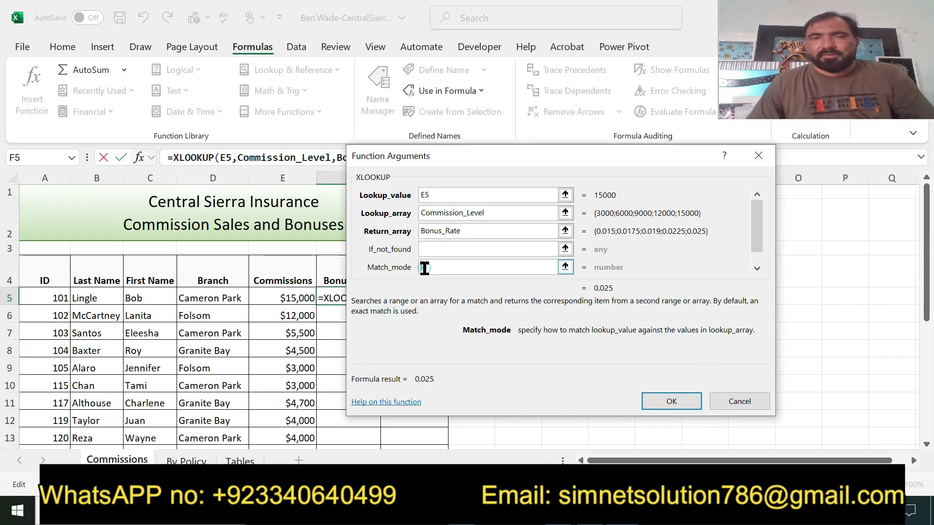
text(-1)
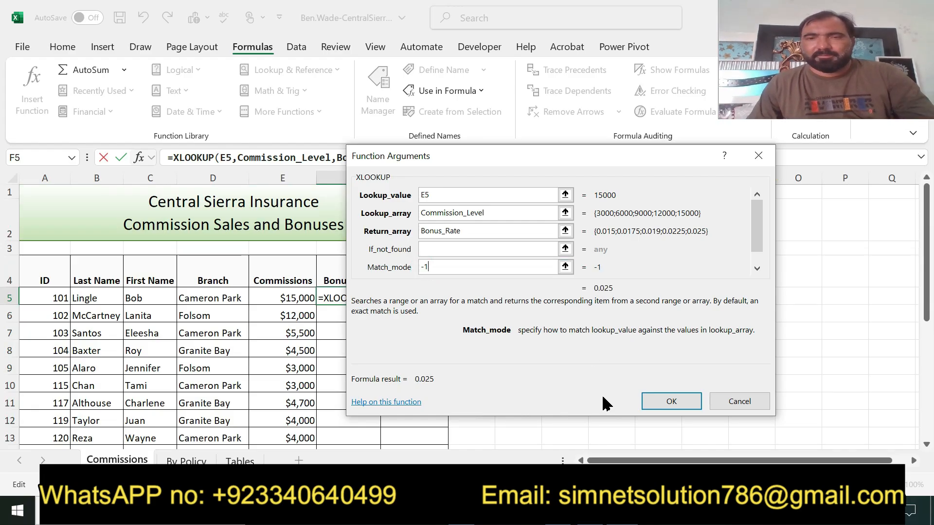
- Compare the XLOOKUP arguments with Figure 2-106 in the PDF and complete the function in cell F5
key(alt+Tab)
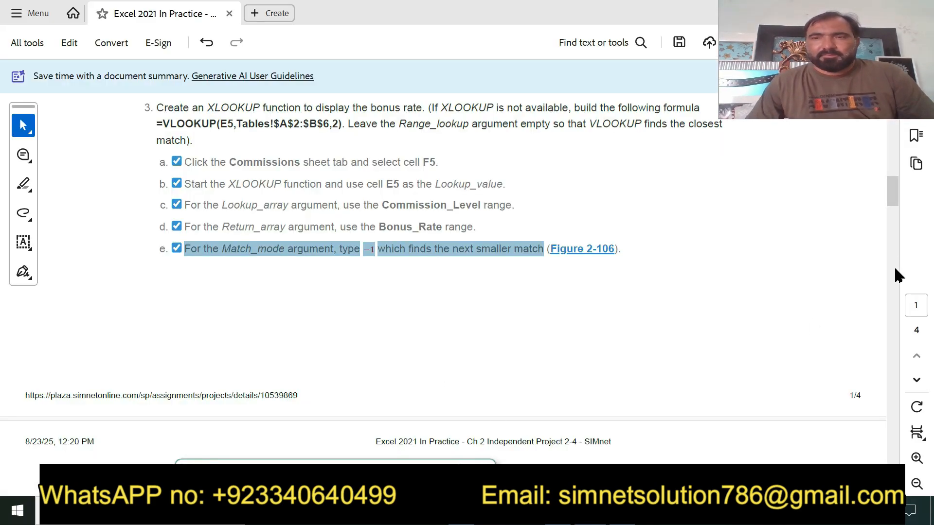
drag(892, 198, 898, 228)
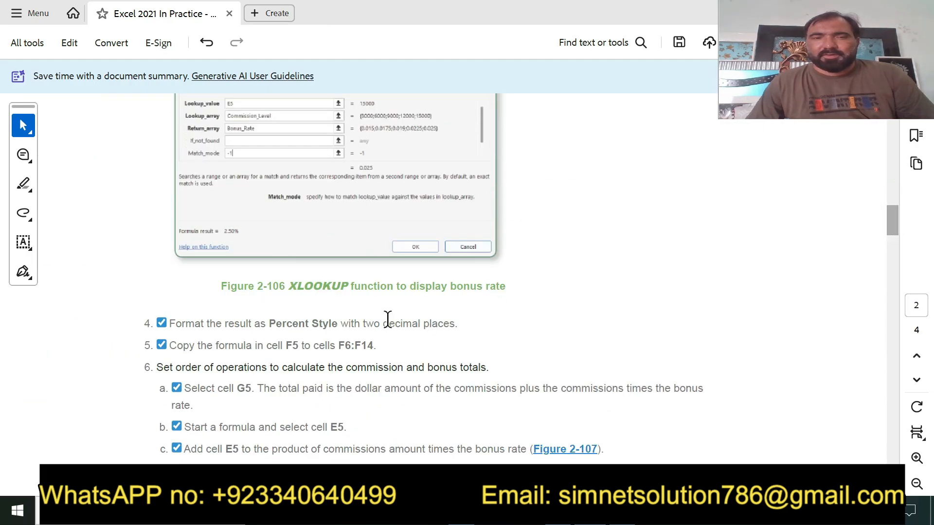
key(alt+Tab)
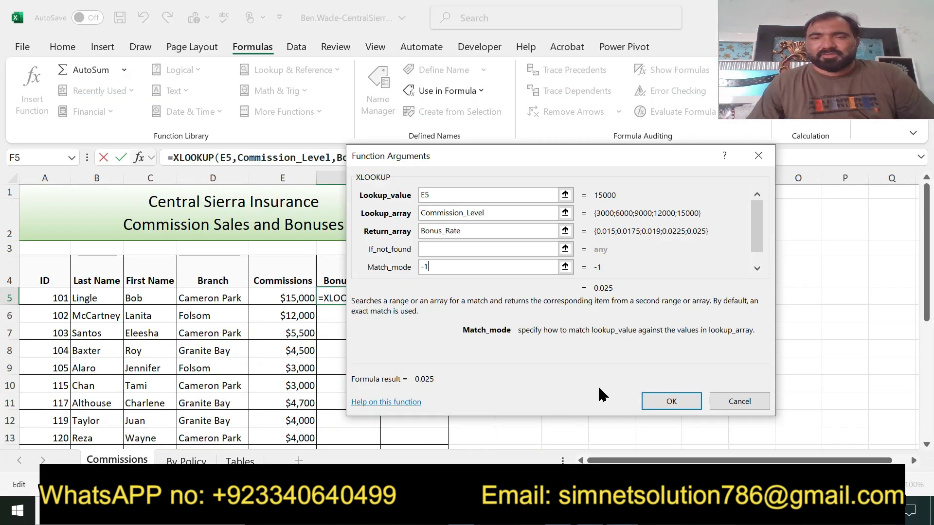
click(655, 399)
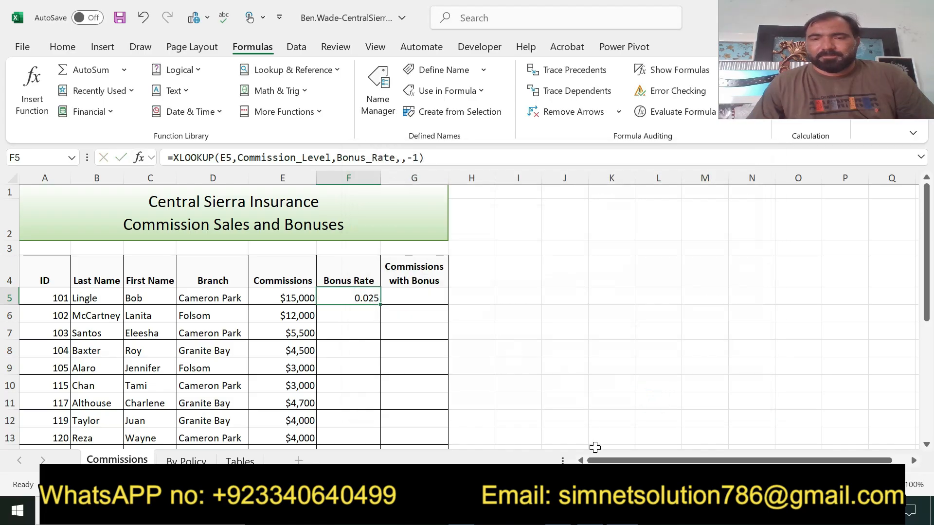
- Review the step 3 XLOOKUP instructions and Figure 2-106 in the PDF against cell F5, continuing to steps 4 through 6
key(alt+Tab)
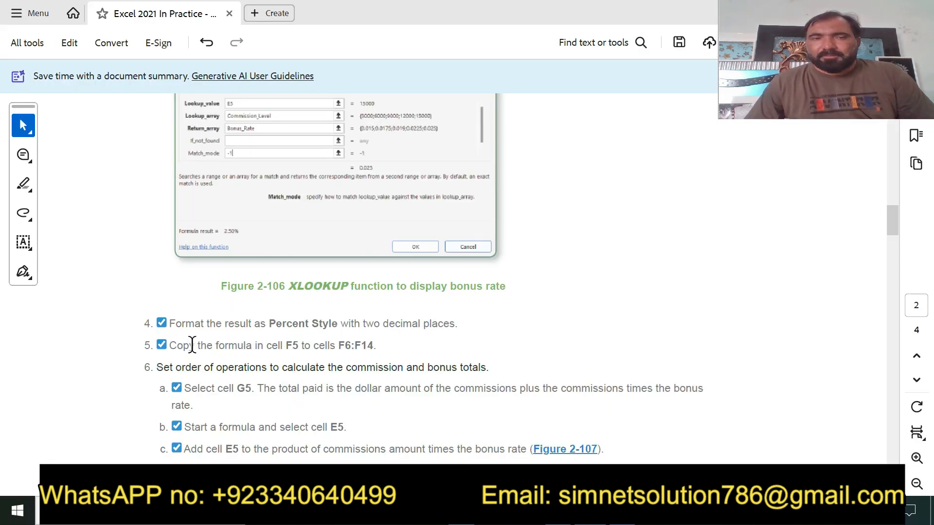
drag(894, 231, 903, 201)
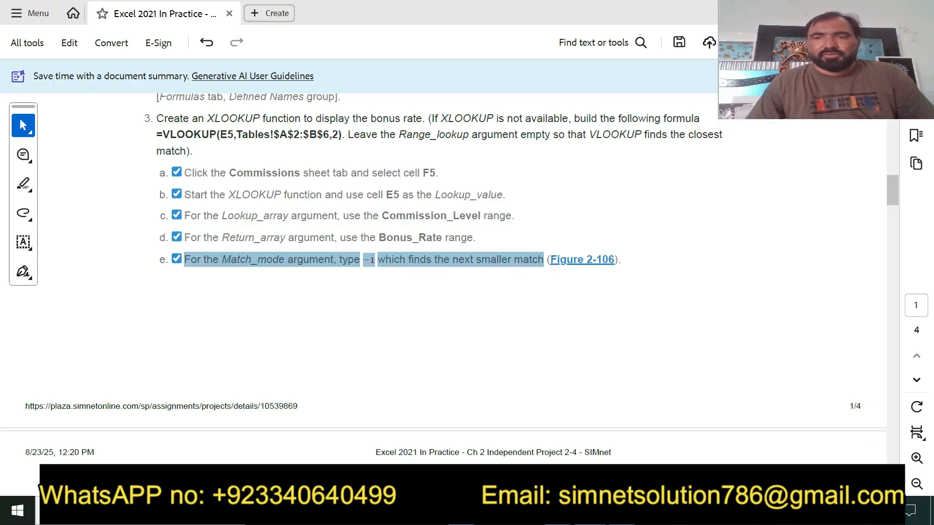
scroll(443, 279, down, 1)
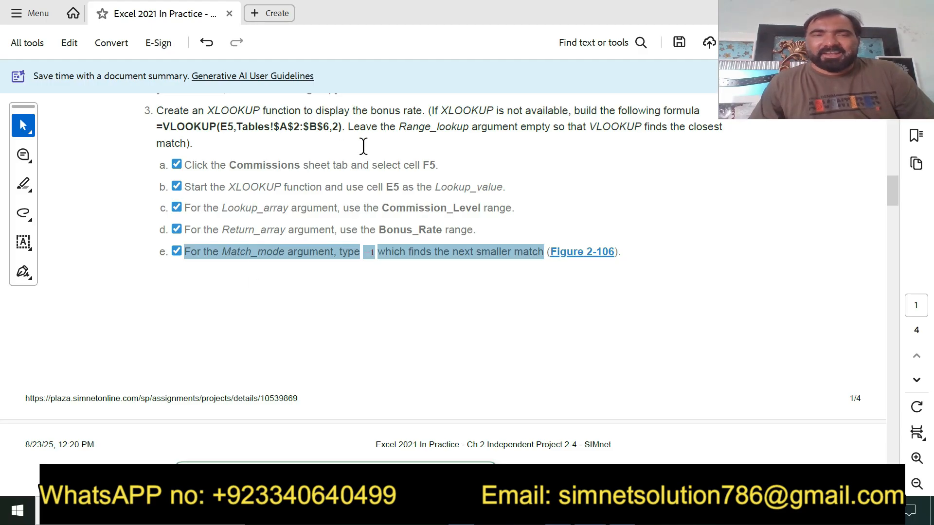
click(590, 511)
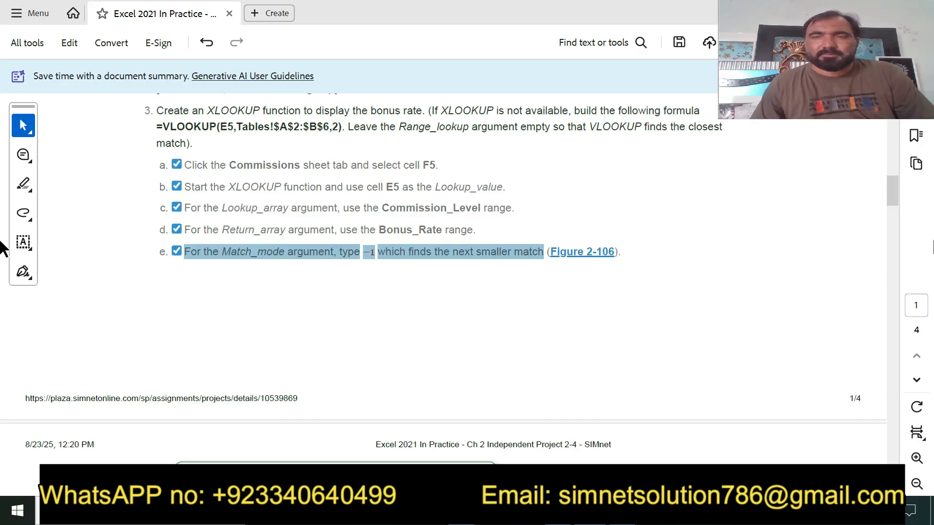
scroll(443, 282, down, 5)
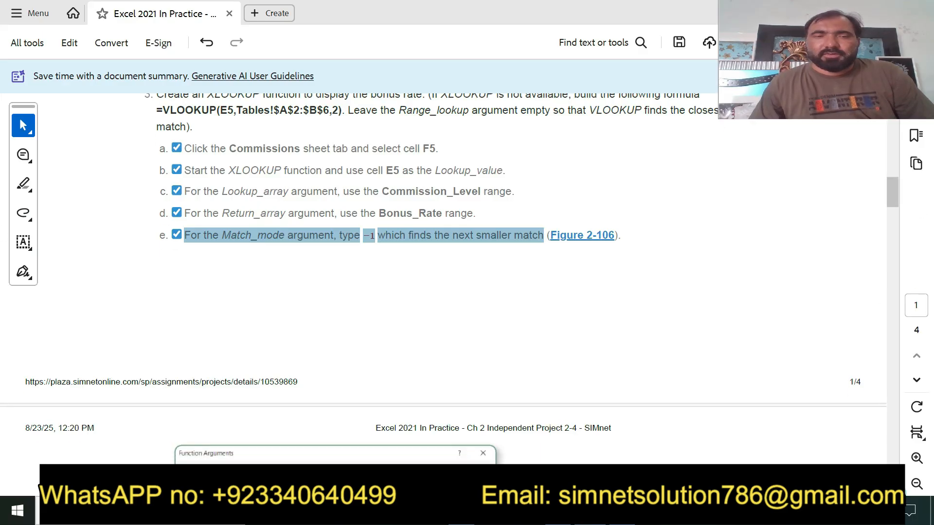
scroll(867, 454, down, 2)
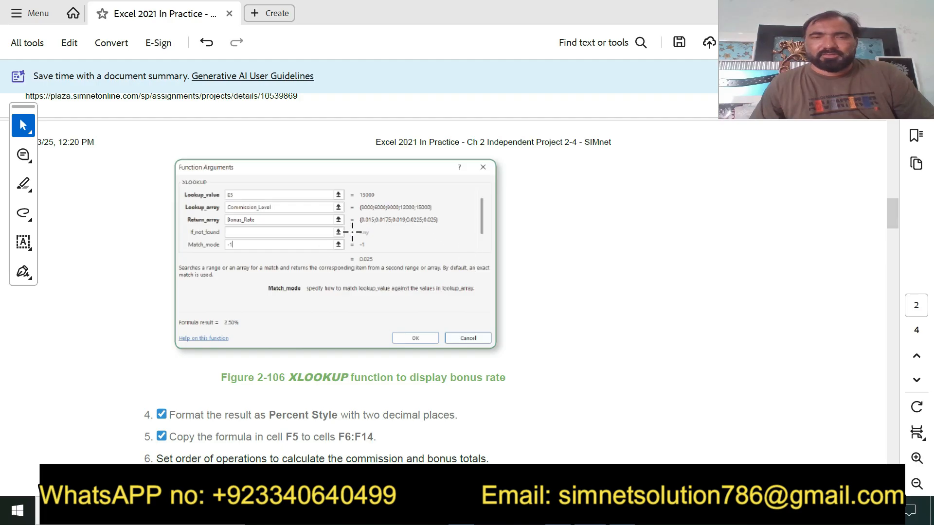
key(alt+Tab)
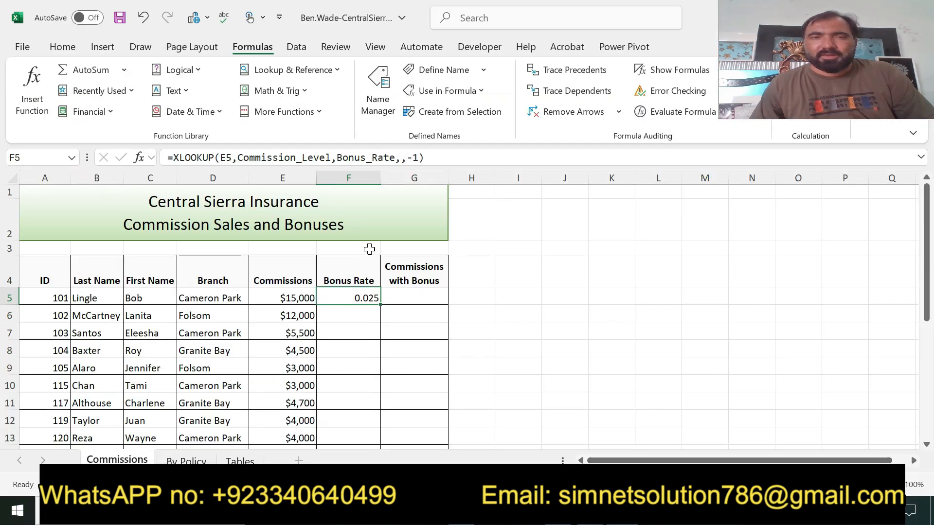
key(alt+Tab)
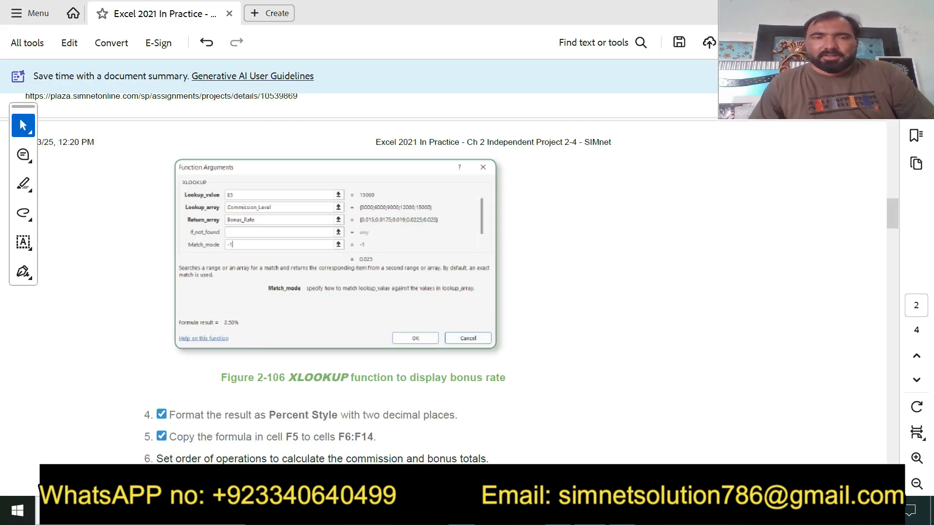
scroll(885, 417, down, 6)
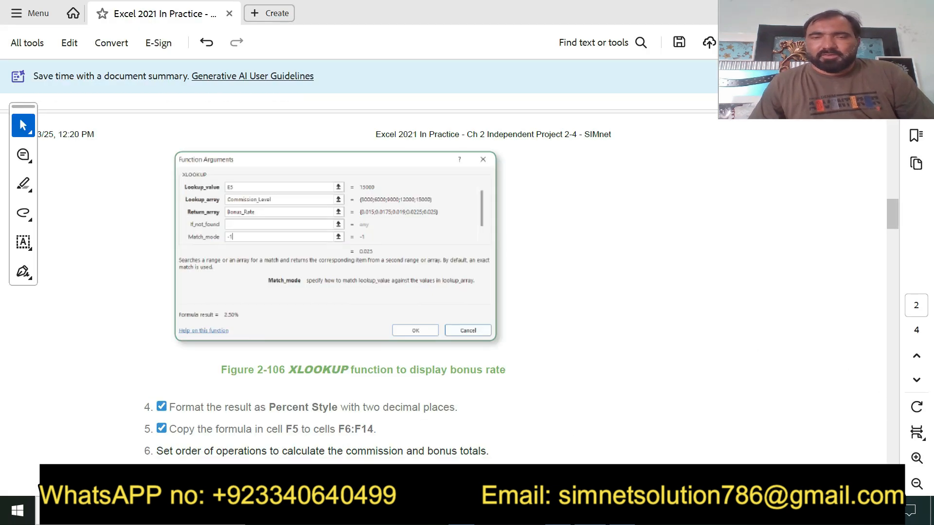
scroll(521, 279, down, 3)
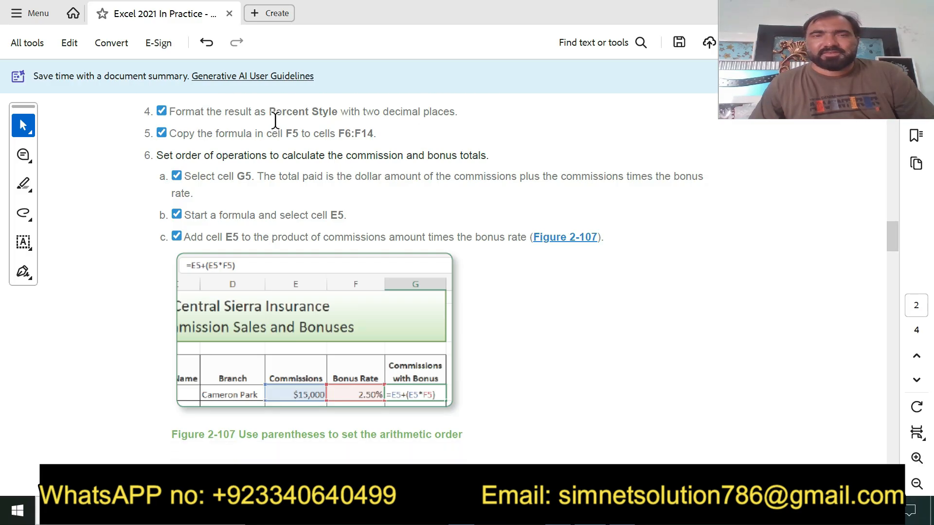
- Read project step 4 in the PDF and format cell F5 as Percent Style with two decimal places
drag(264, 111, 458, 117)
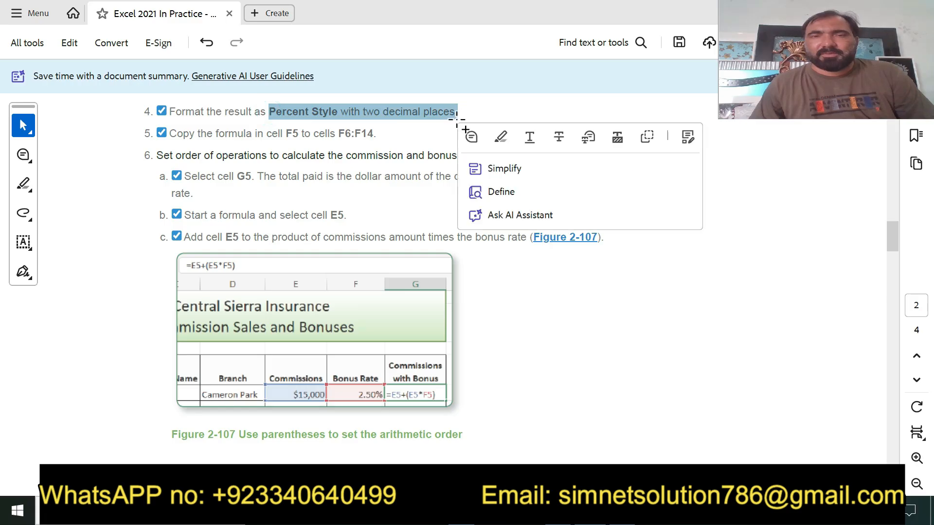
key(alt+Tab)
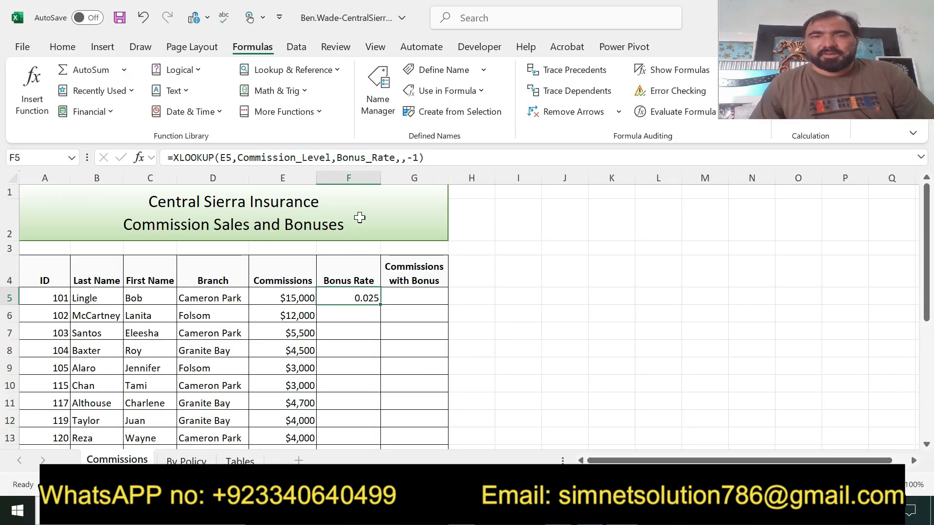
click(62, 47)
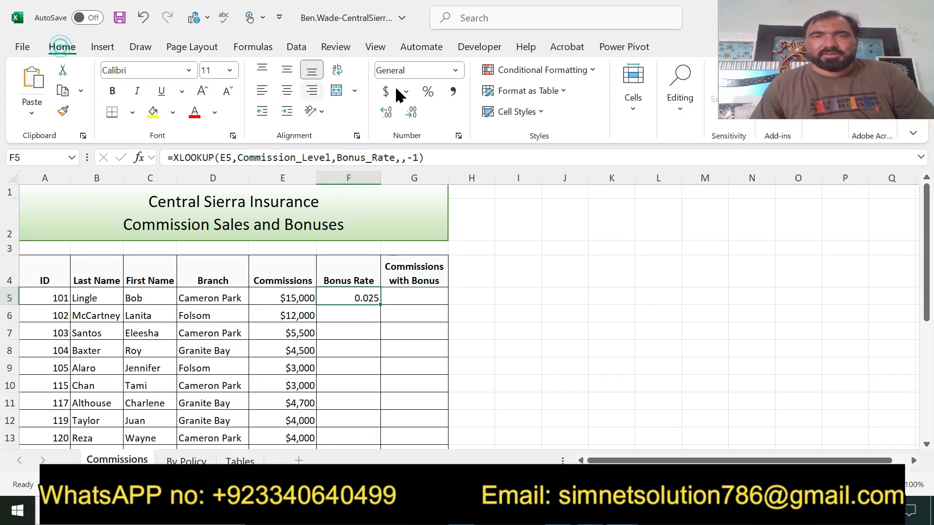
click(428, 94)
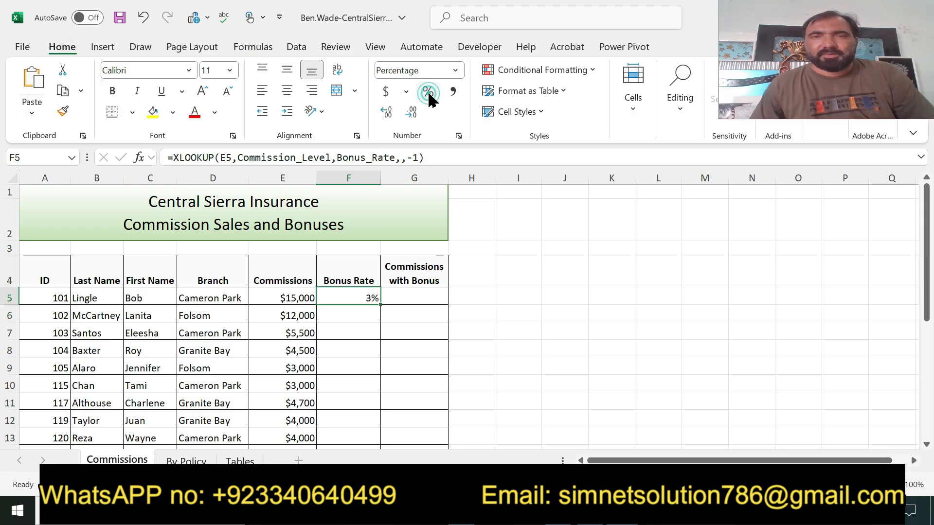
click(411, 114)
click(387, 113)
click(388, 113)
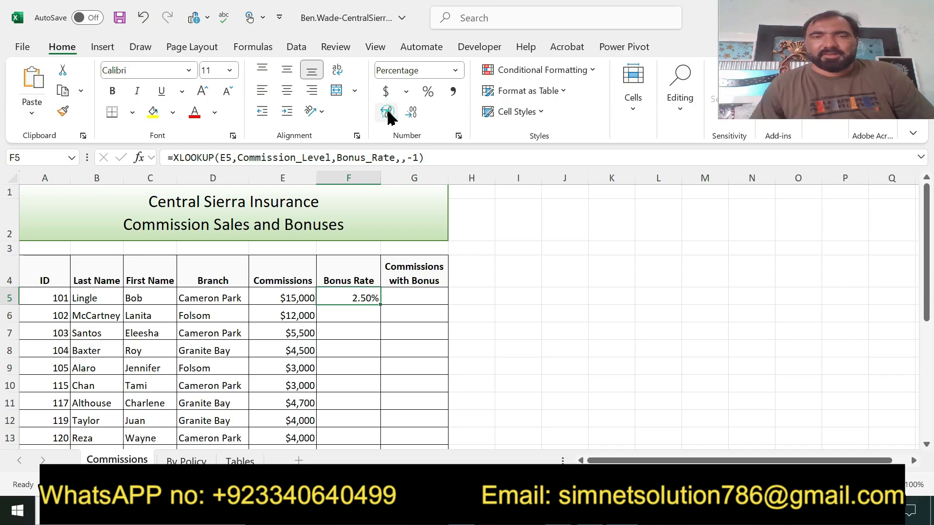
- Read project step 5 in the PDF and copy the formula in cell F5 to cells F6:F14
click(564, 511)
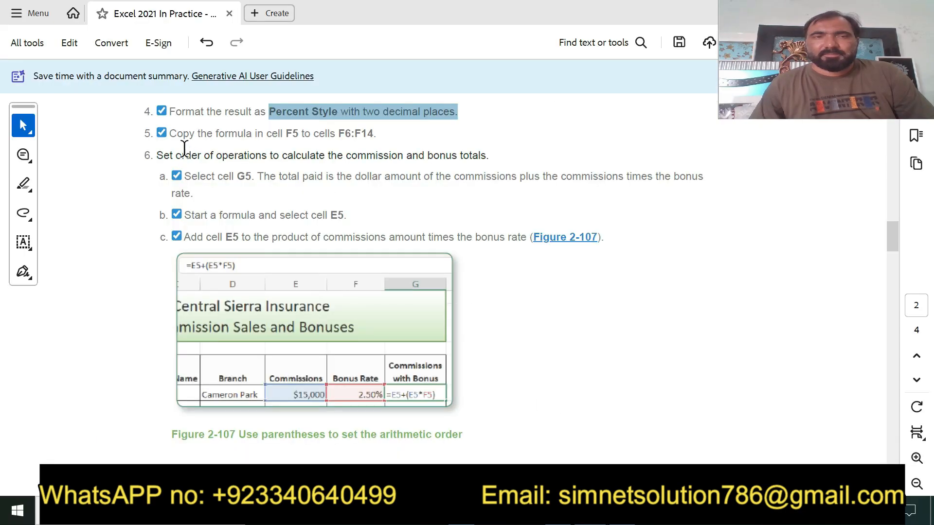
drag(168, 133, 380, 133)
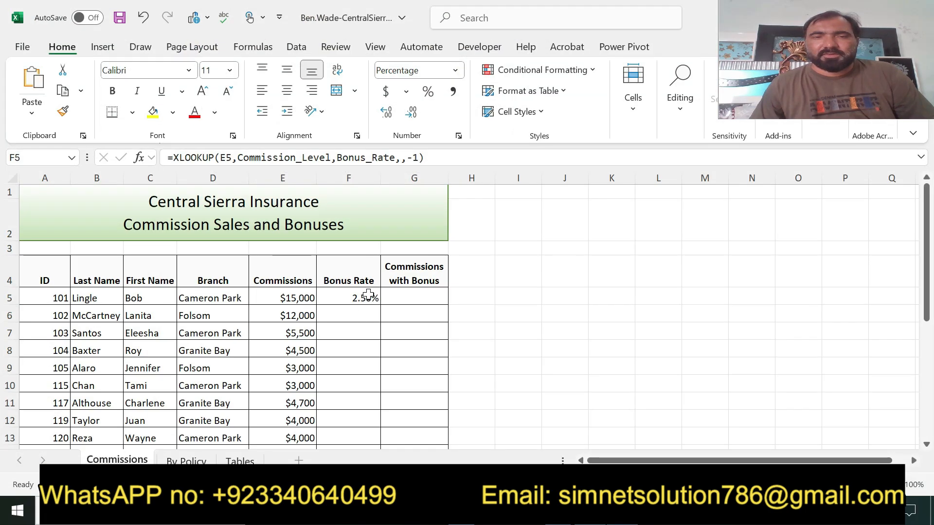
click(368, 296)
drag(379, 303, 363, 401)
click(603, 382)
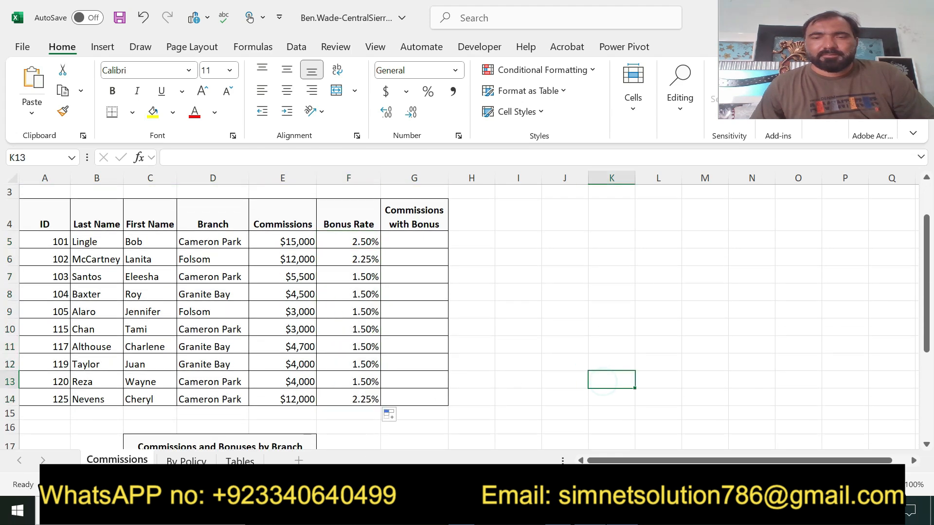
key(alt+Tab)
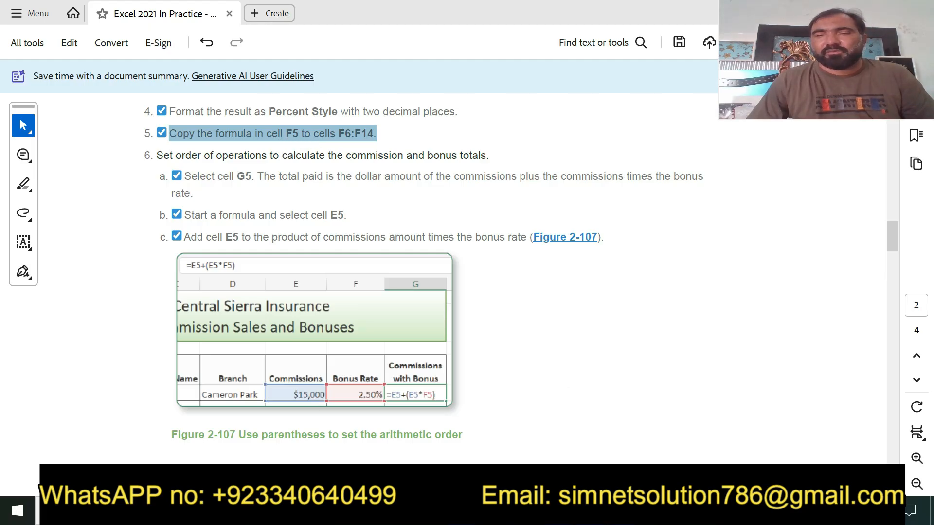
key(alt+Tab)
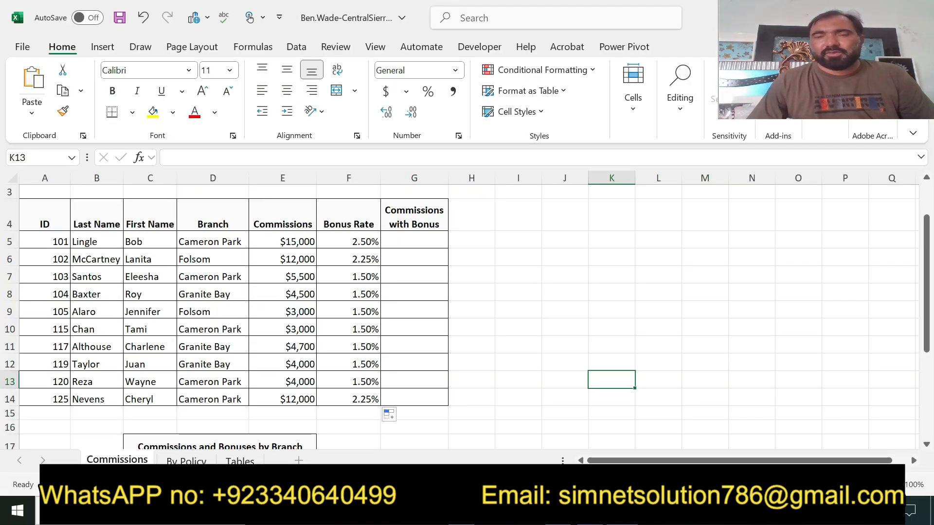
key(alt+Tab)
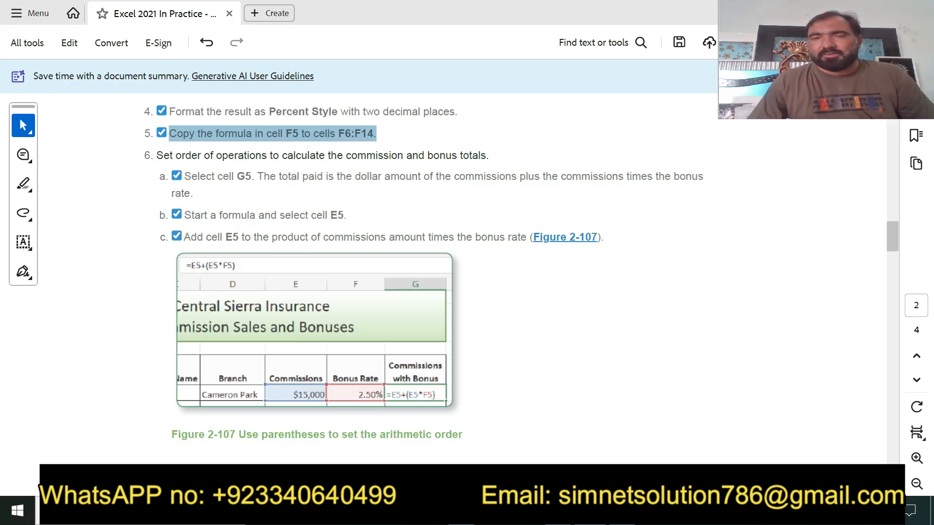
drag(895, 236, 890, 127)
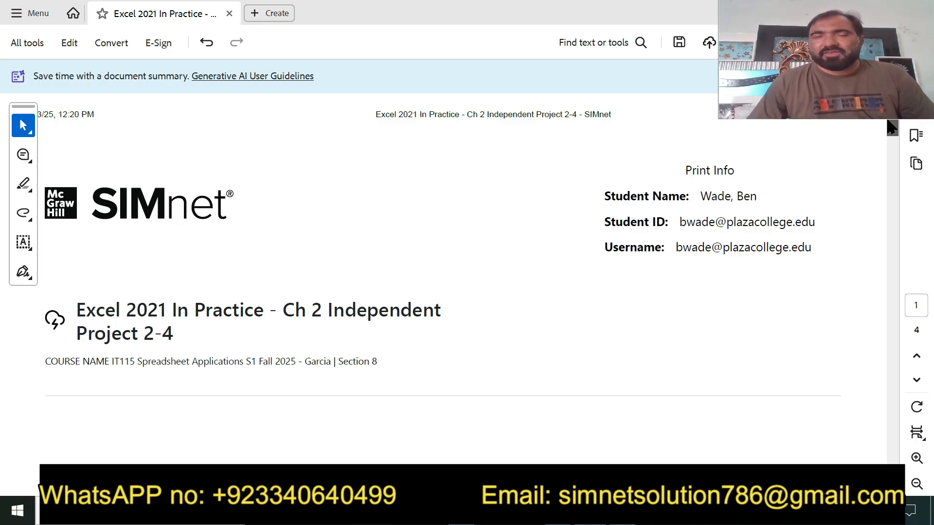
drag(891, 128, 908, 243)
- Read project step 6 in the PDF and start a formula in cell G5 with a reference to cell E5
scroll(907, 244, down, 2)
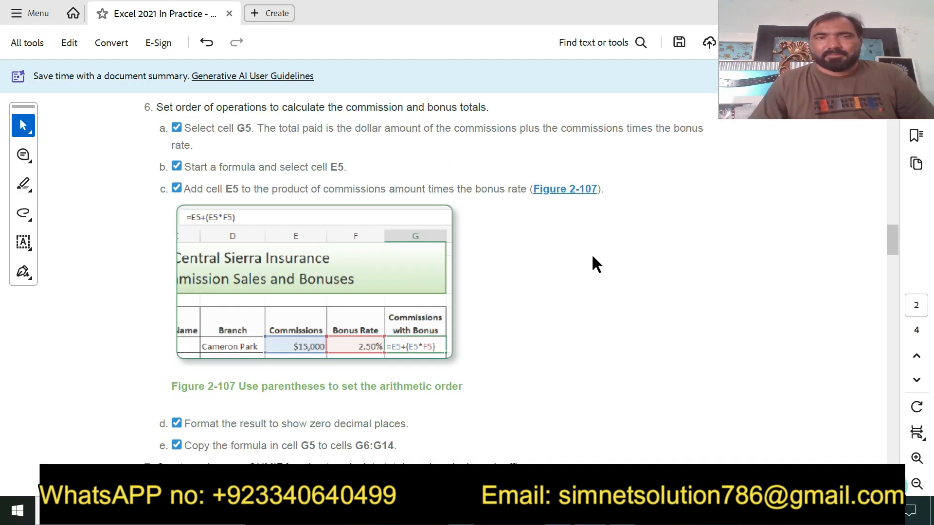
drag(156, 111, 479, 107)
drag(185, 128, 254, 128)
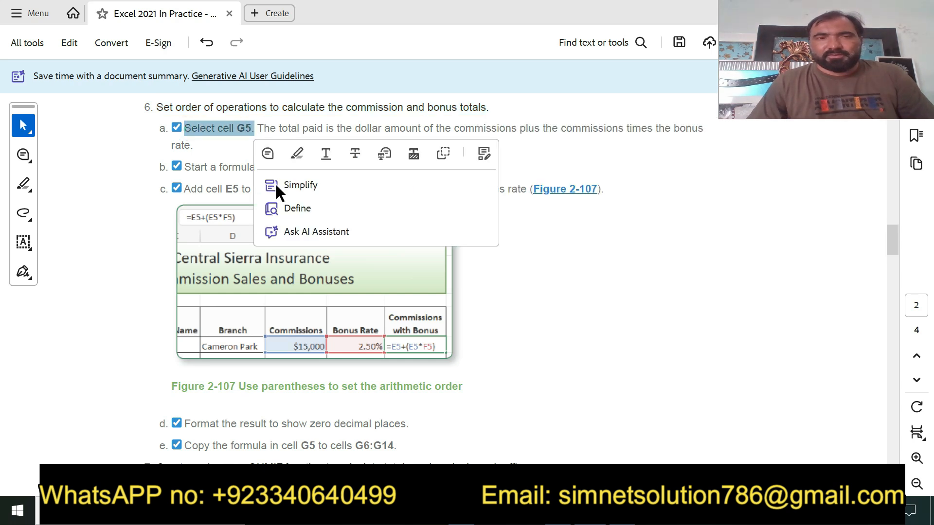
key(alt+Tab)
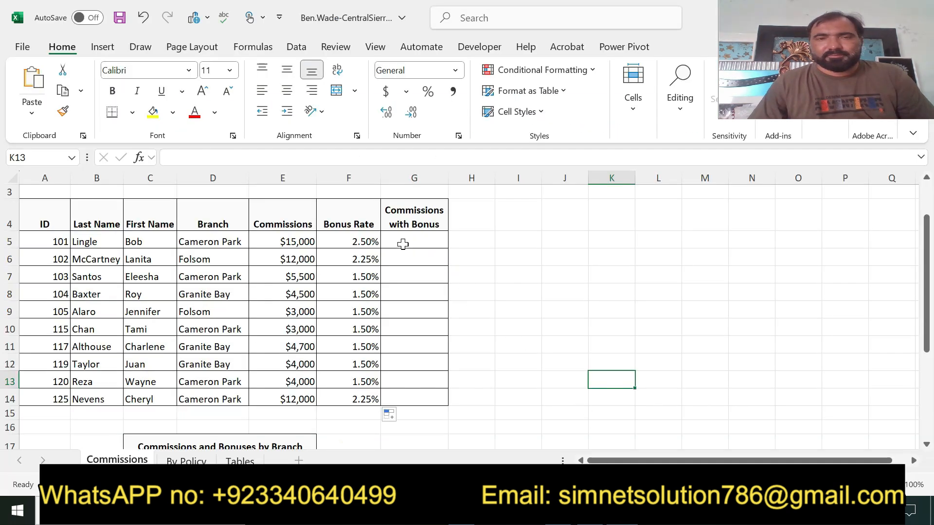
click(403, 244)
key(alt+Tab)
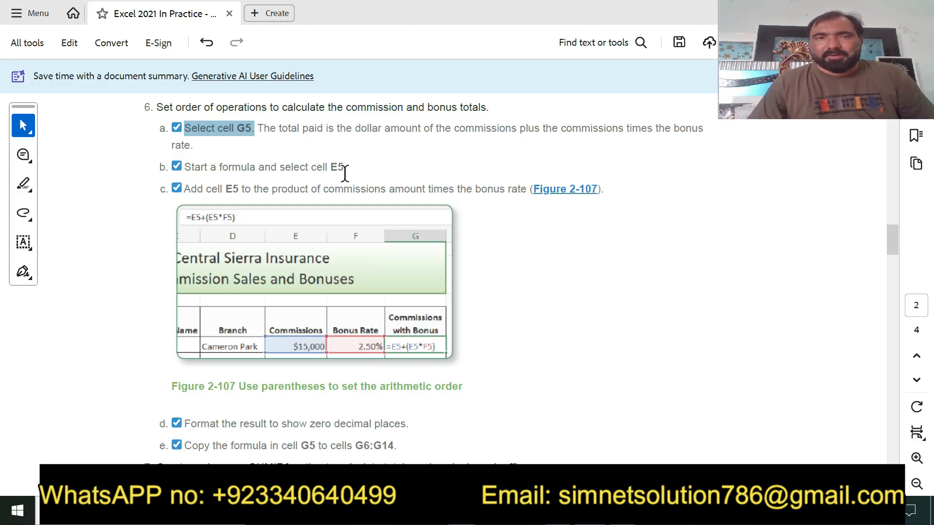
key(alt+Tab)
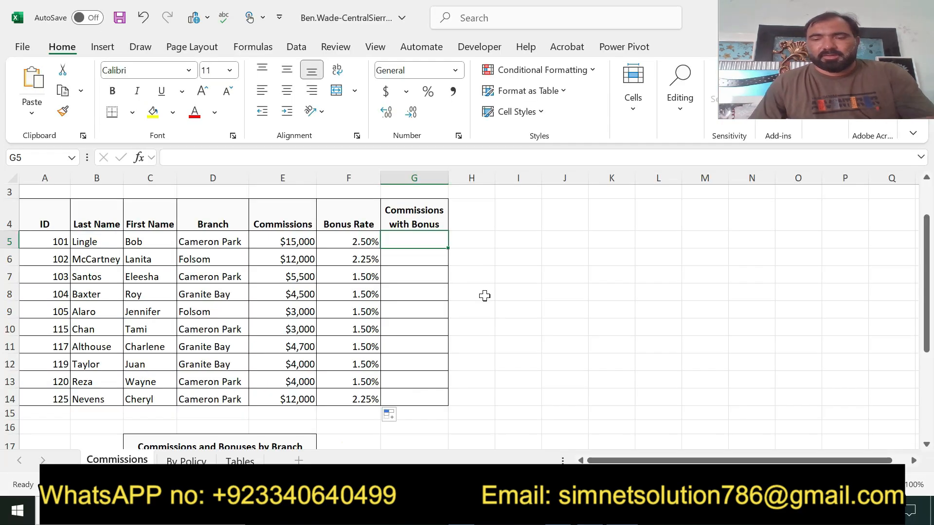
text(=)
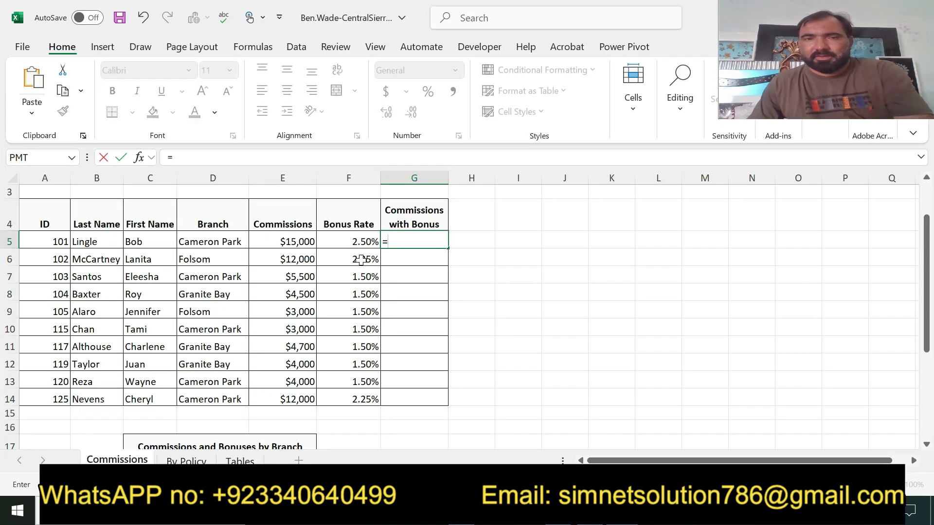
click(266, 245)
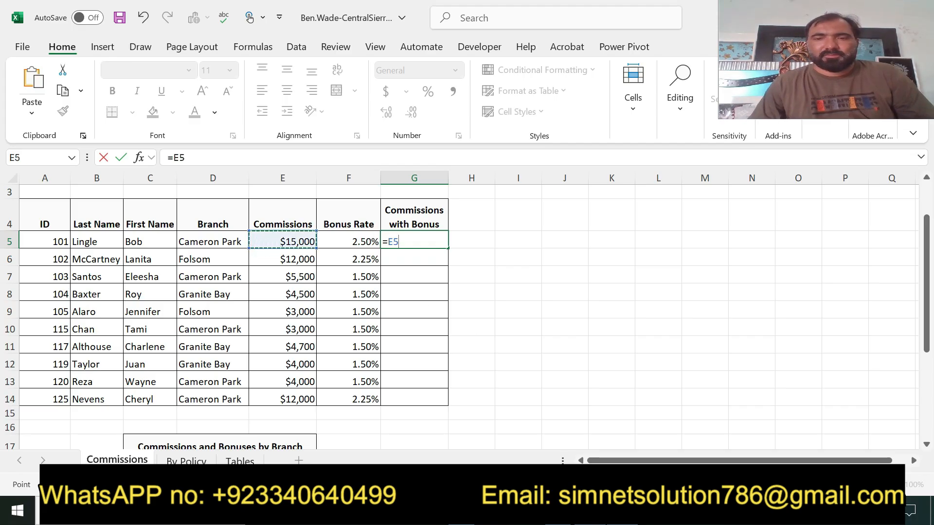
key(alt+Tab)
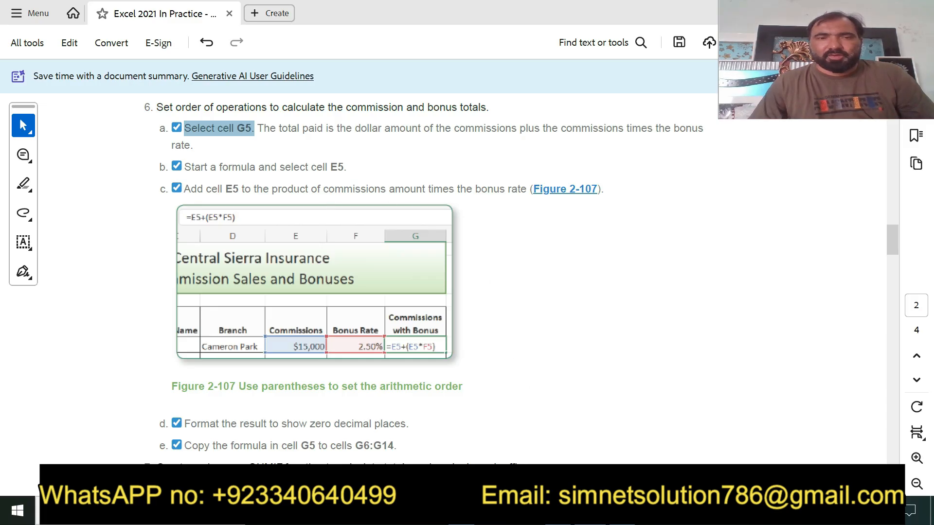
key(alt+Tab)
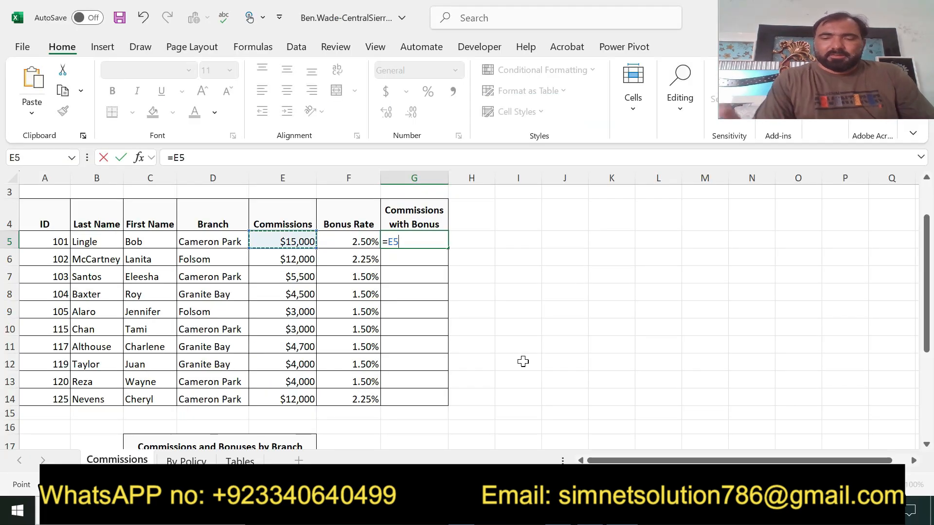
- Continue the formula in cell G5 as =E5*(E5+ and compare it with Figure 2-107 in the PDF
text(+)
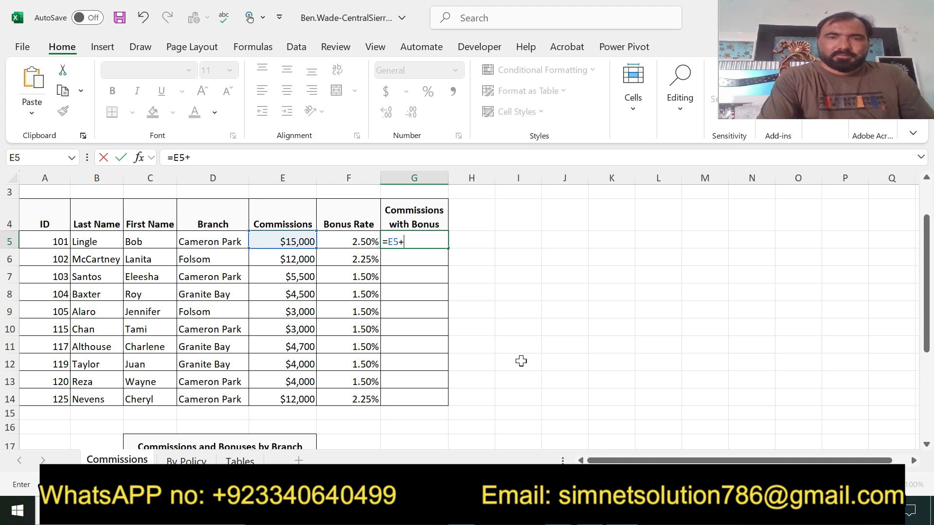
key(BackSpace)
text(*()
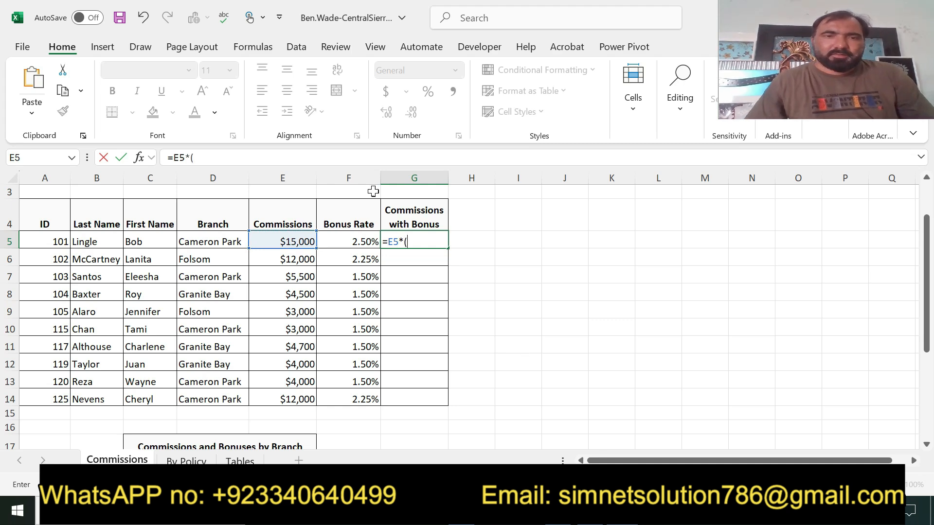
click(253, 238)
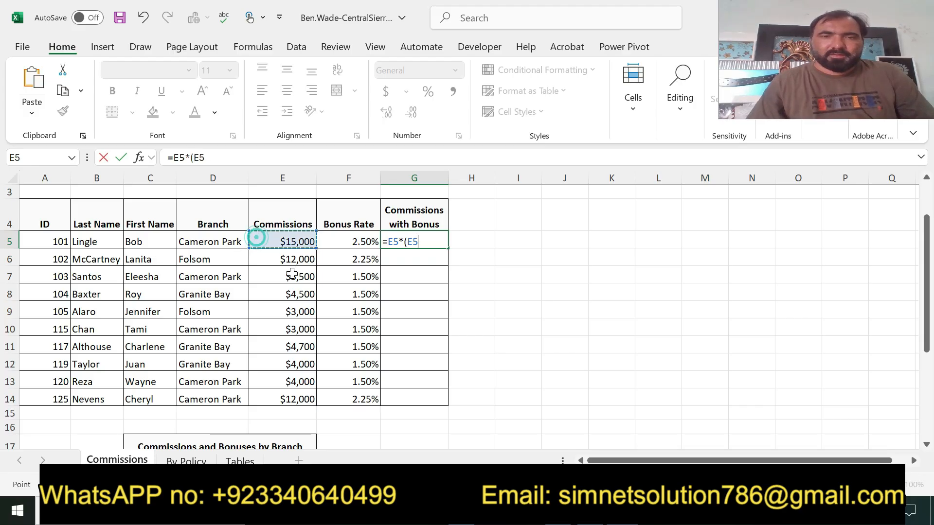
text(+)
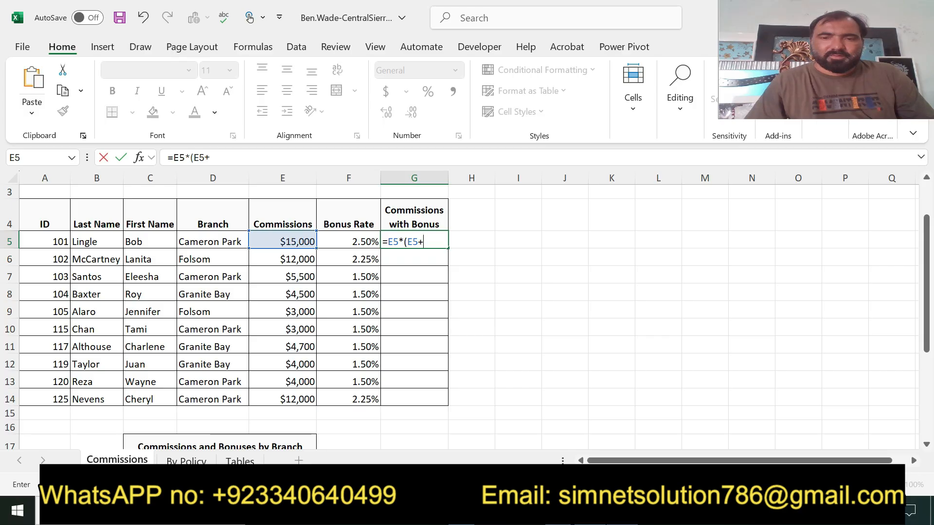
key(alt+Tab)
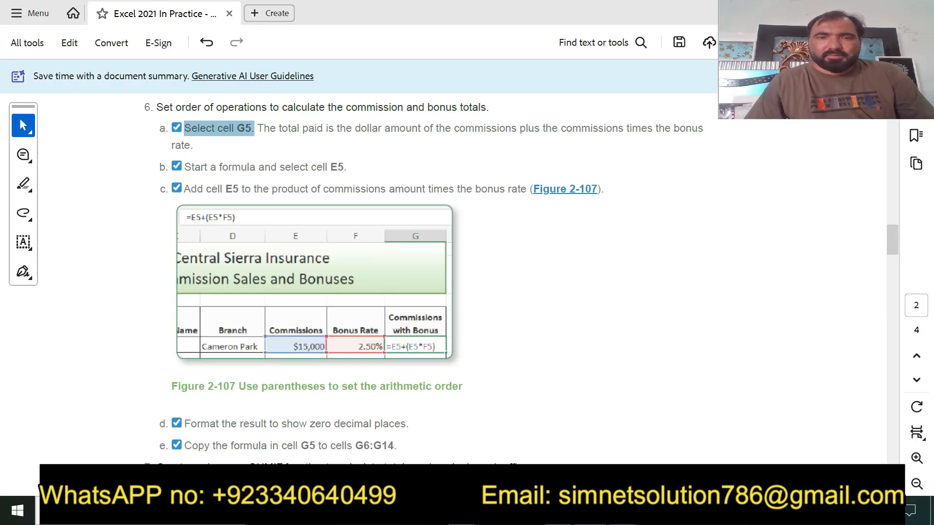
key(alt+Tab)
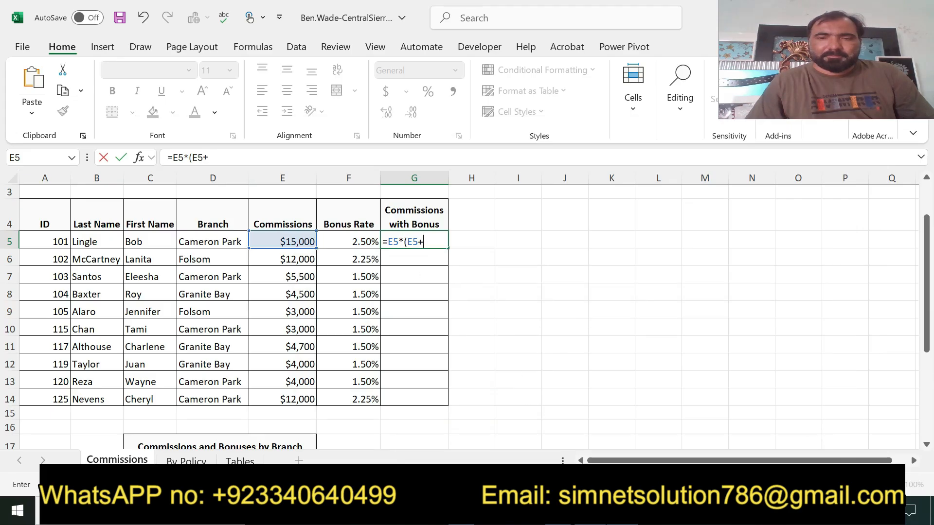
key(alt+Tab)
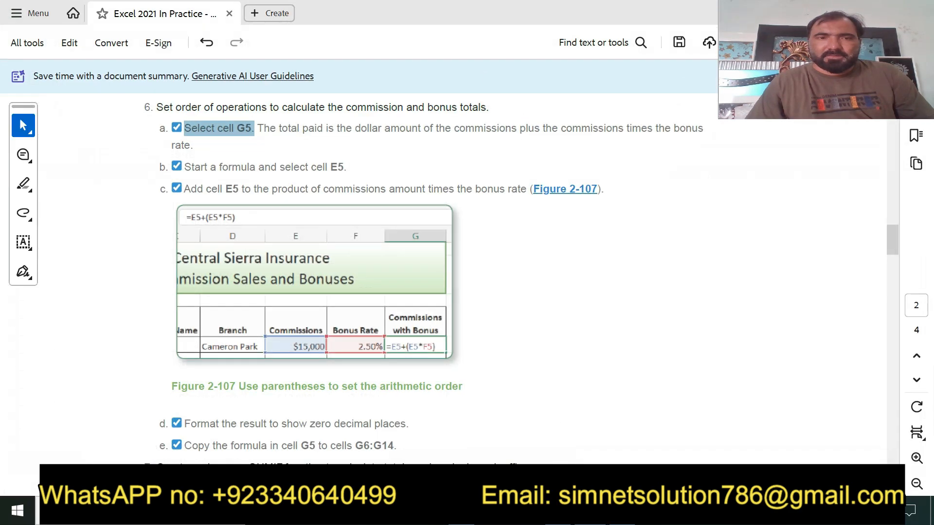
key(alt+Tab)
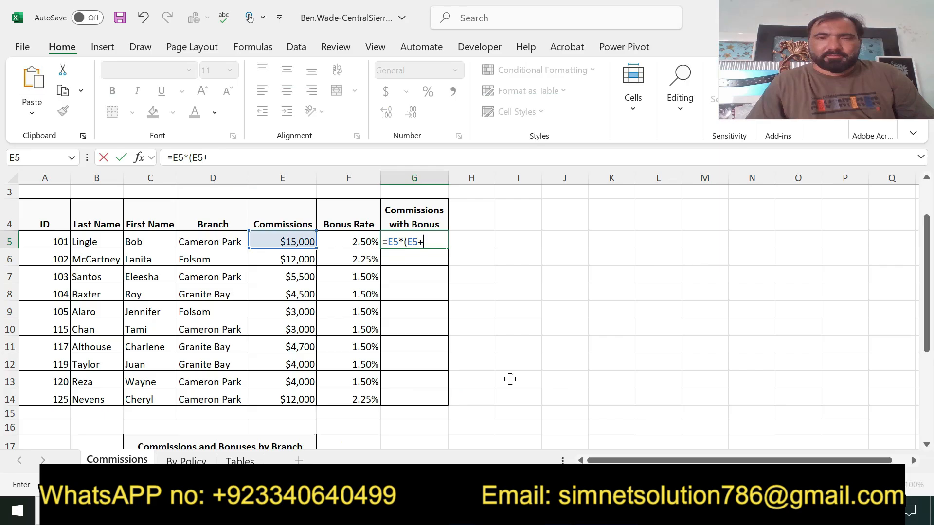
- Correct the operators in cell G5 and complete the formula as =E5+(E5*F5)
click(401, 242)
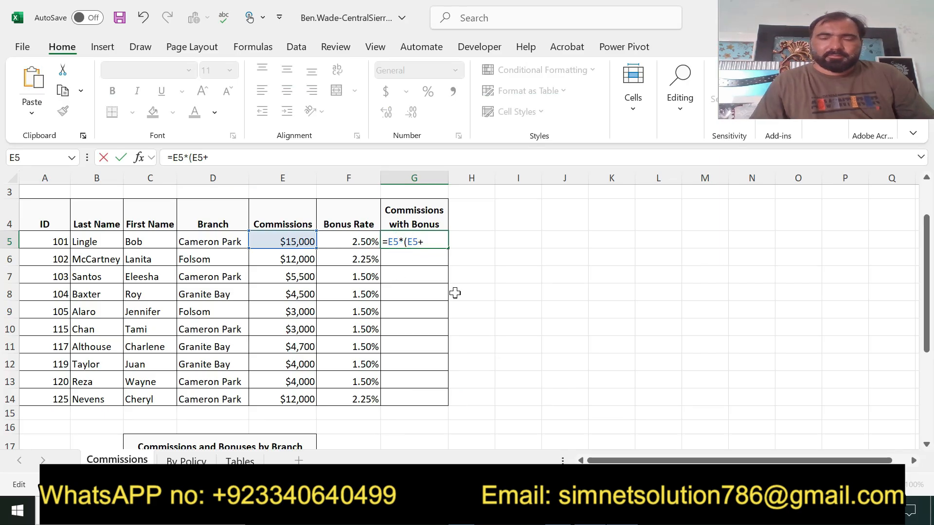
key(Delete)
text(+)
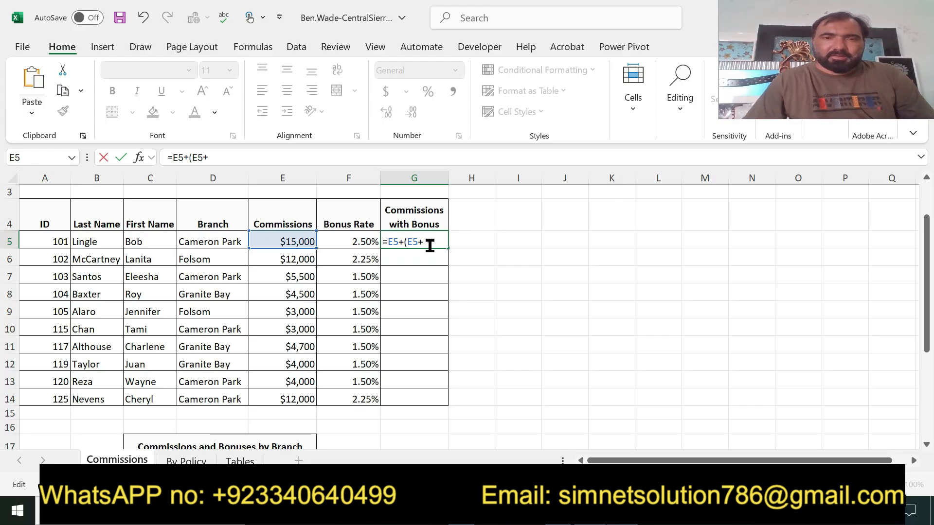
key(BackSpace)
text(*)
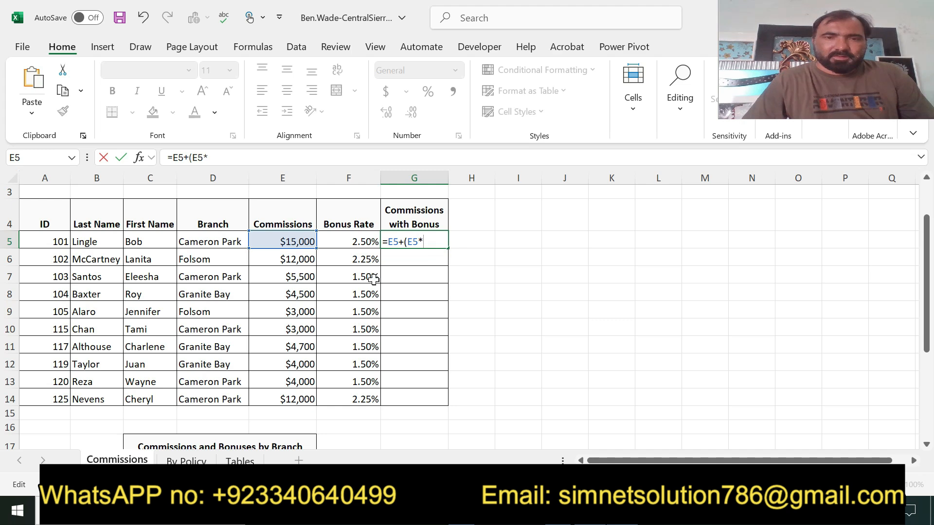
click(366, 247)
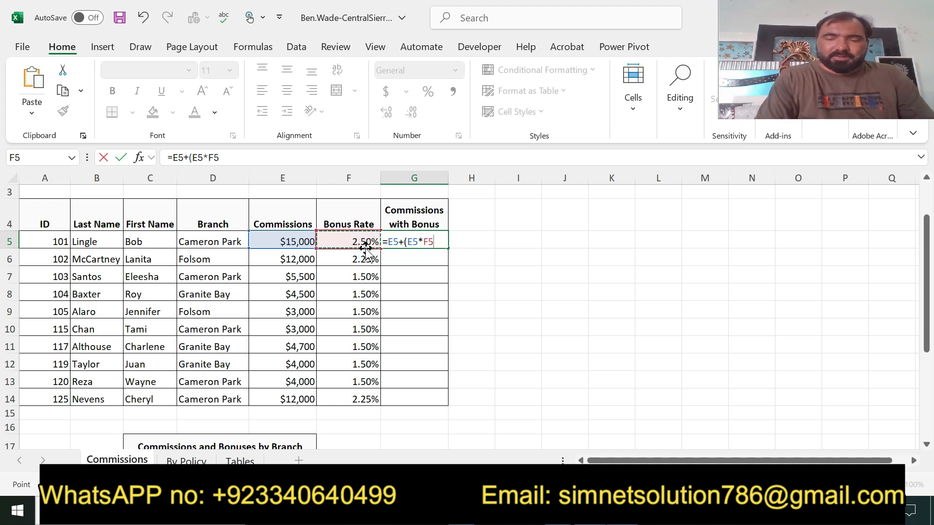
key(Return)
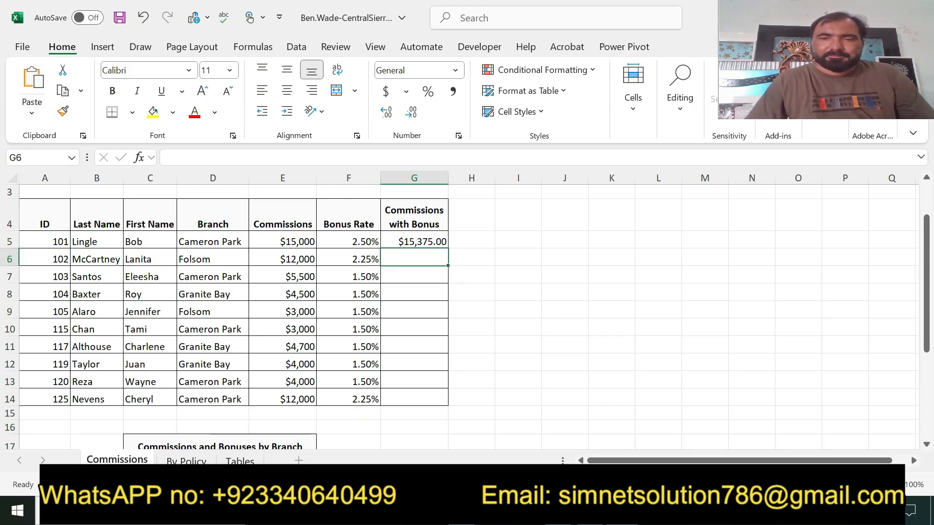
- Read step 6d in the PDF and format cell G5 to show zero decimal places
key(alt+Tab)
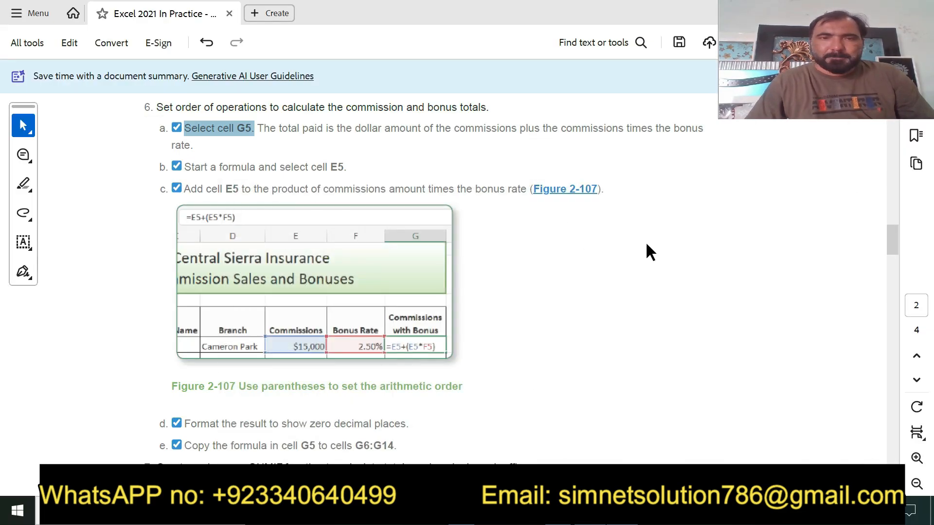
drag(204, 426, 411, 427)
key(alt+Tab)
click(403, 237)
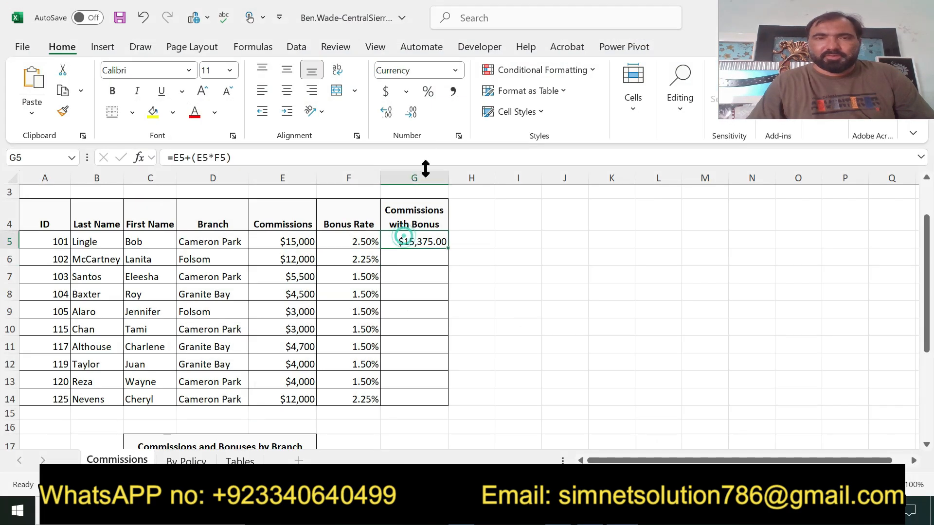
click(411, 111)
click(411, 111)
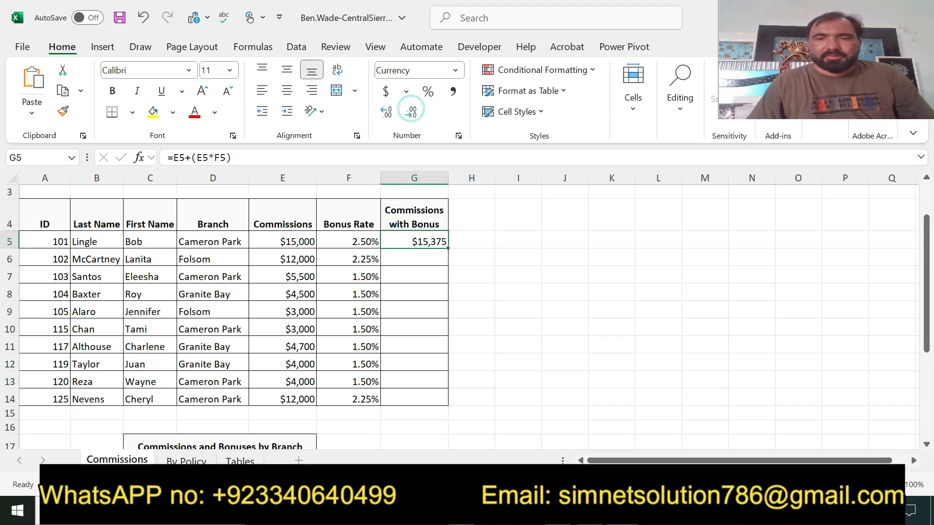
- Read step 6e in the PDF and copy the formula in cell G5 to cells G6:G14
key(alt+Tab)
click(227, 452)
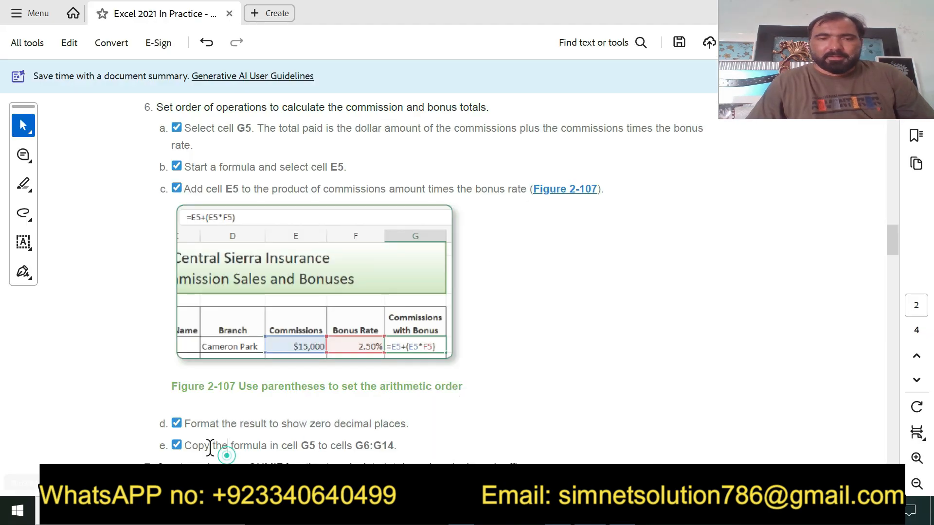
drag(185, 445, 389, 442)
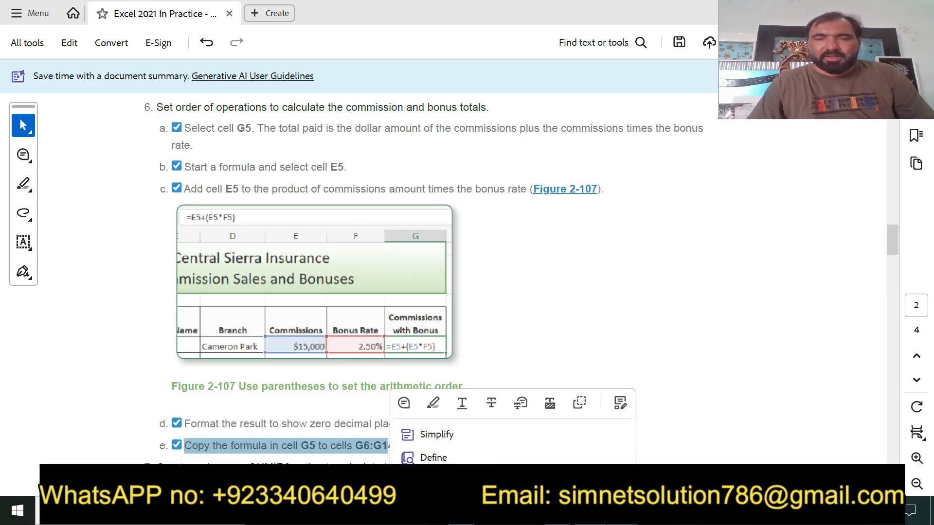
key(alt+Tab)
drag(449, 249, 452, 410)
click(539, 400)
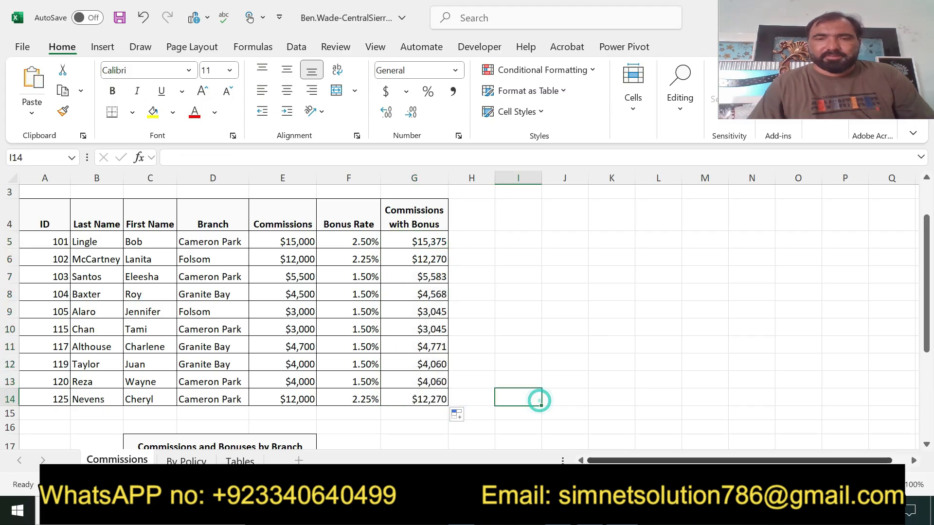
- Read step 7a in the PDF instructions and select cell E18 on the Commissions sheet
key(alt+Tab)
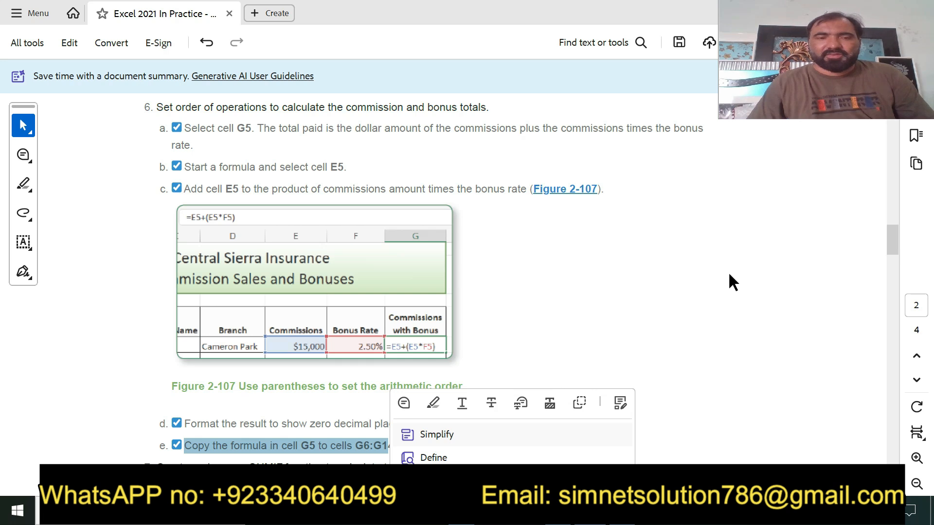
click(728, 274)
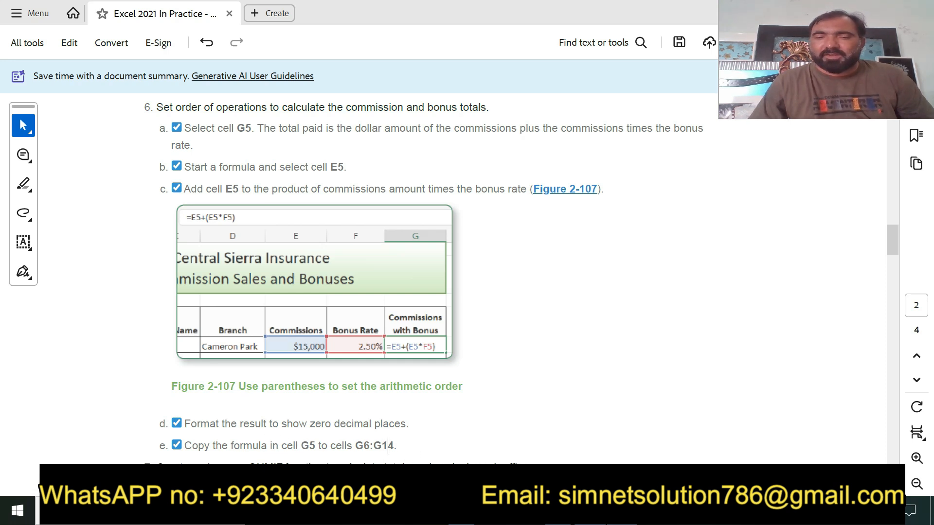
key(alt+Tab)
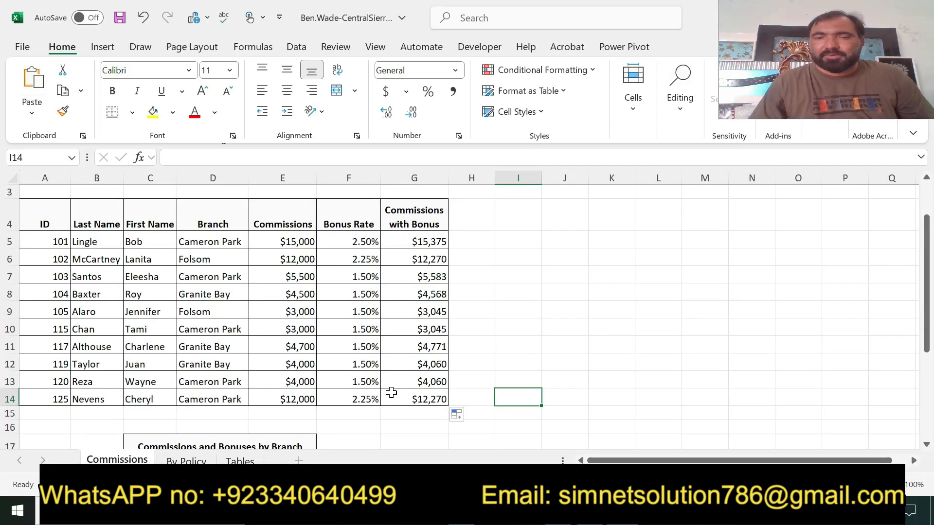
key(alt+Tab)
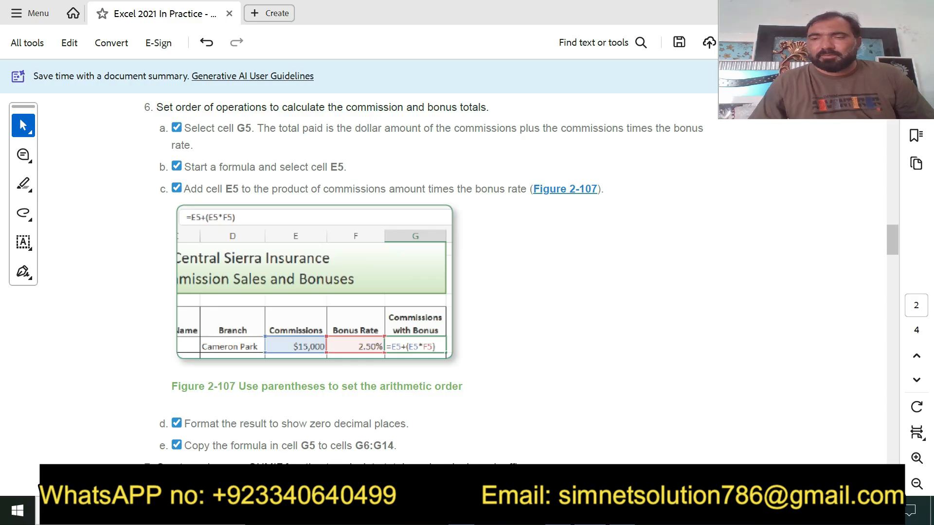
scroll(423, 279, down, 2)
scroll(388, 95, down, 7)
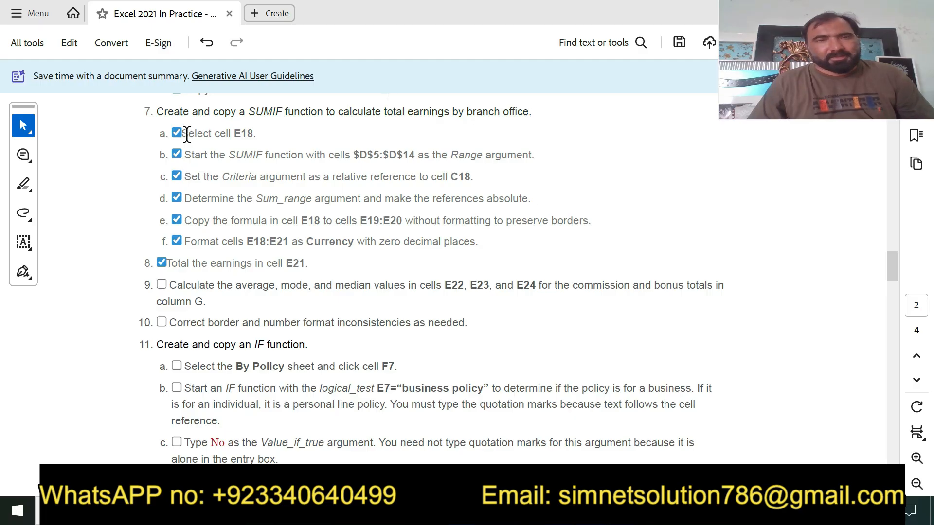
key(alt+Tab)
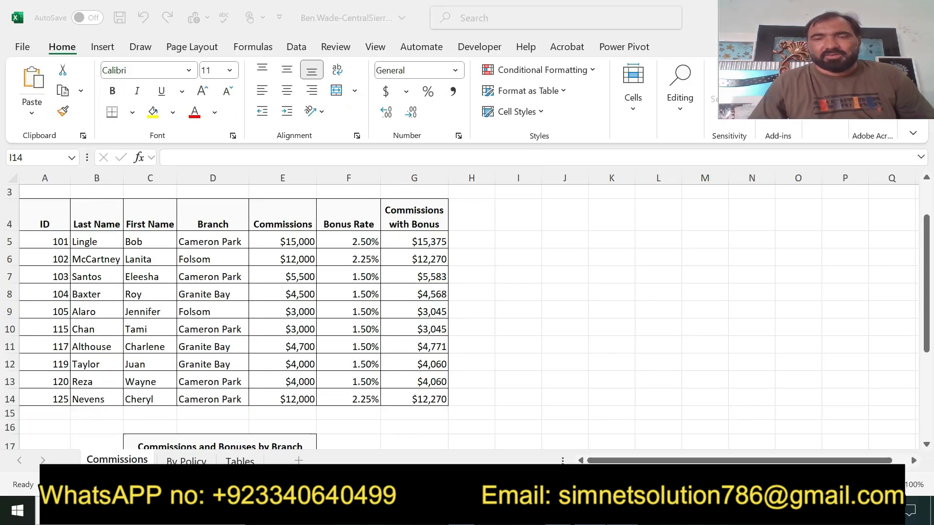
scroll(248, 427, down, 4)
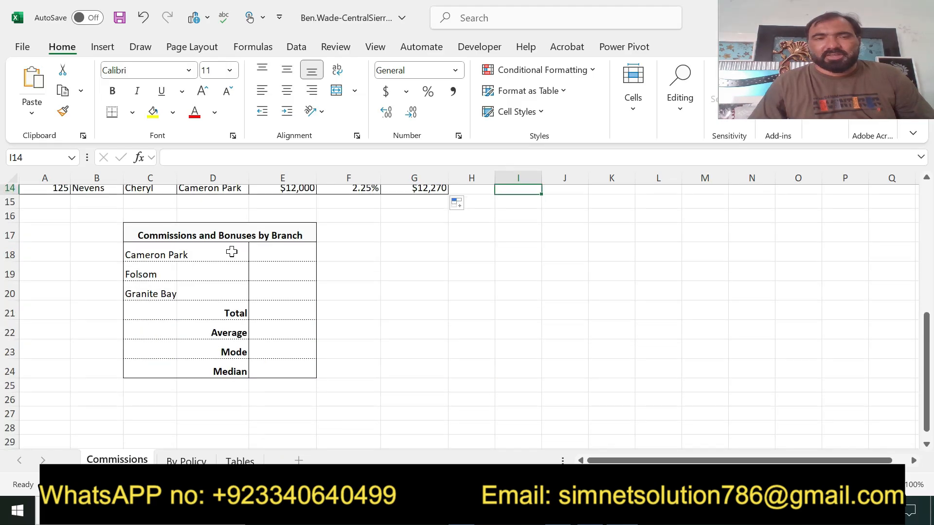
click(257, 252)
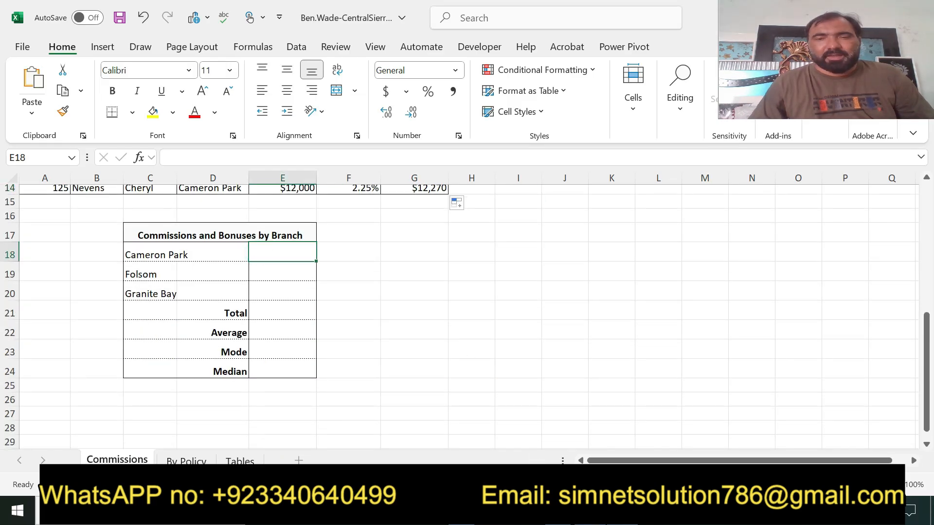
- Read step 7b in the PDF and start a SUMIF function in cell E18
key(alt+Tab)
drag(186, 155, 530, 153)
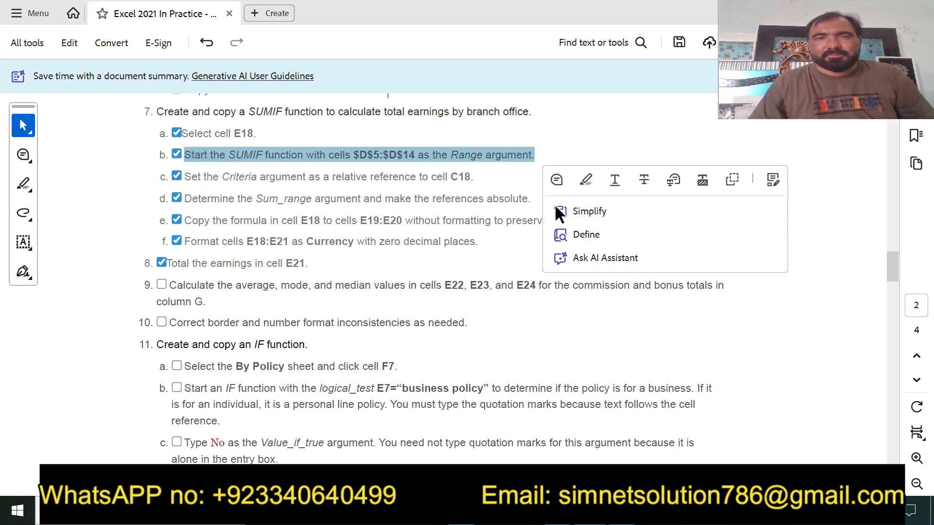
key(alt+Tab)
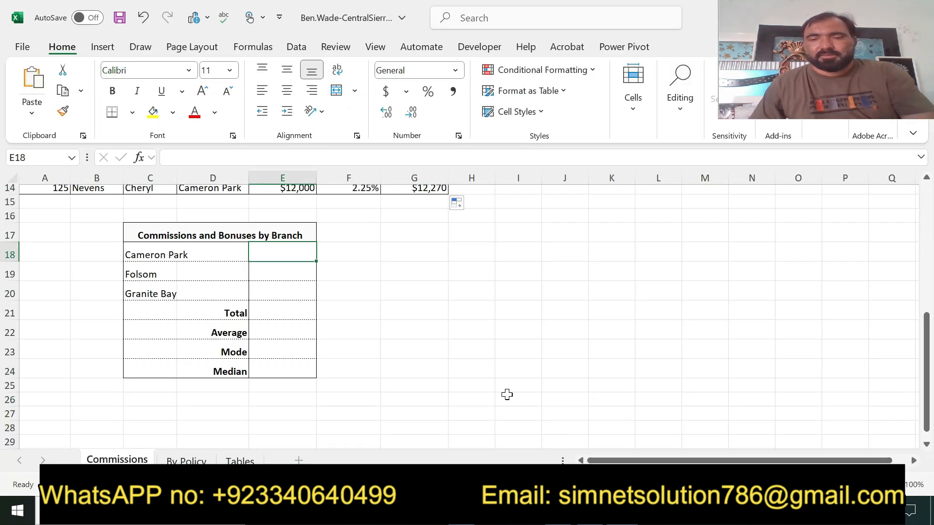
text(=sumi)
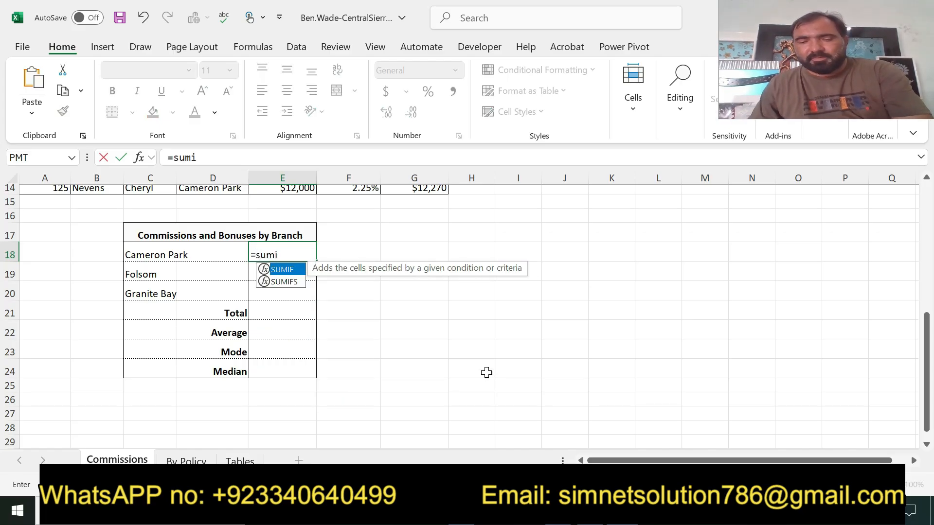
key(Tab)
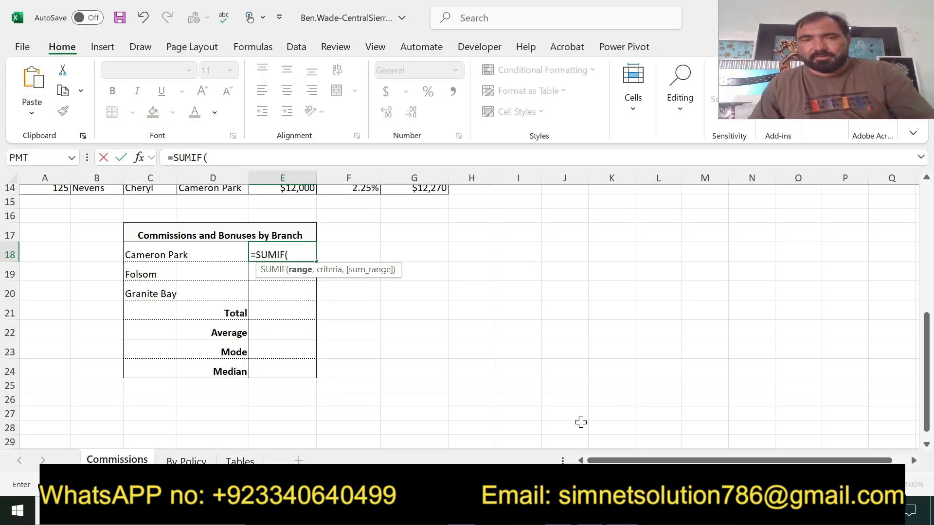
- Copy the reference $D$5:$D$14 from the PDF and paste it as the SUMIF Range argument in the Function Arguments dialog
key(alt+Tab)
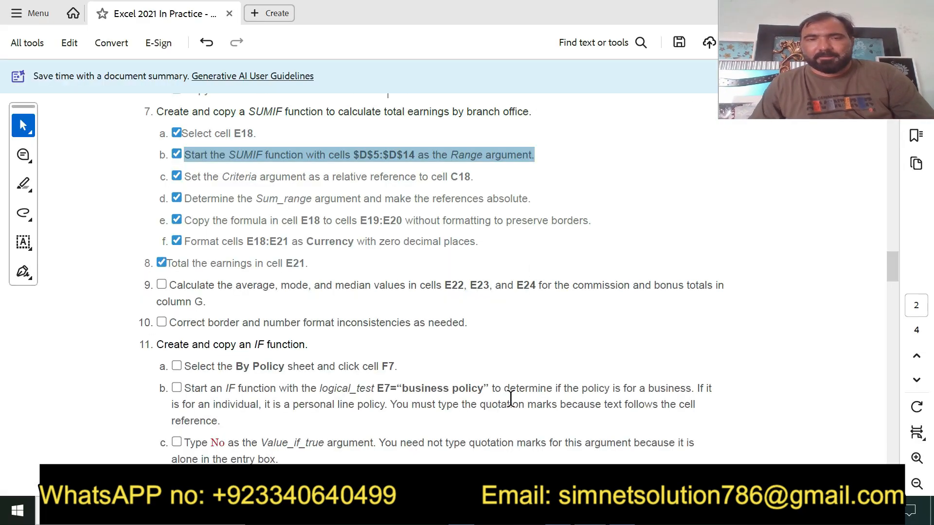
click(362, 161)
drag(351, 154, 414, 154)
key(ctrl+c)
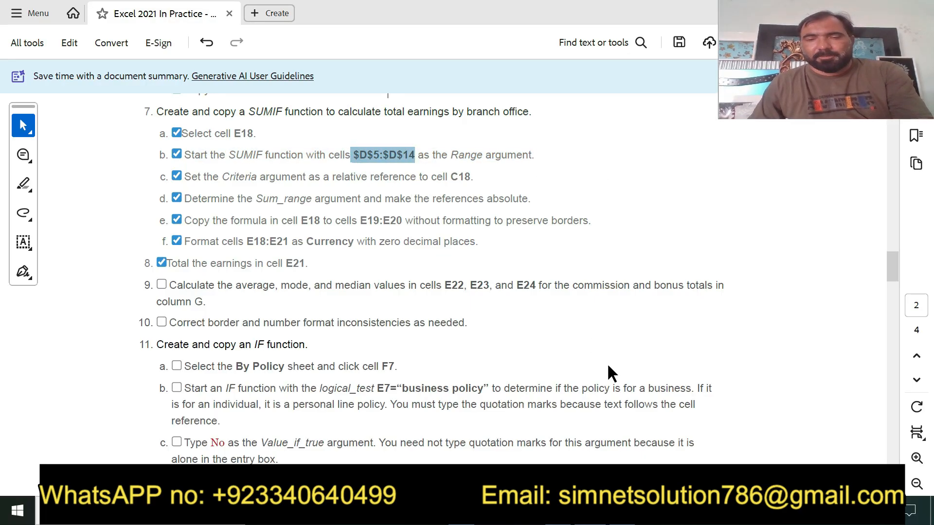
key(alt+Tab)
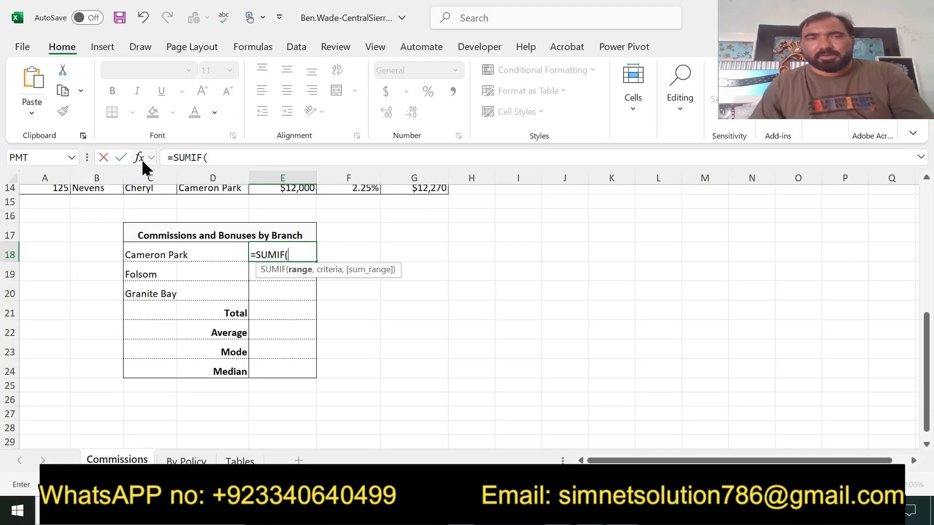
click(140, 157)
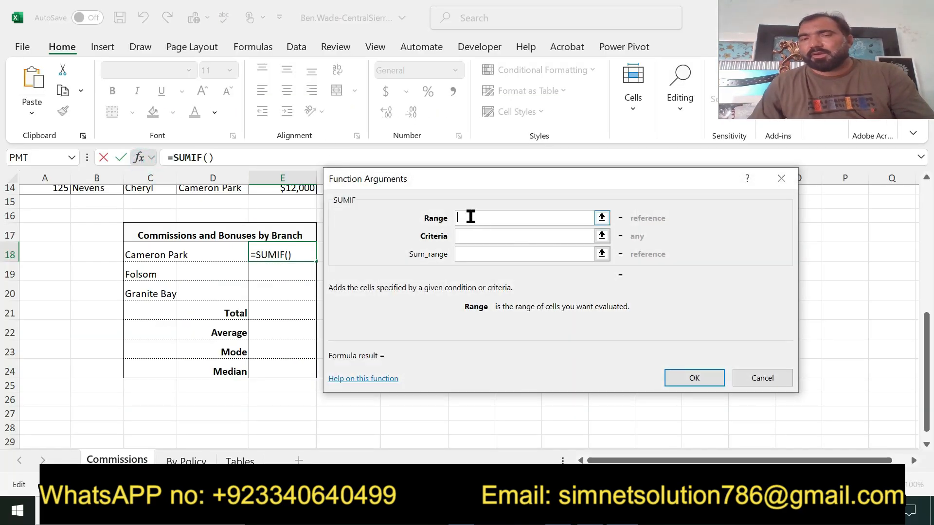
key(ctrl+v)
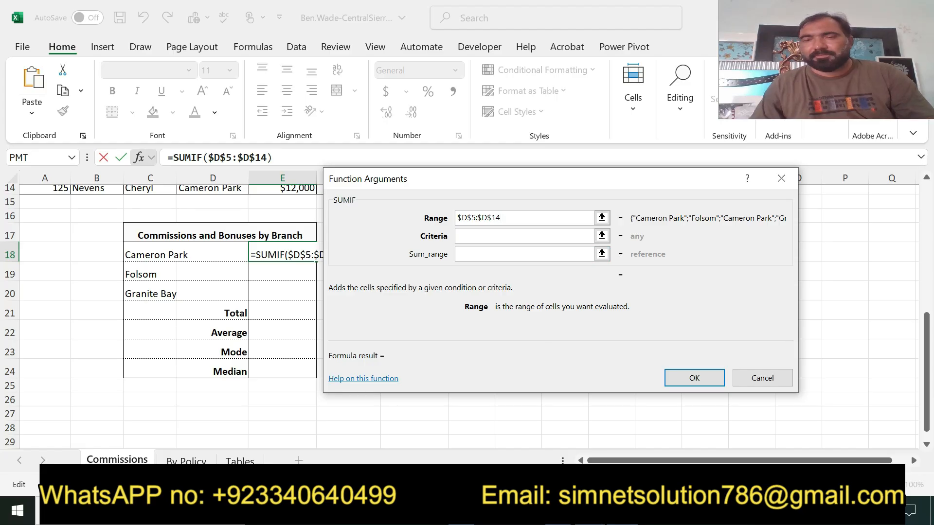
- Read step 7c in the PDF and set the SUMIF Criteria argument to C18
key(alt+Tab)
drag(181, 177, 474, 176)
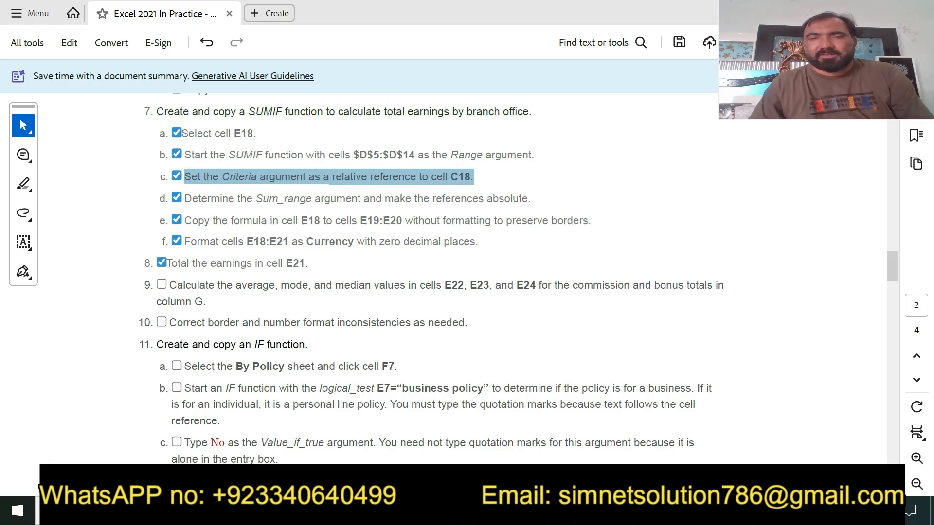
key(alt+Tab)
click(462, 237)
text(c18)
key(Tab)
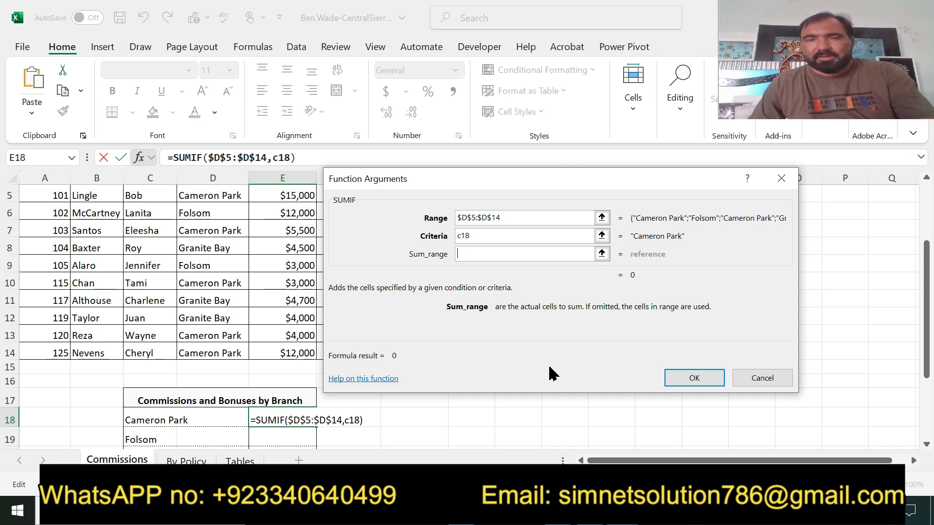
- Read step 7d in the PDF, set the Sum_range argument to the absolute reference $G$5:$G$14 and confirm the function
key(alt+Tab)
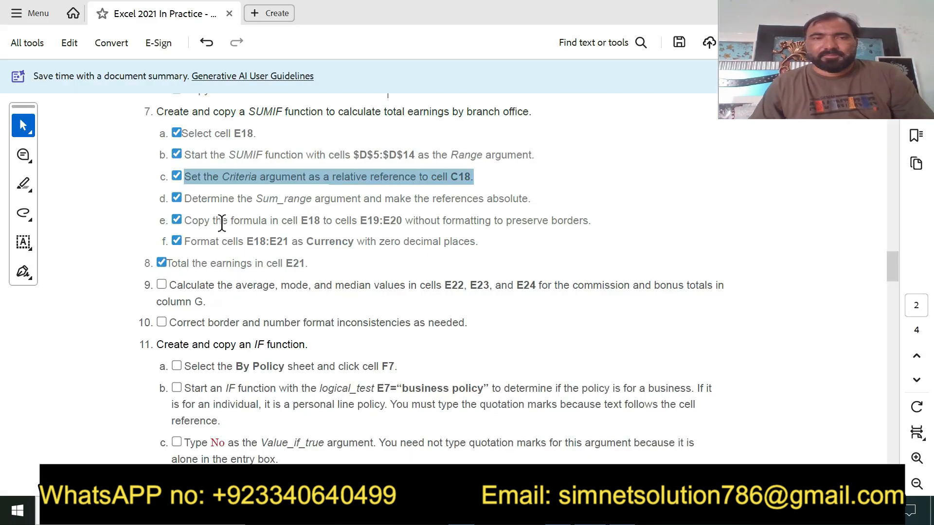
drag(200, 202, 534, 200)
key(alt+Tab)
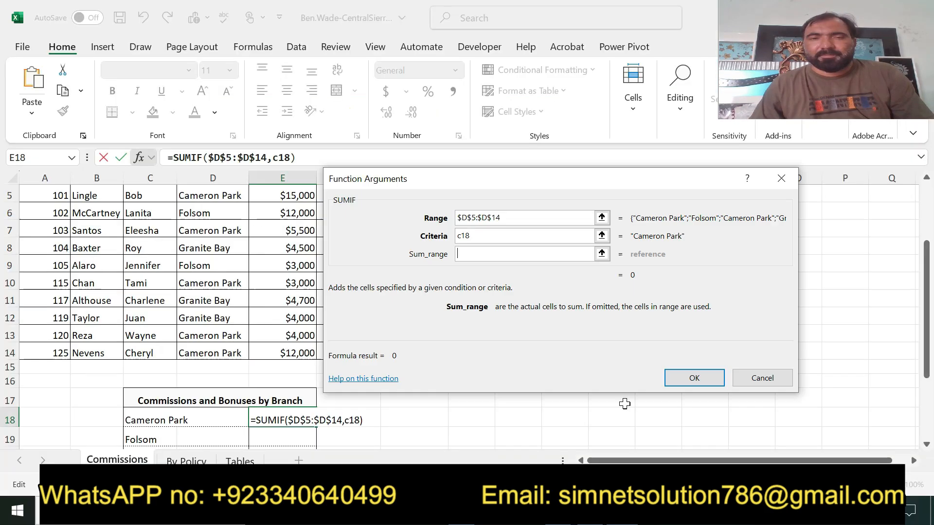
drag(599, 182, 611, 331)
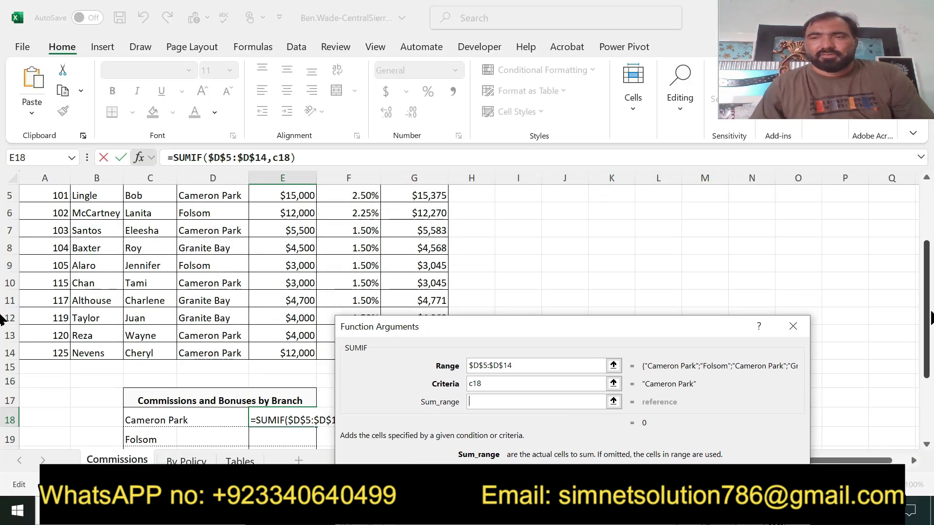
scroll(907, 265, up, 2)
drag(413, 276, 431, 437)
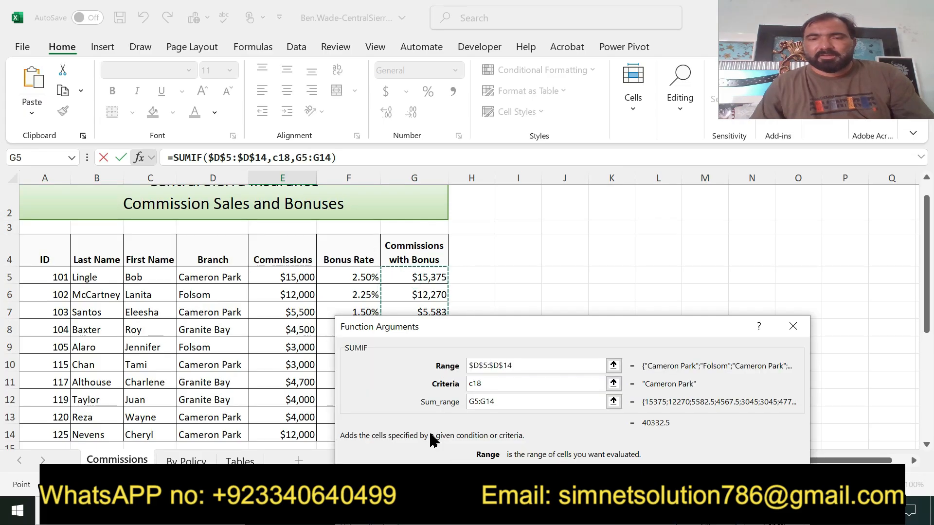
key(F4)
scroll(431, 437, down, 3)
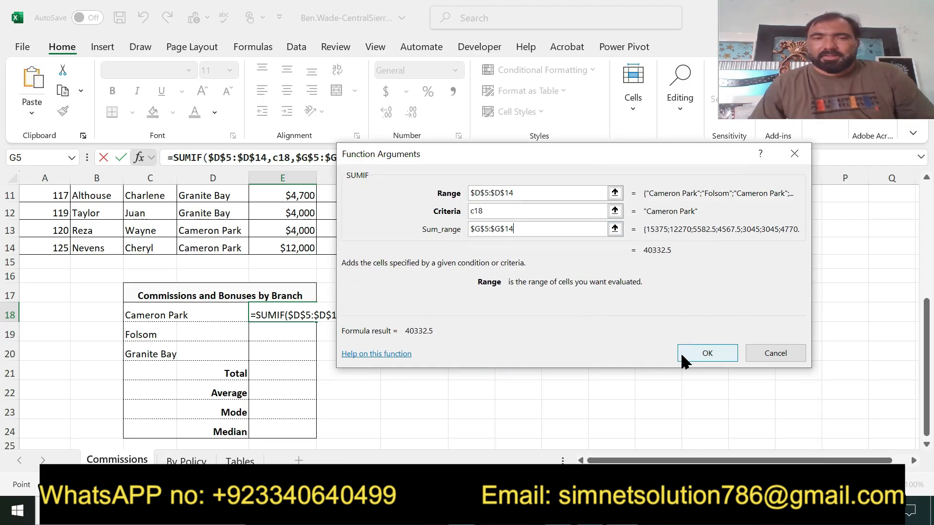
click(686, 355)
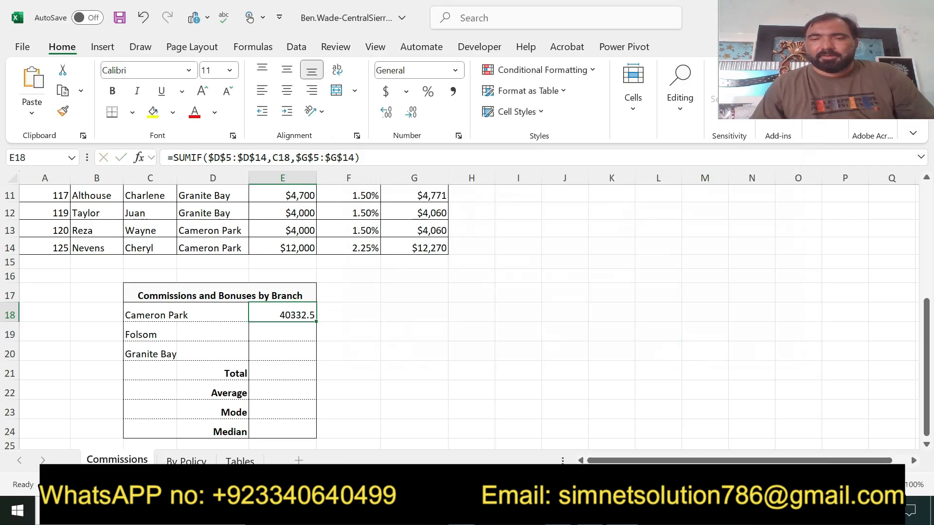
- Read step 7e in the PDF and fill the E18 formula into cells E19:E20 without formatting
key(alt+Tab)
drag(186, 221, 588, 211)
click(365, 256)
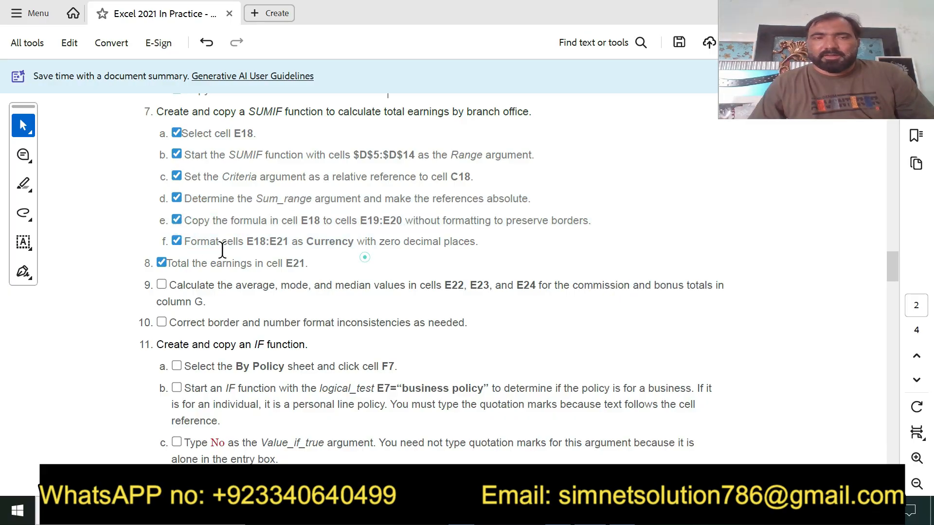
drag(186, 241, 342, 254)
click(287, 221)
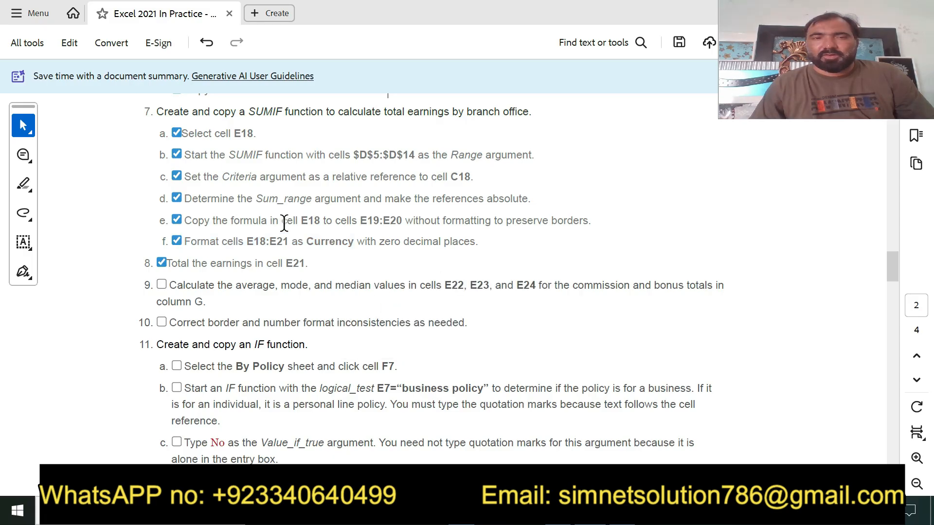
drag(287, 220, 403, 222)
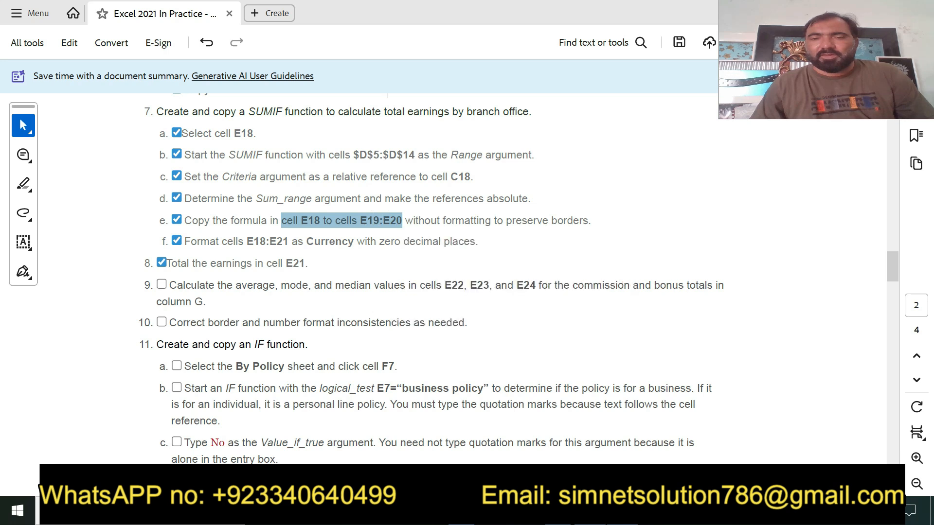
key(alt+Tab)
drag(315, 321, 315, 358)
click(337, 371)
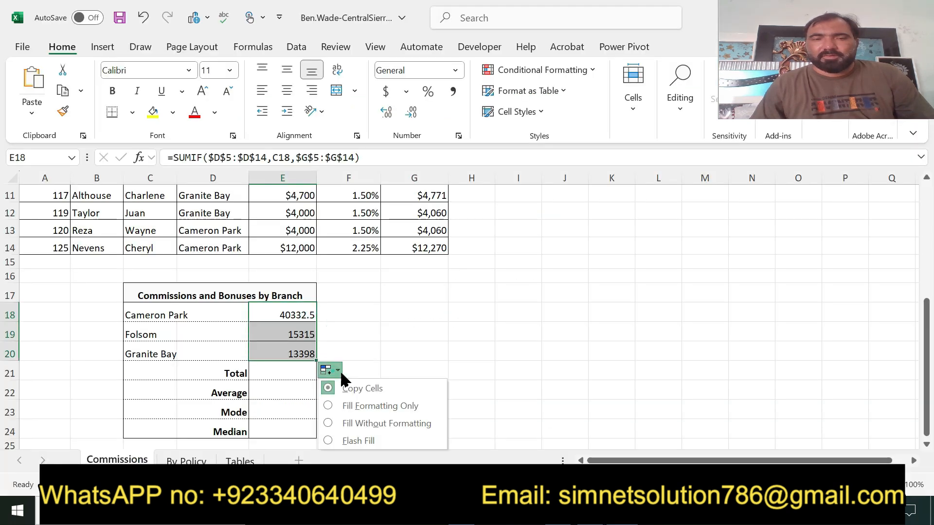
click(375, 423)
- Read step 7f in the PDF, format cells E18:E20 as Currency with zero decimal places and return to the PDF
key(alt+Tab)
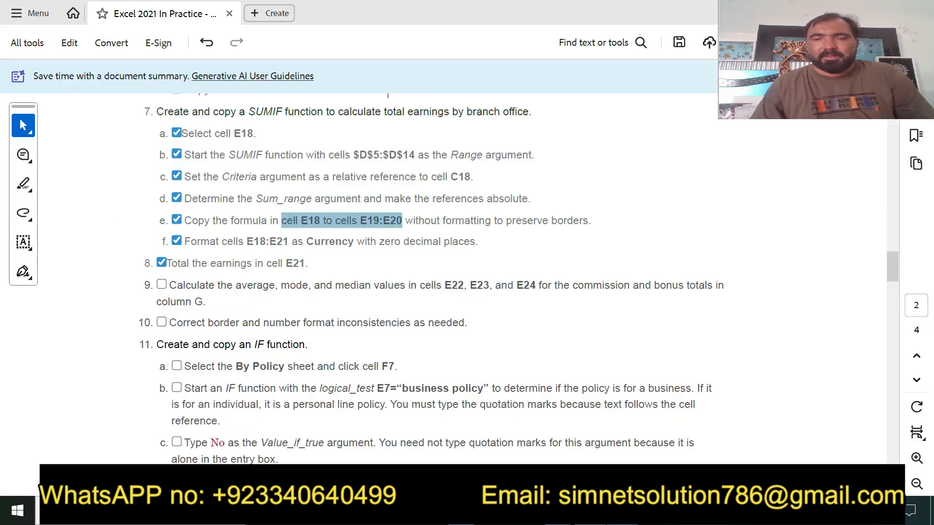
drag(247, 243, 476, 243)
key(alt+Tab)
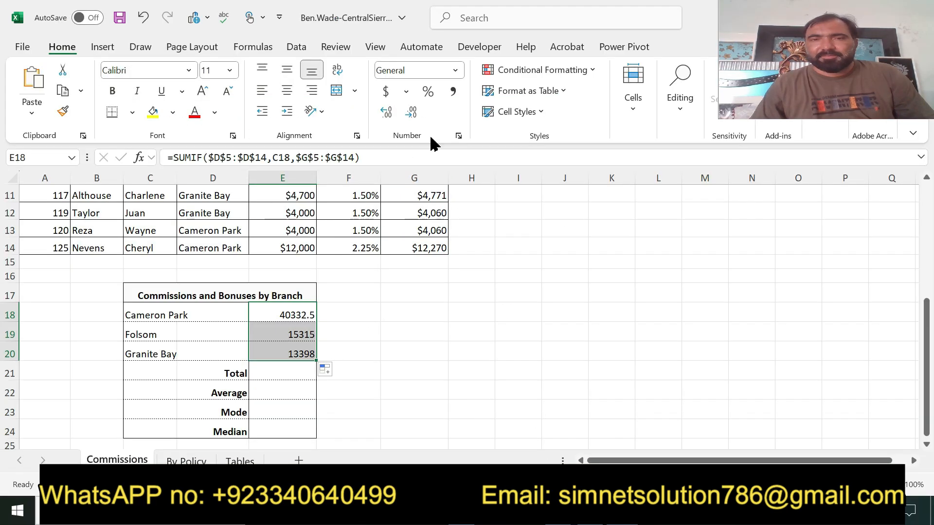
click(458, 135)
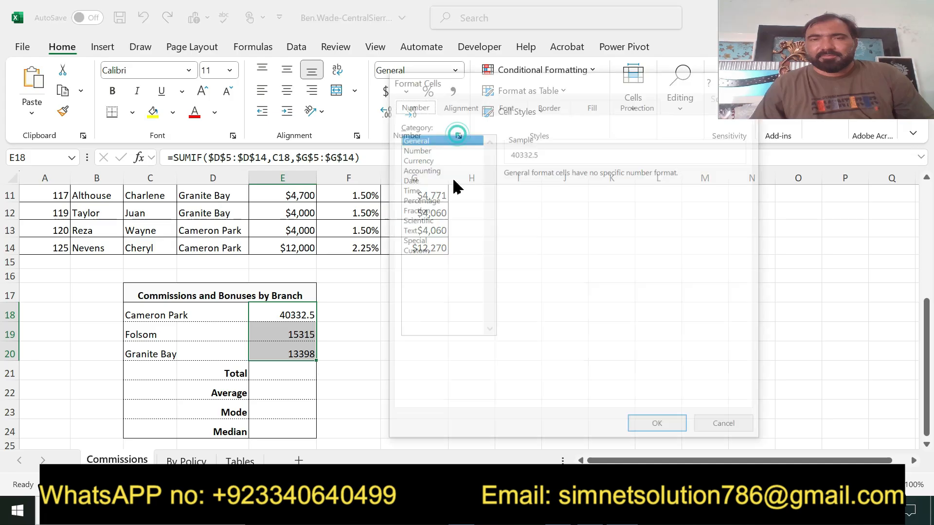
click(406, 160)
click(600, 177)
click(600, 177)
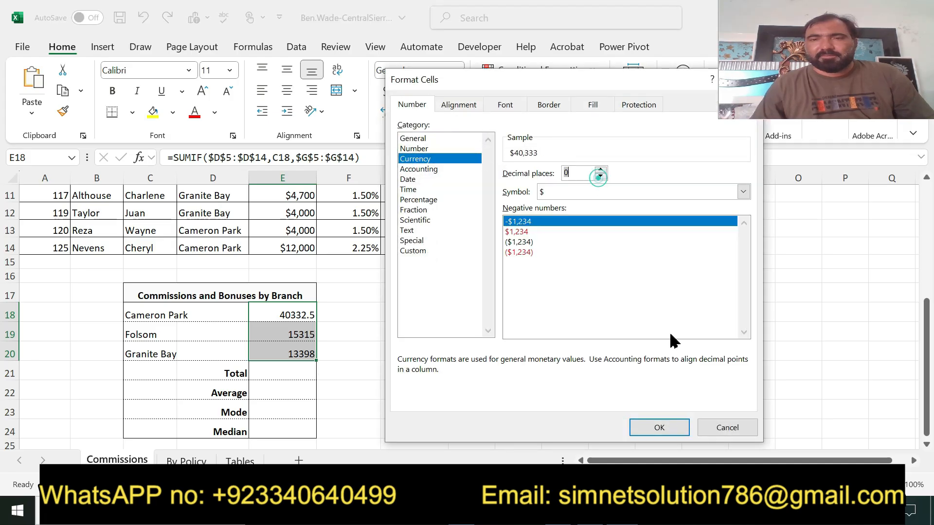
click(659, 427)
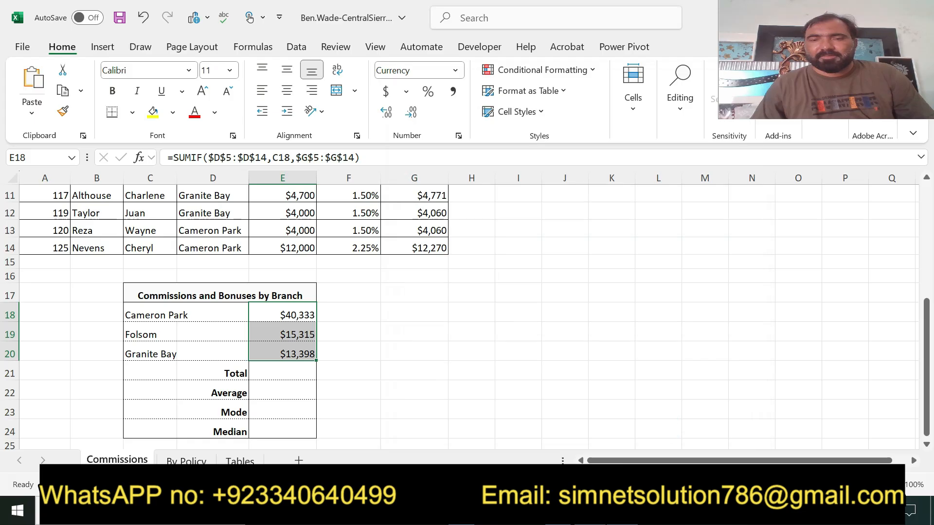
key(alt+Tab)
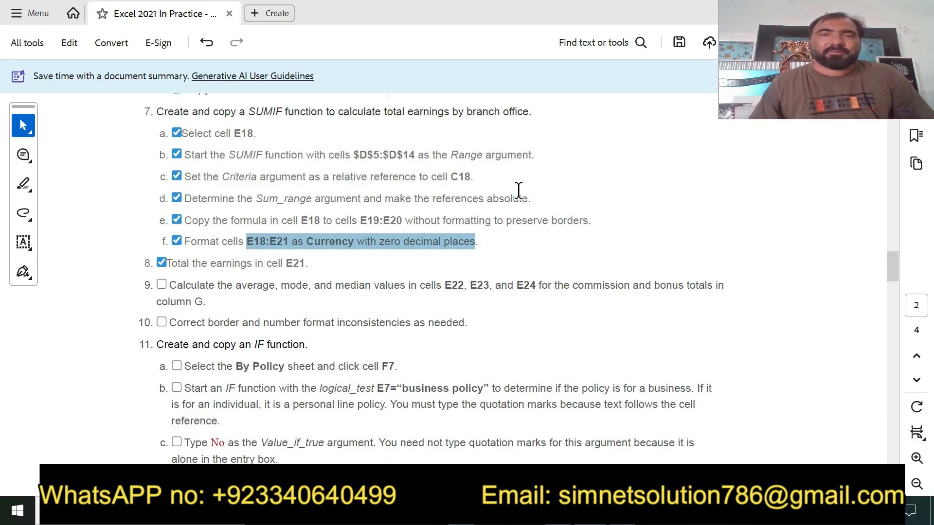
- Review steps 7b to 7f of the PDF instructions, covering the SUMIF arguments, the formula copy and the Currency format
drag(355, 155, 418, 156)
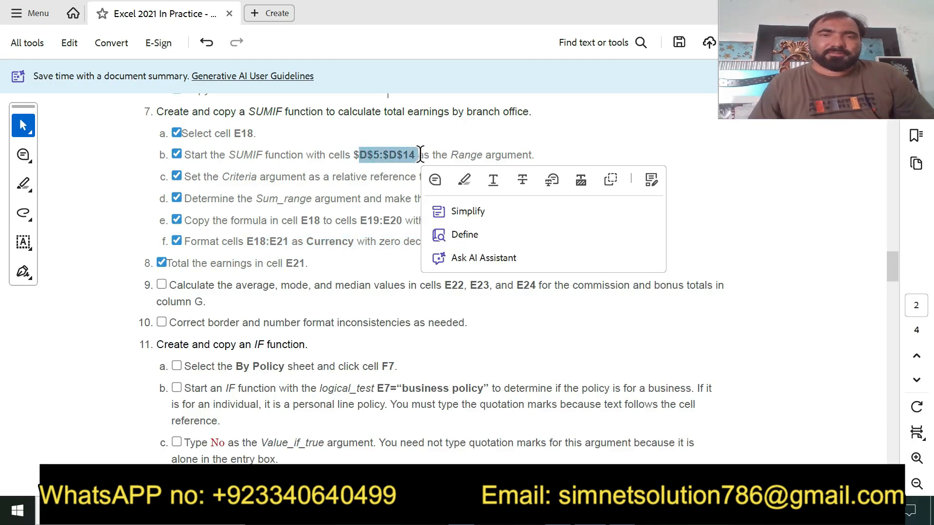
click(408, 168)
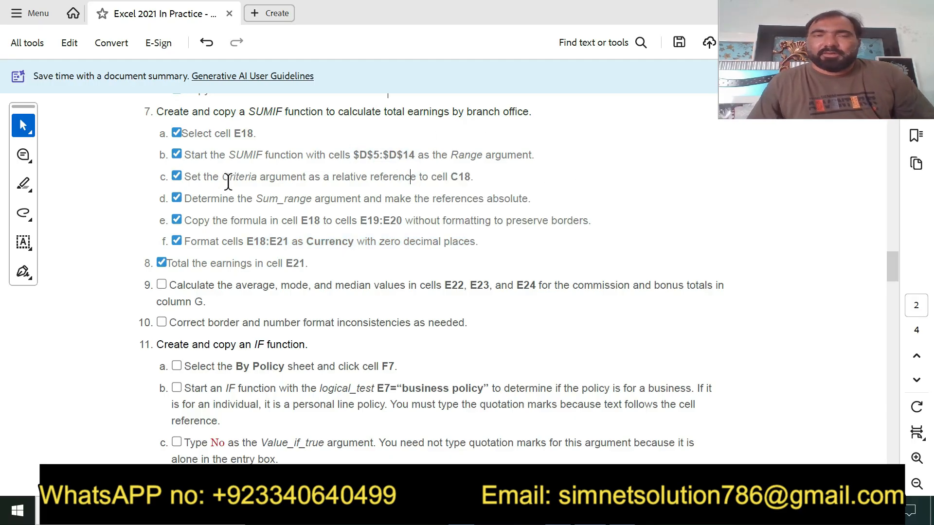
drag(419, 176, 474, 177)
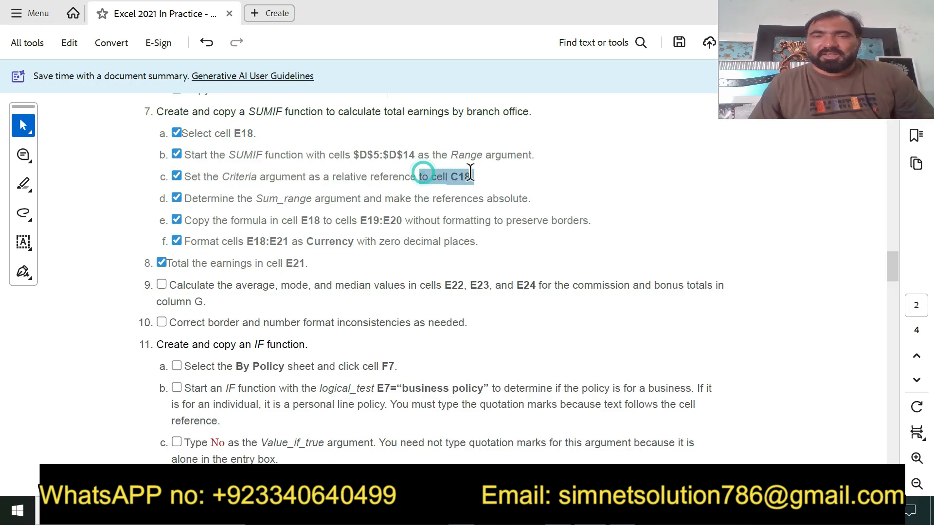
click(263, 199)
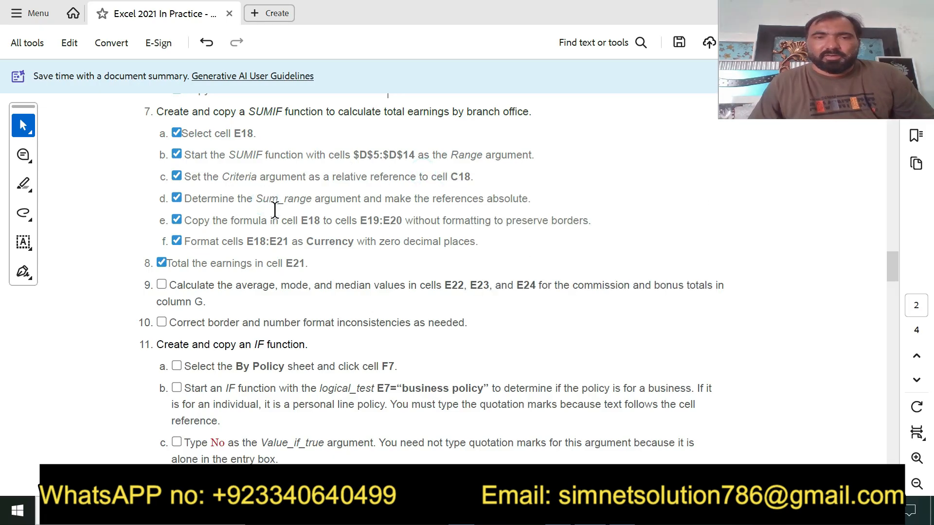
drag(187, 201, 361, 199)
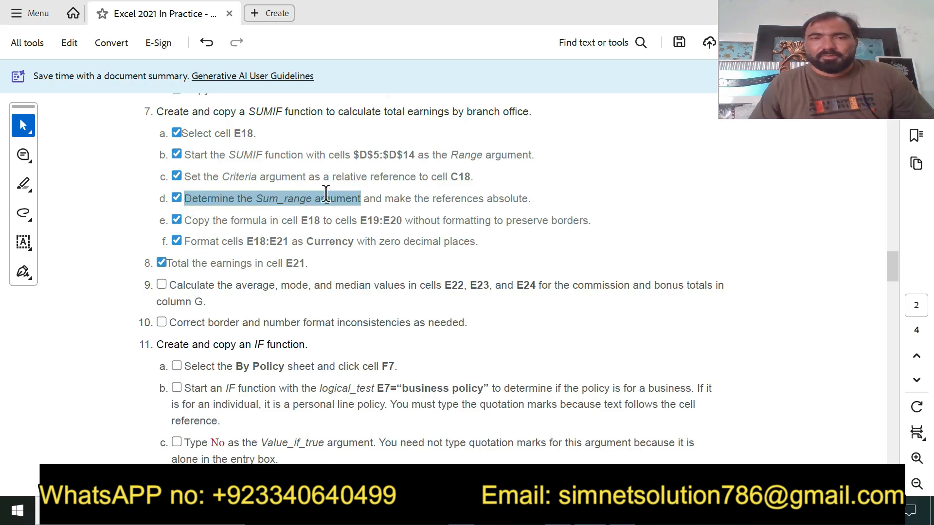
click(292, 204)
drag(214, 223, 543, 207)
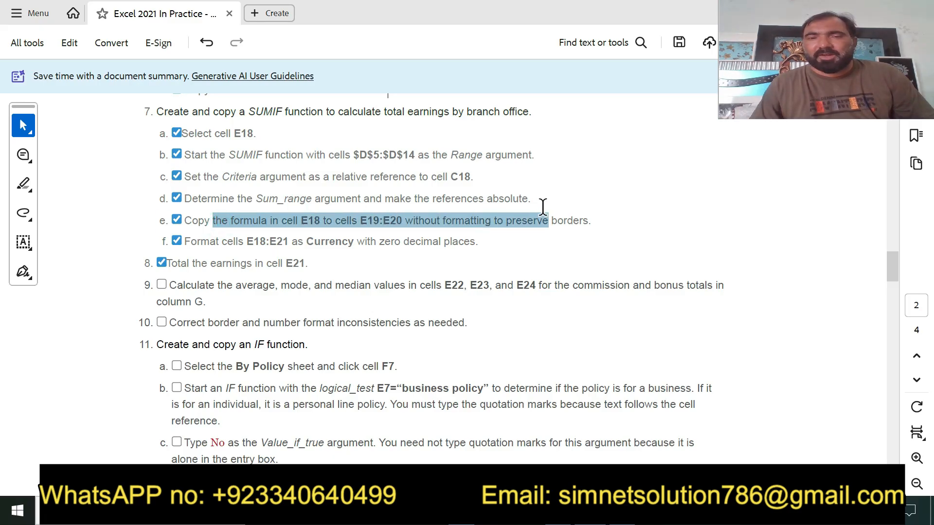
click(233, 246)
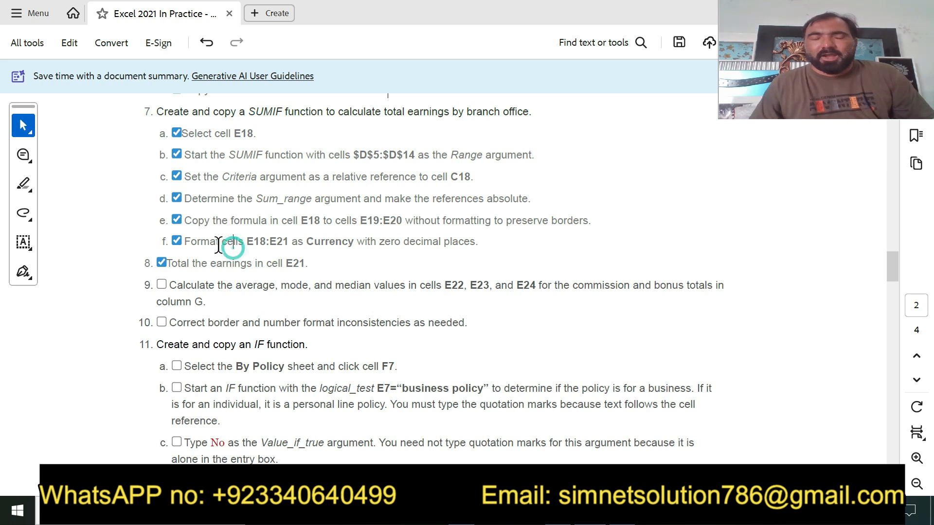
drag(219, 243, 475, 241)
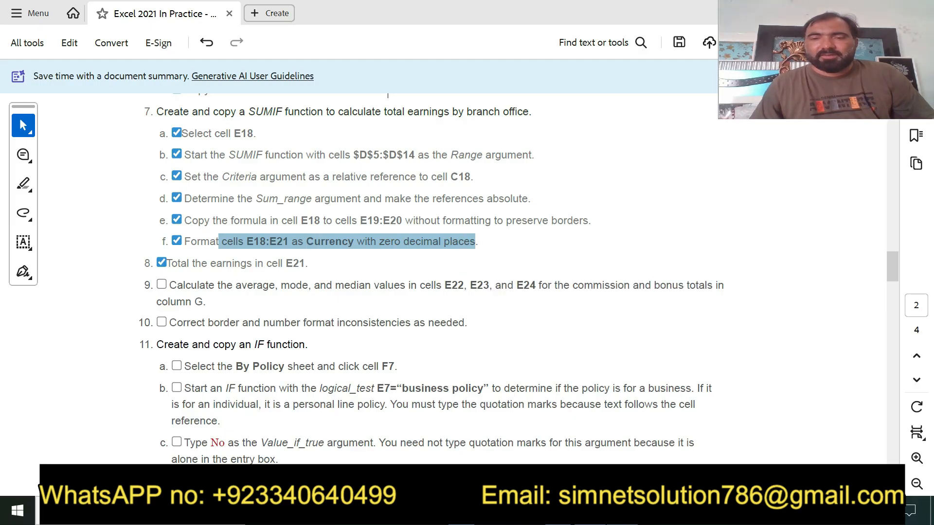
- Examine step 8 of the PDF instructions for the total earnings cell
key(alt+Tab)
key(alt+Tab)
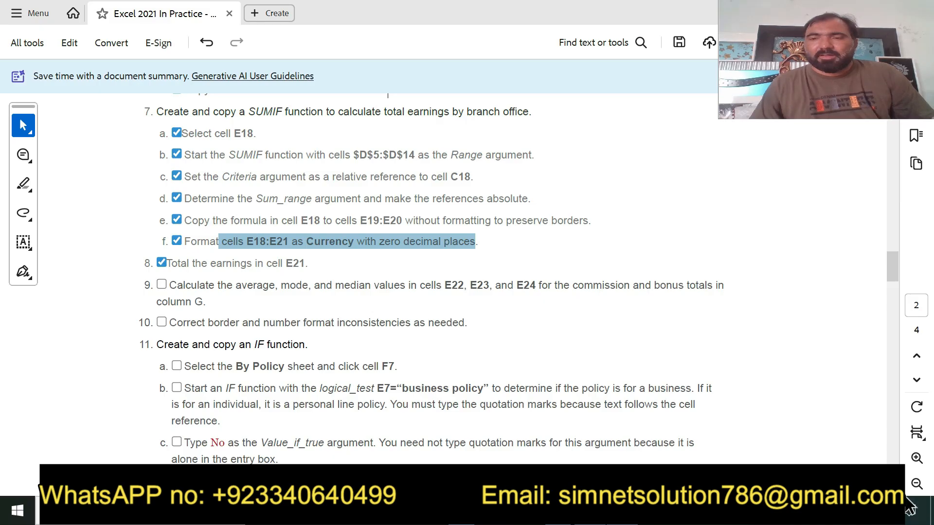
key(Down)
key(Down)
key(Down)
key(Down)
key(Down)
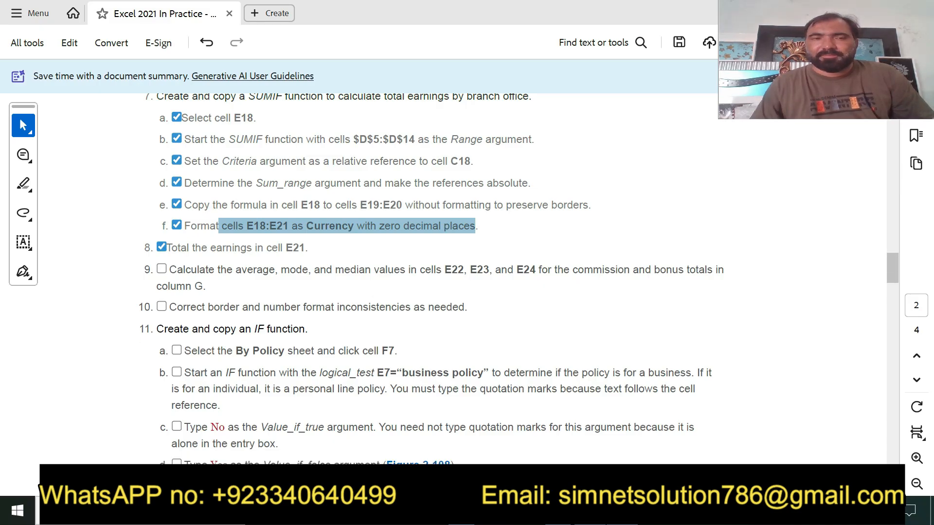
key(Down)
key(Down)
key(Down)
key(Down)
key(Down)
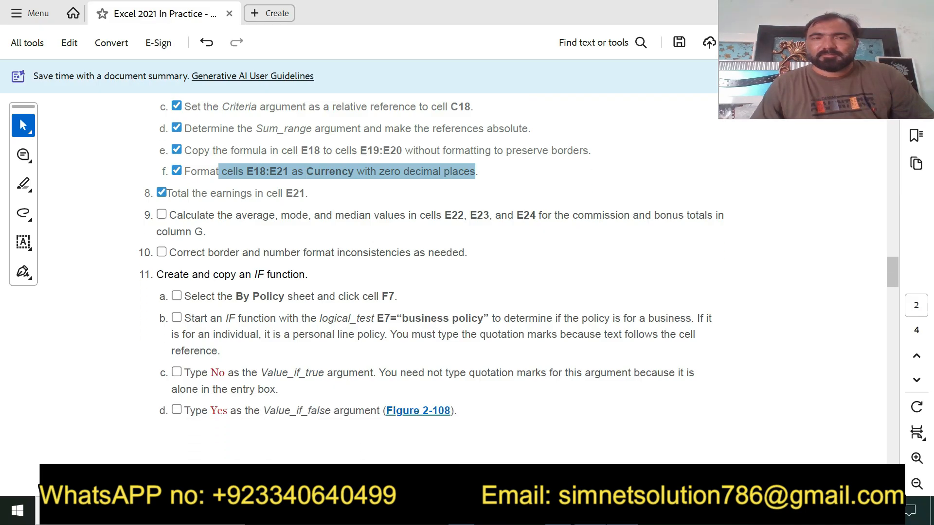
key(Down)
key(Down)
key(Down)
key(Down)
key(Down)
key(Down)
key(Down)
key(Down)
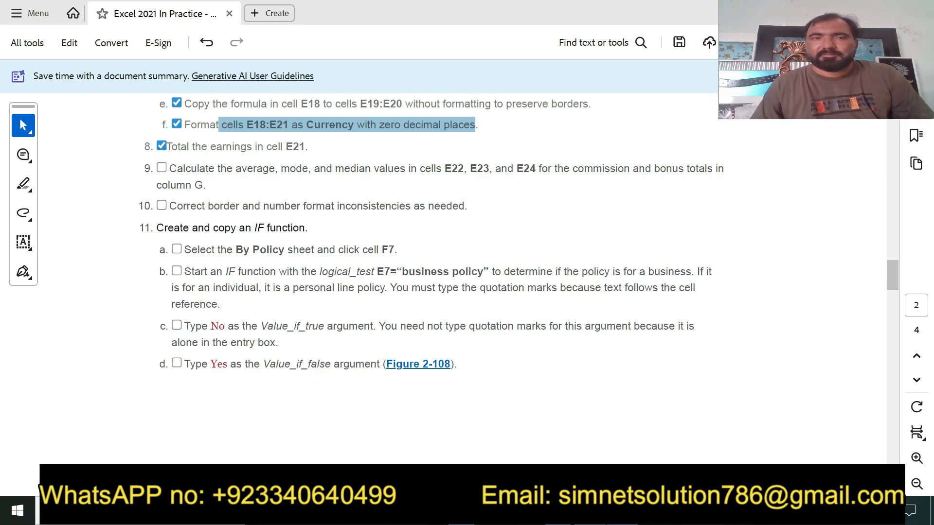
key(Down)
key(Down)
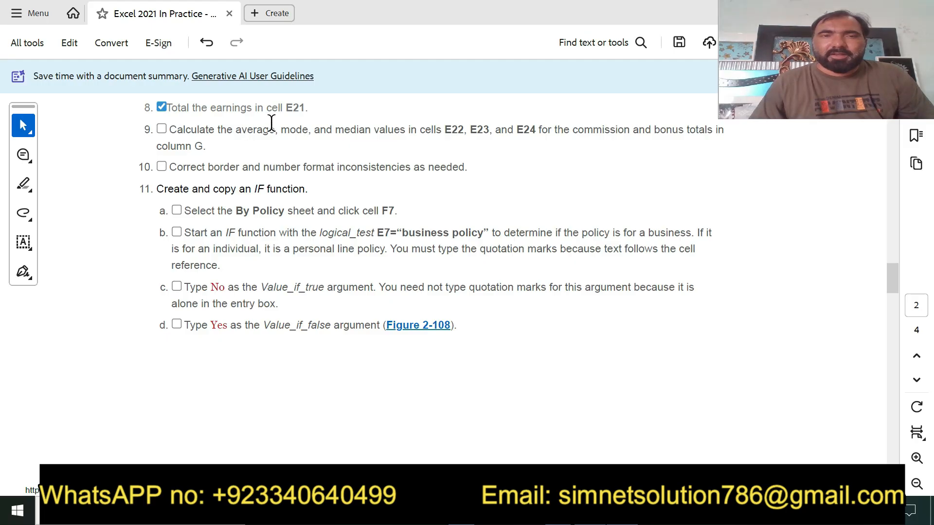
- Switch to Excel and total the branch earnings in cell E21 of the Commissions sheet with =SUM(E18:E20)
key(alt+Tab)
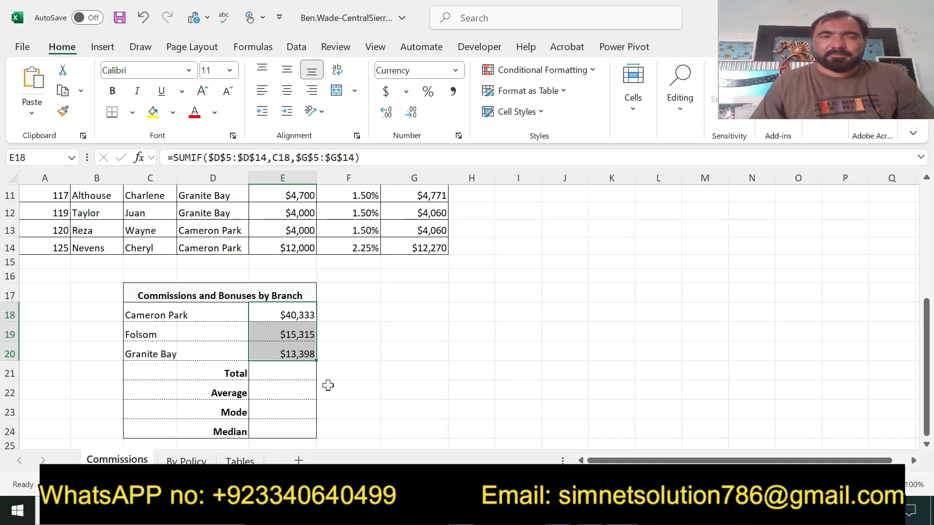
click(274, 374)
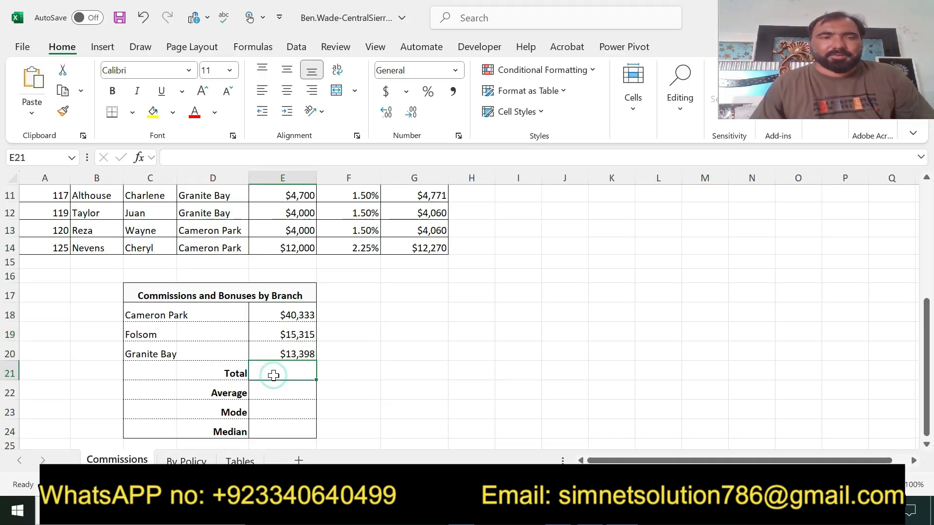
text(=)
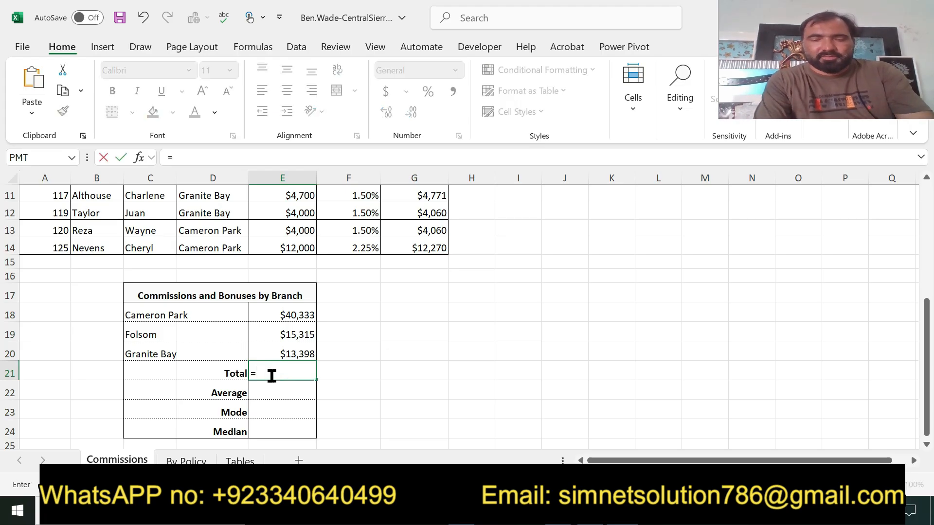
text(sum)
key(Tab)
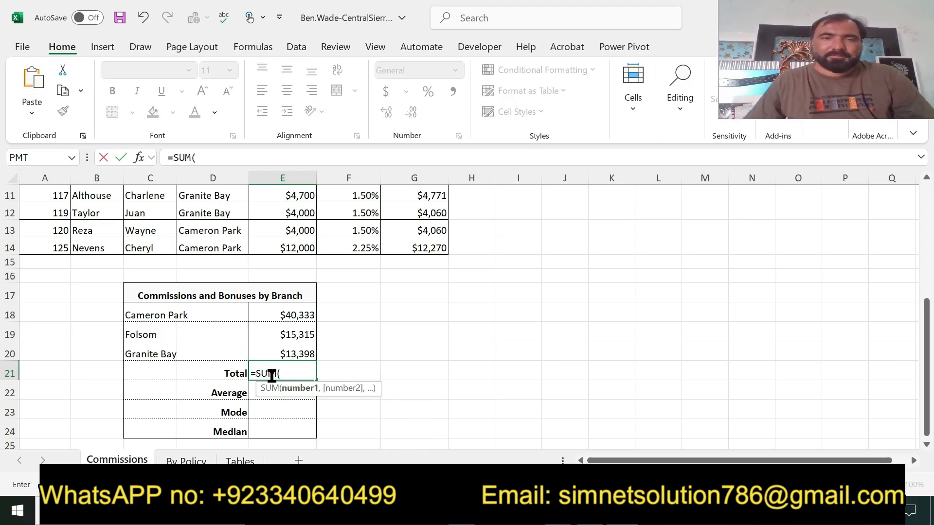
drag(263, 310, 281, 350)
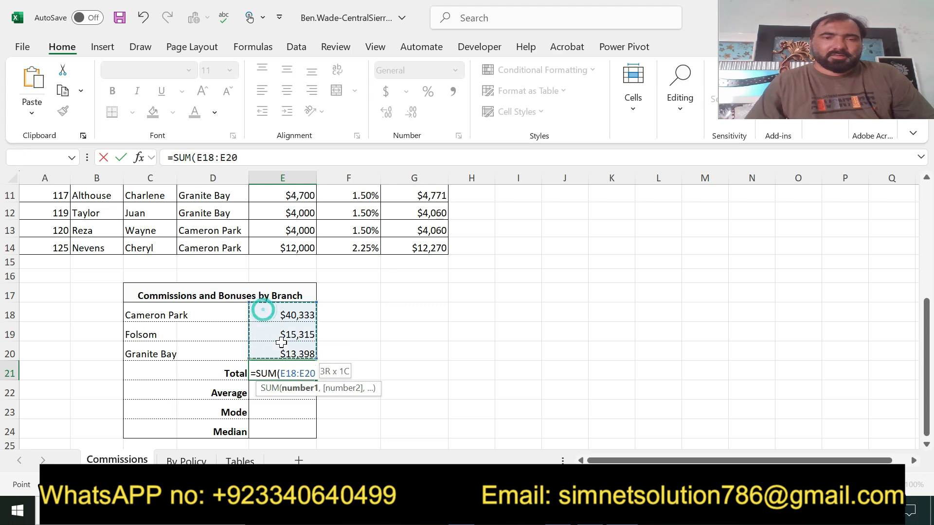
key(Return)
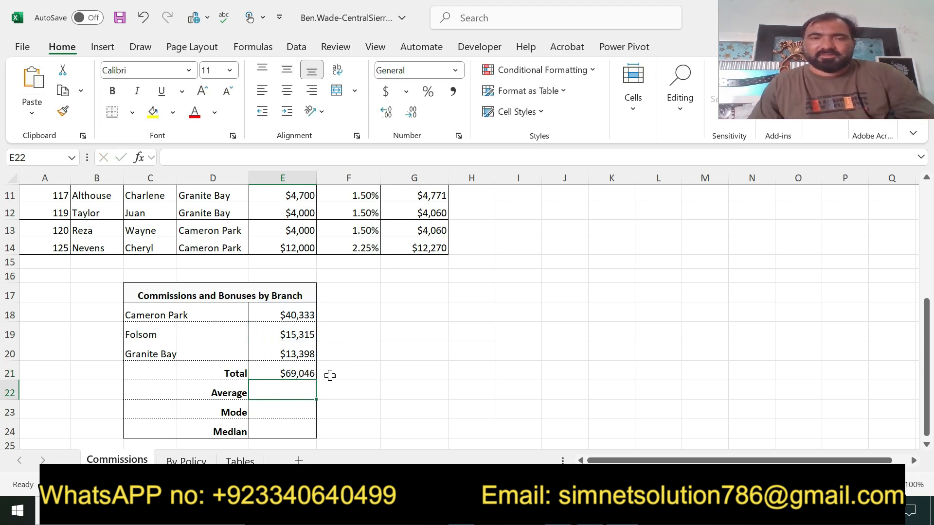
click(290, 373)
- Return to the PDF and read the remaining project instructions from step 9 through step 18
key(alt+Tab)
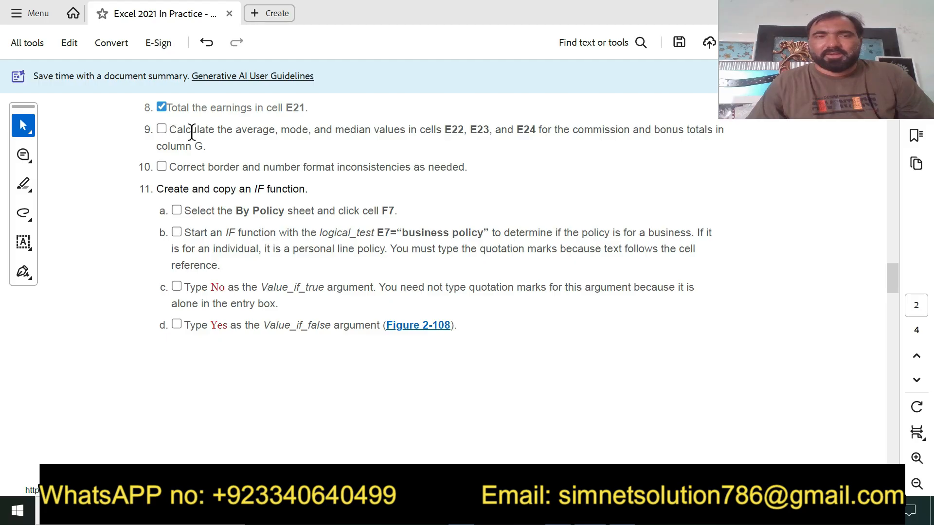
drag(235, 132, 526, 139)
click(215, 161)
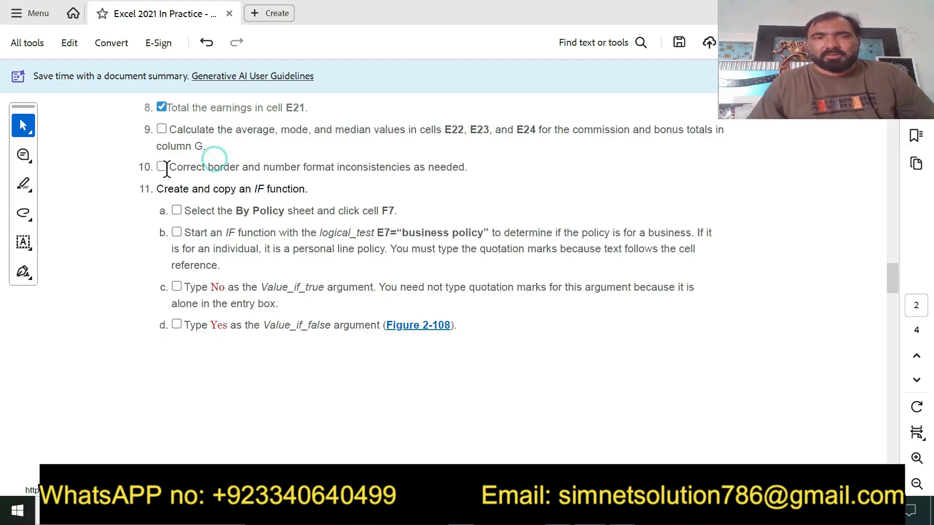
drag(170, 167, 472, 172)
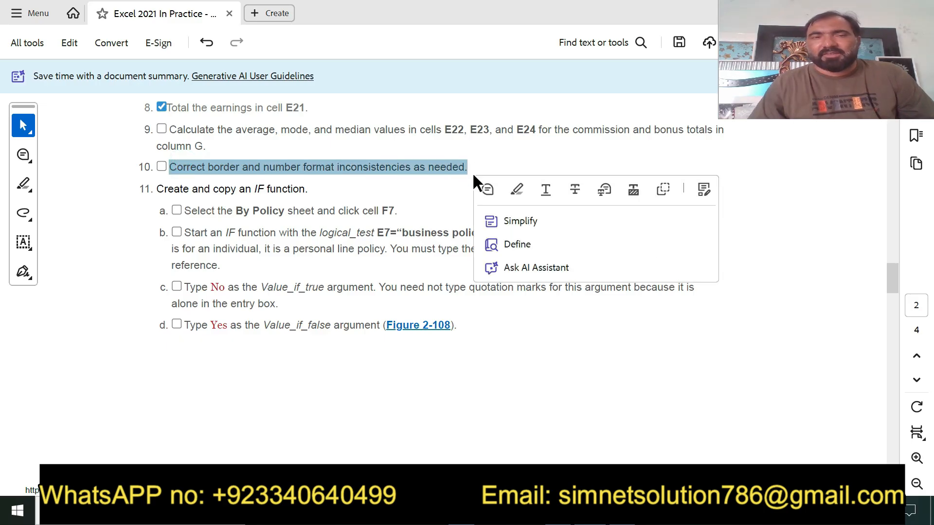
click(472, 173)
click(379, 193)
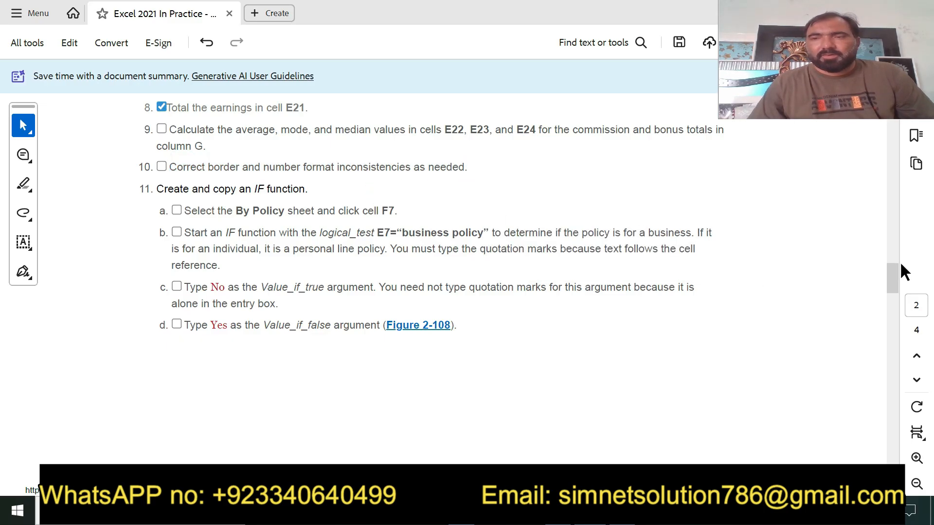
scroll(899, 278, down, 3)
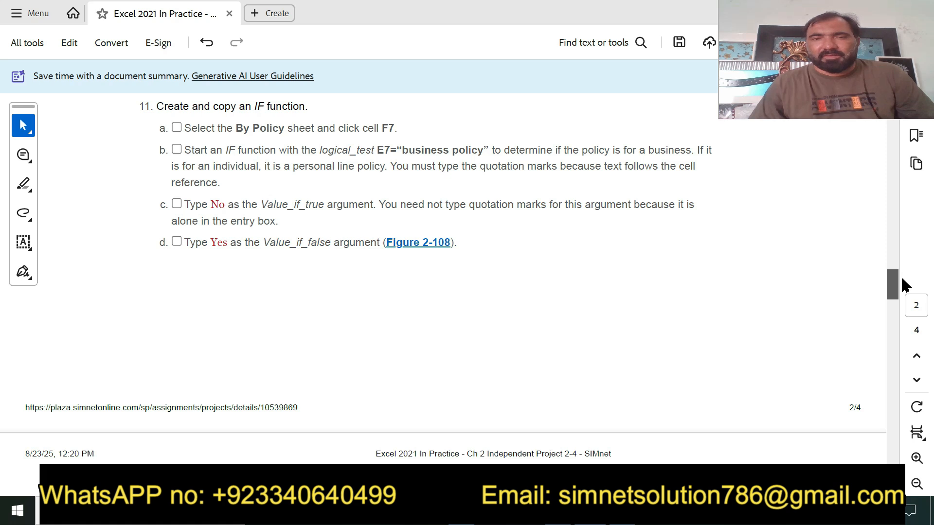
drag(199, 134, 402, 261)
click(384, 310)
drag(892, 277, 893, 349)
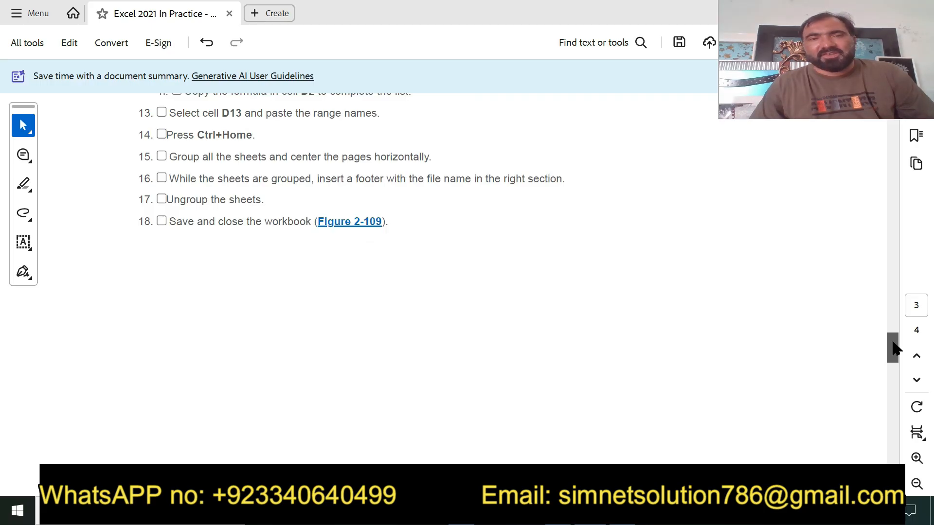
drag(894, 348, 894, 346)
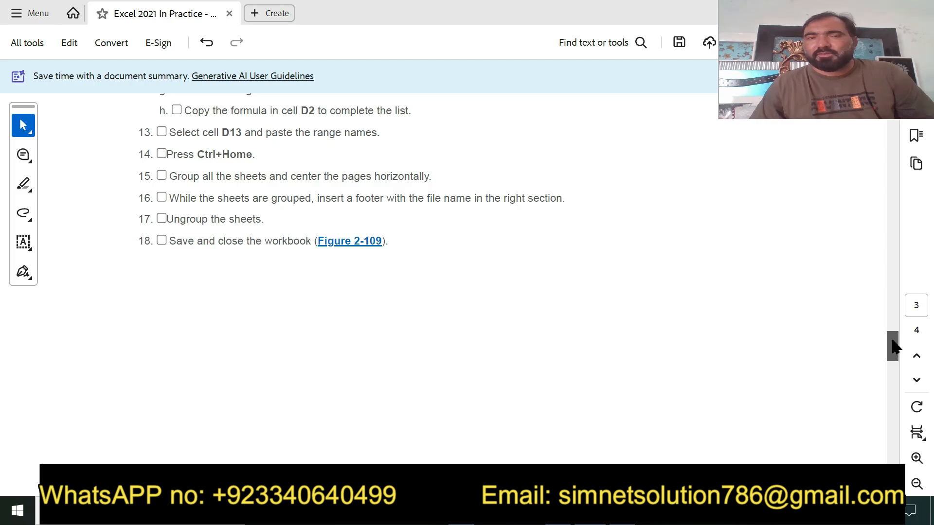
- Review the project title, file details and Skills Covered section on the PDF's first page, dismissing the security warning without choosing allow or block
drag(894, 346, 886, 109)
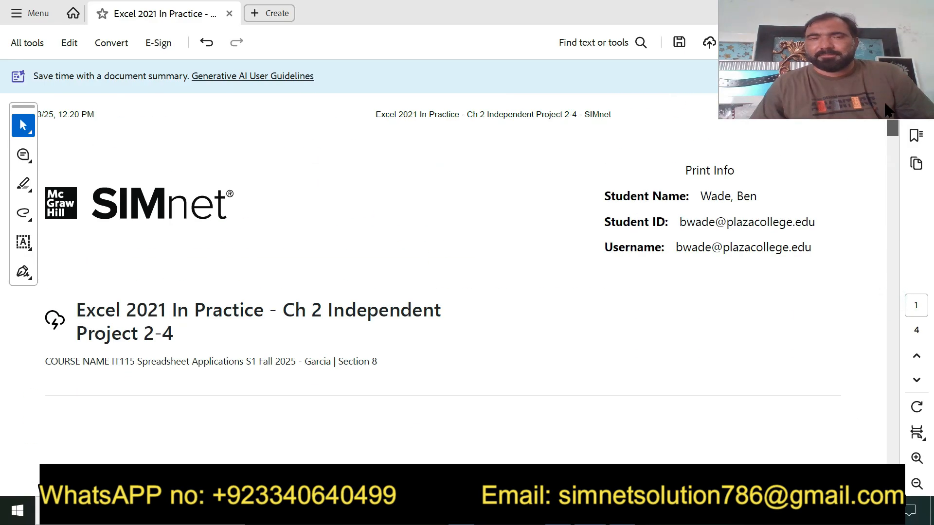
drag(81, 312, 188, 334)
click(125, 362)
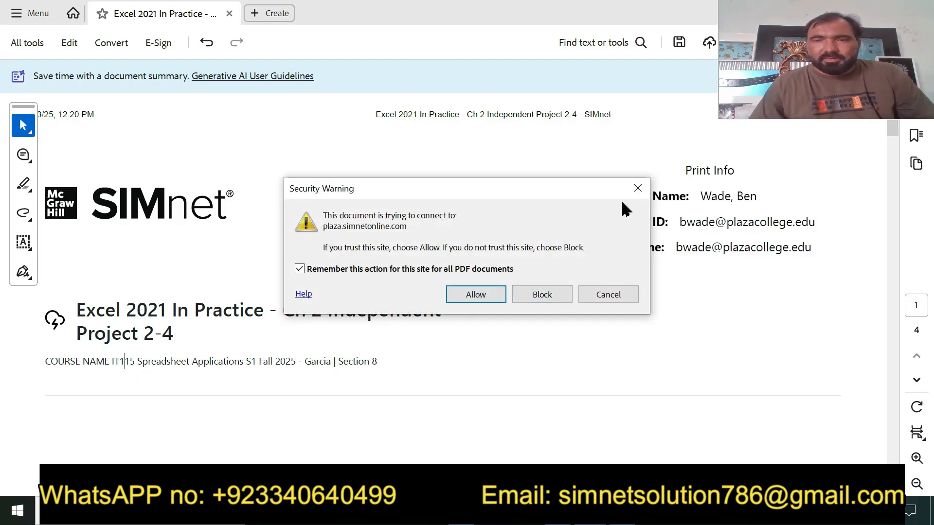
click(635, 188)
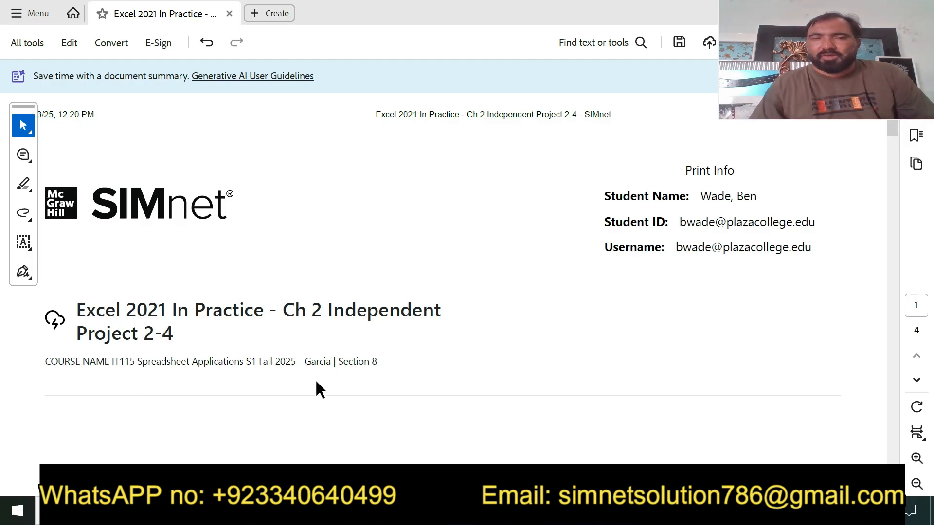
drag(890, 139, 893, 152)
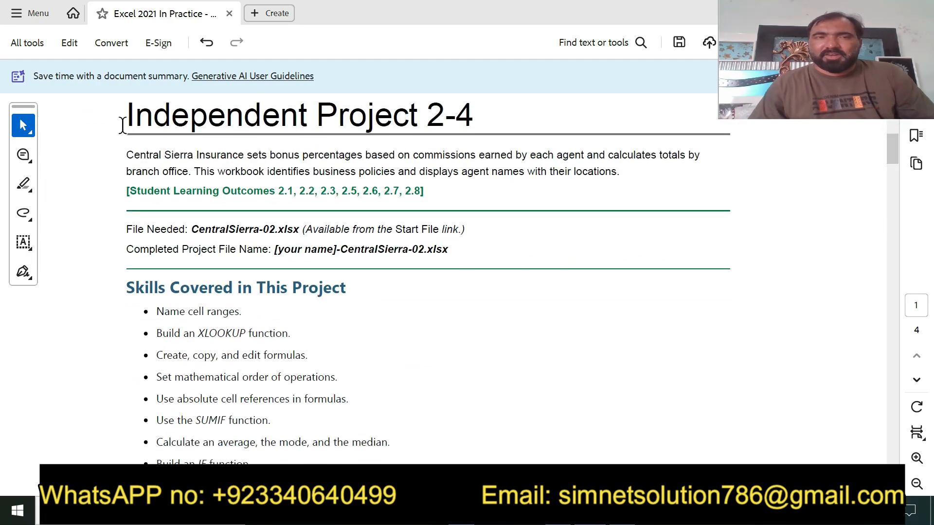
drag(125, 117, 464, 234)
click(404, 302)
drag(144, 287, 317, 462)
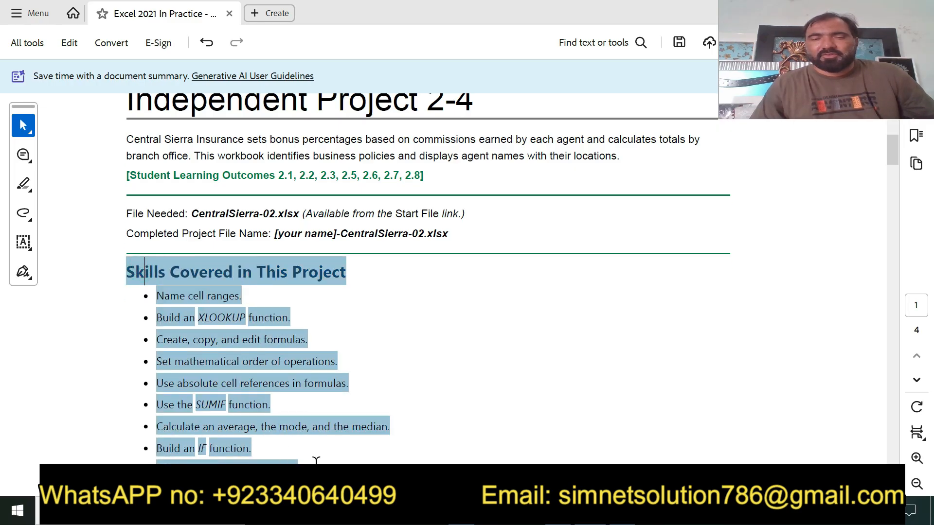
click(535, 360)
drag(888, 160, 885, 116)
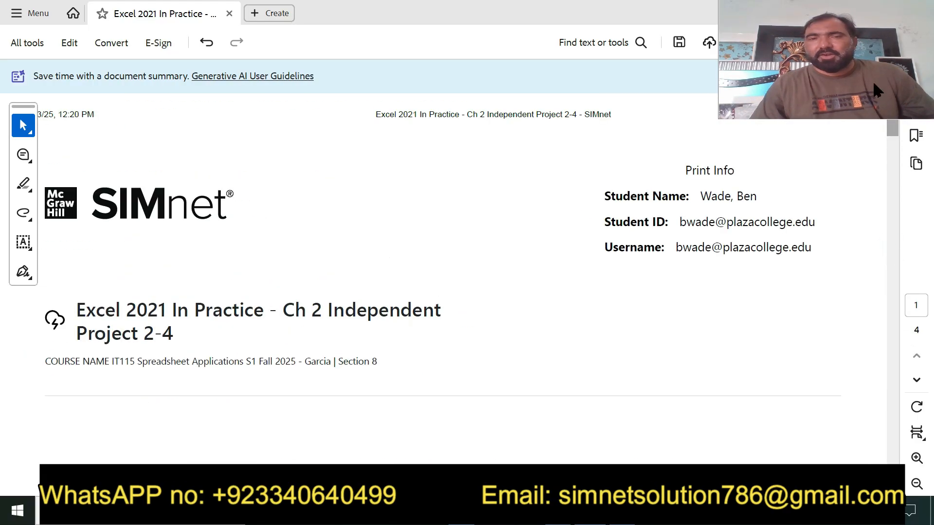